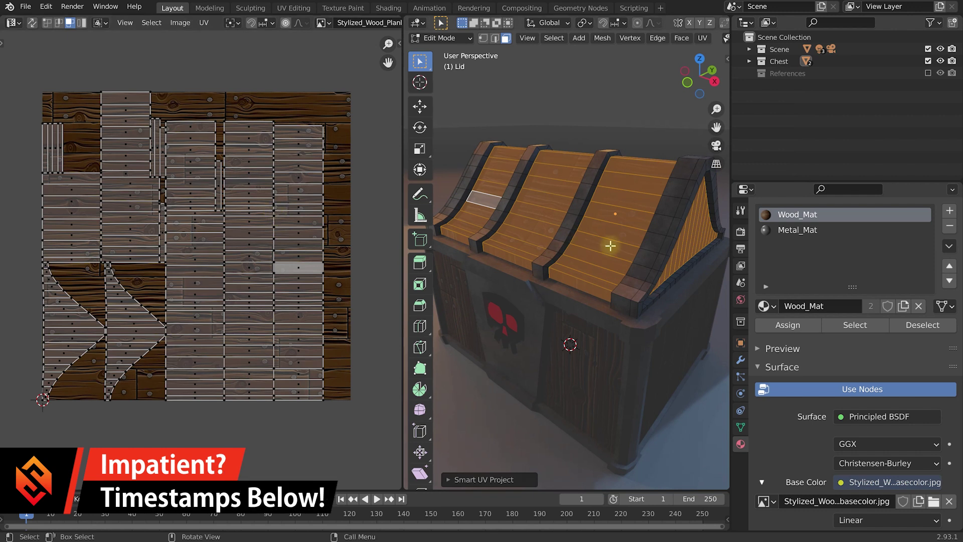
key("g")
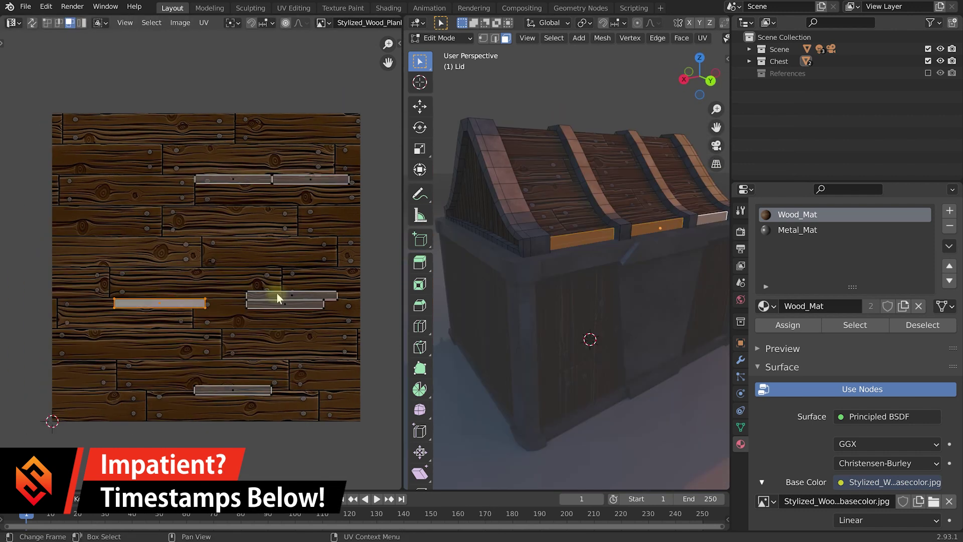
key("g")
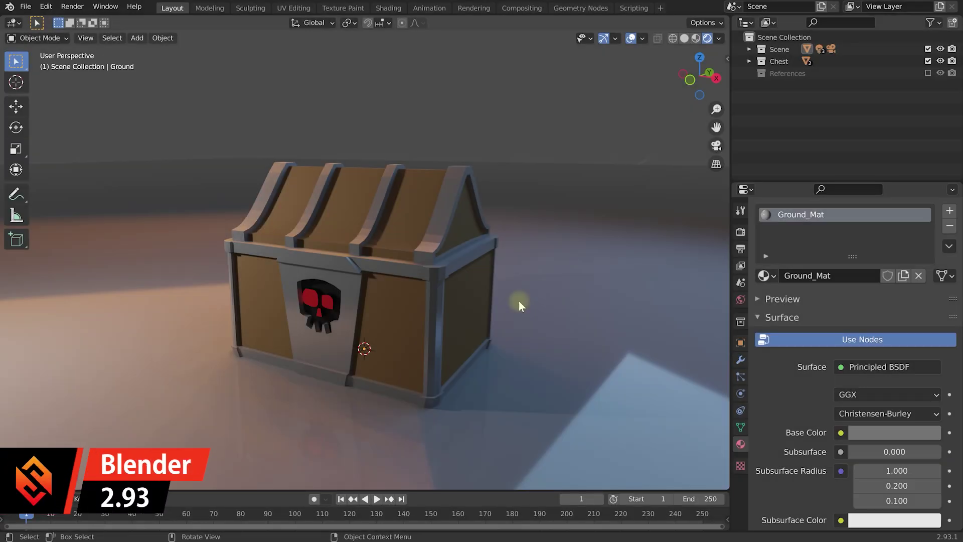
middle_click_drag(444, 280, 492, 275)
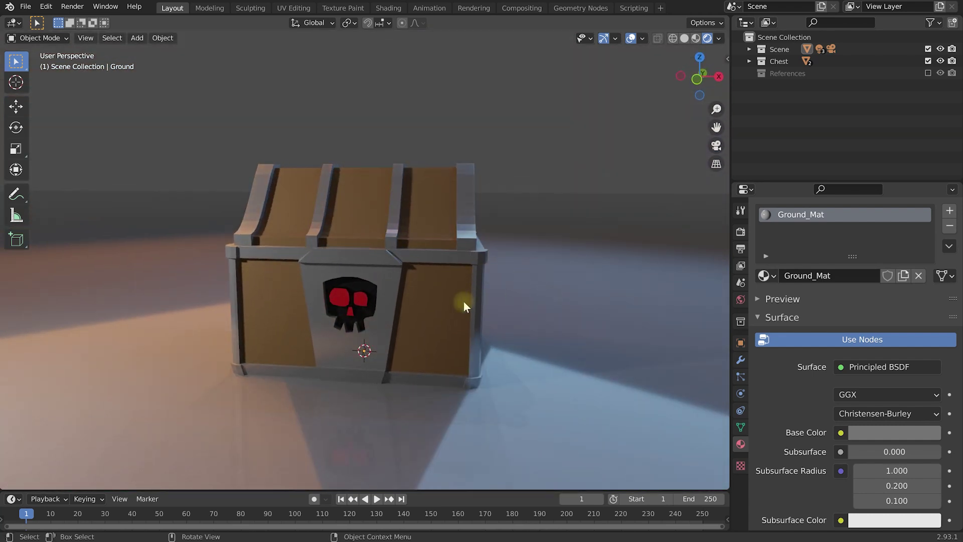
scroll(464, 302, "up", 1)
middle_click_drag(497, 319, 422, 229)
middle_click_drag(512, 302, 537, 290)
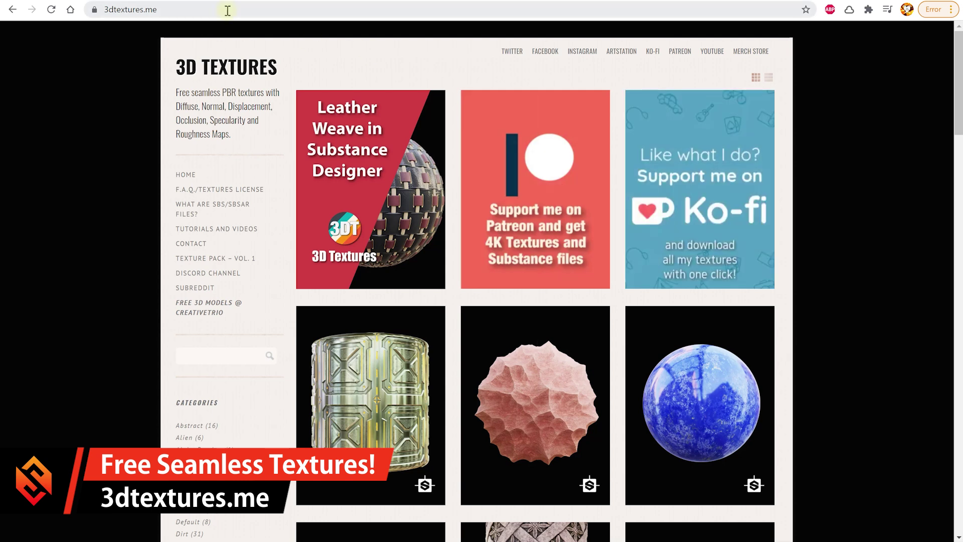
Switch to the browser and look through the free seamless textures and categories on 3dtextures.me
key("ctrl+l")
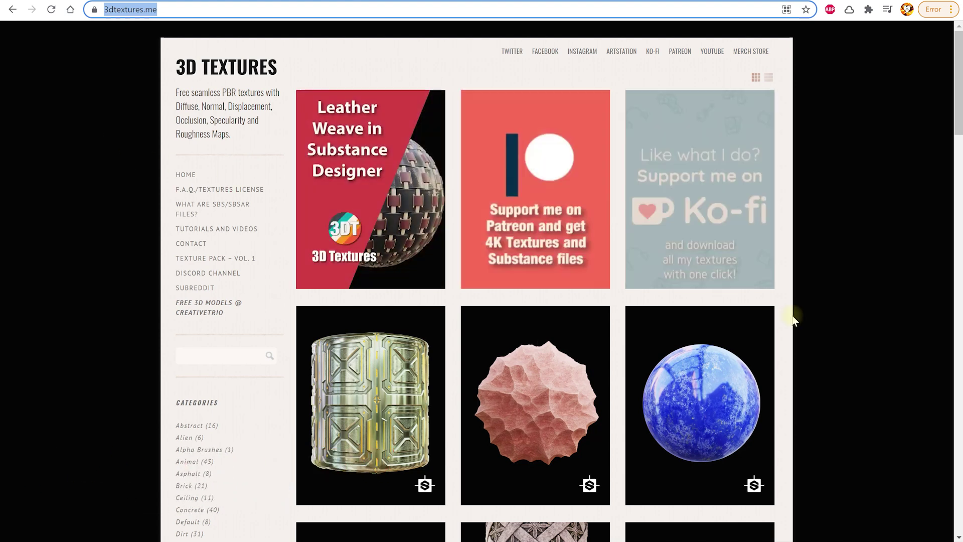
scroll(794, 319, "down", 4)
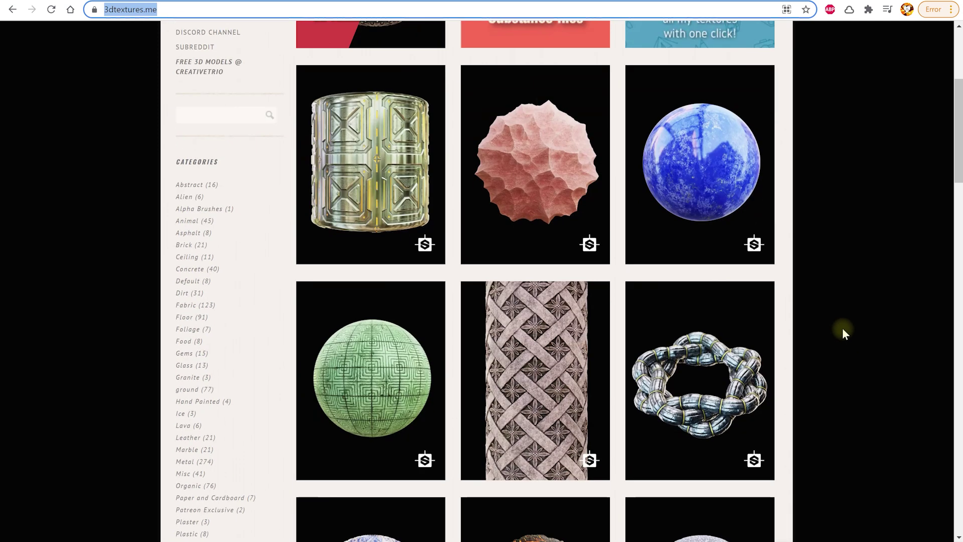
scroll(843, 333, "down", 1)
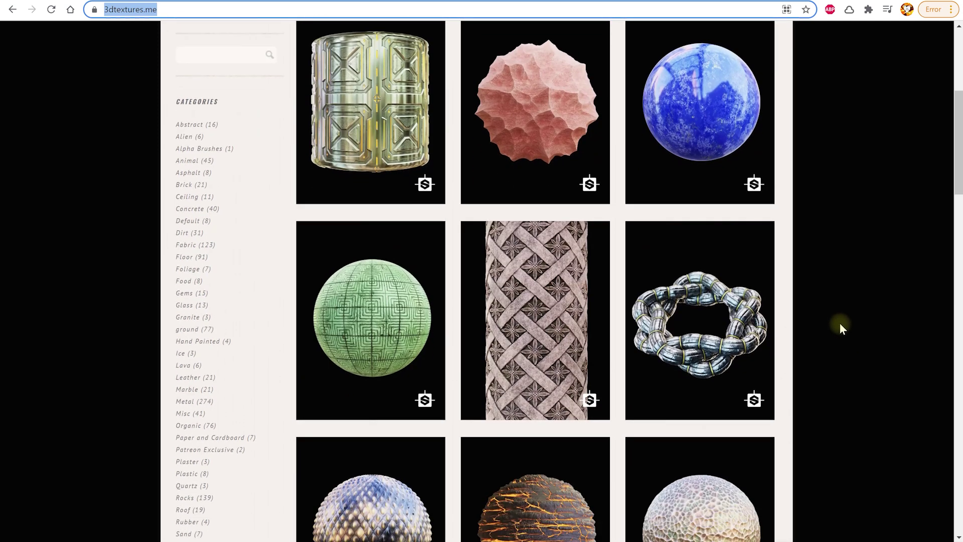
scroll(712, 266, "down", 8)
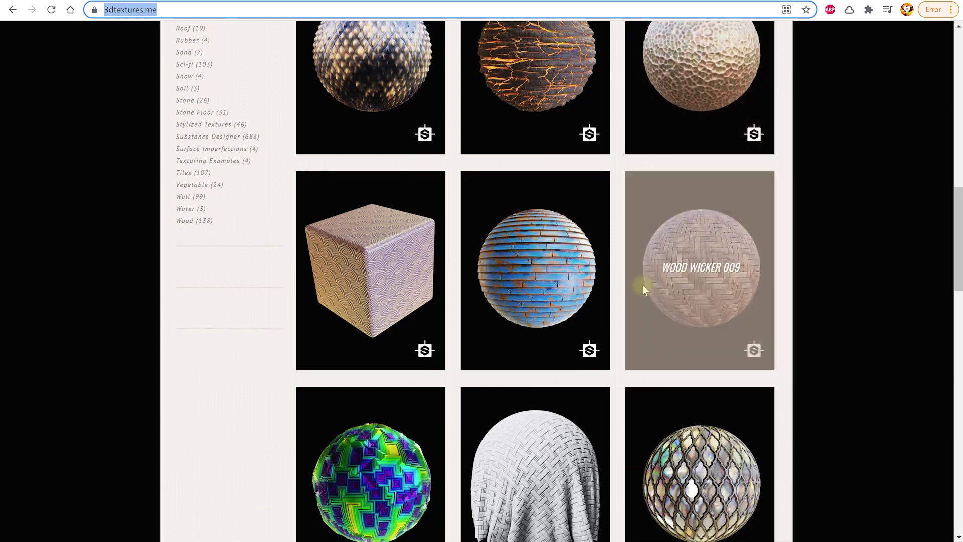
scroll(642, 284, "up", 15)
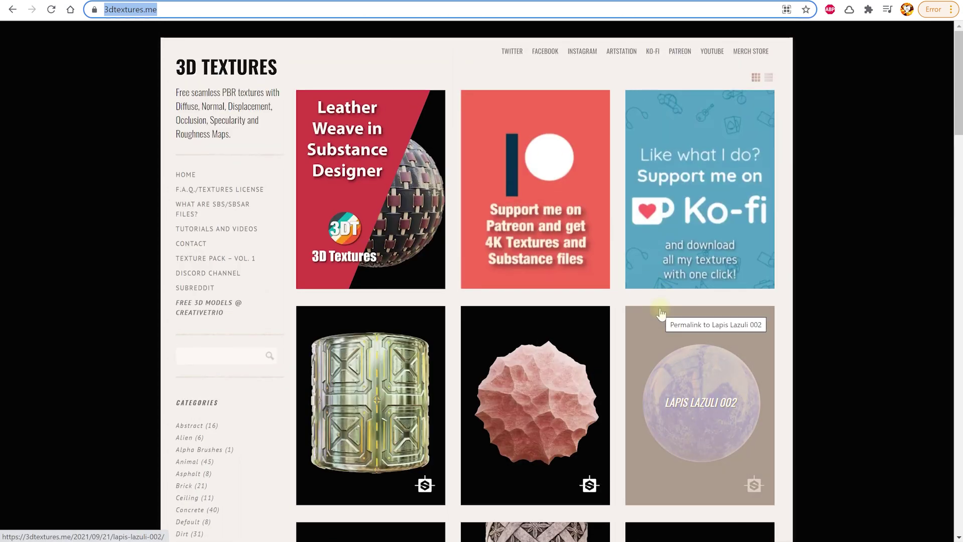
scroll(525, 291, "down", 8)
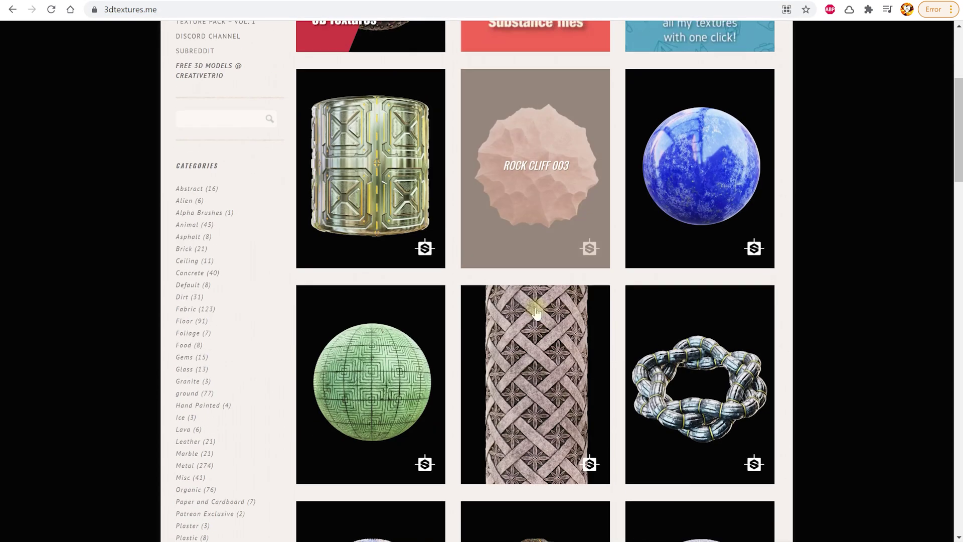
Switch to File Explorer and examine the image maps inside the Stylized_Wood_Planks_001_SD texture folder
left_click_drag(962, 216, 562, 68)
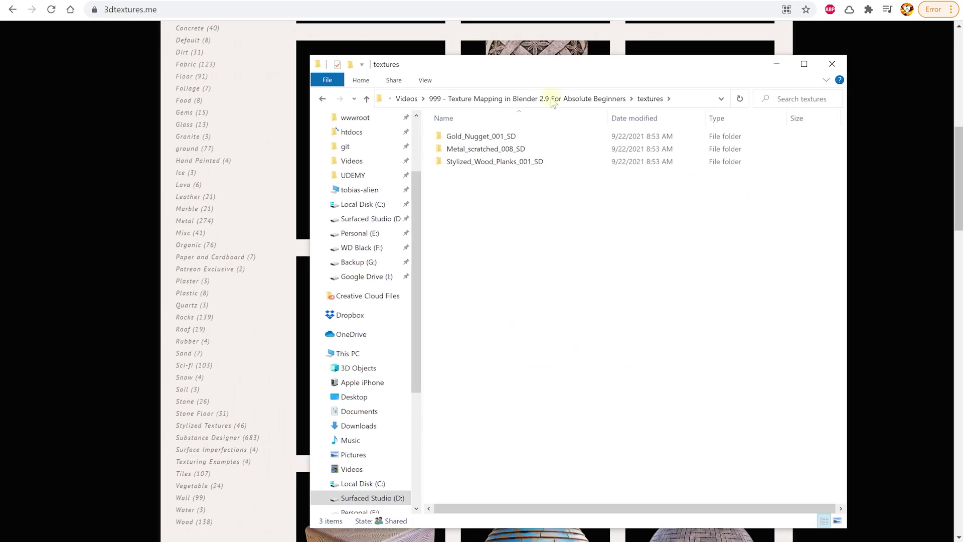
left_click(482, 140)
left_click(489, 151)
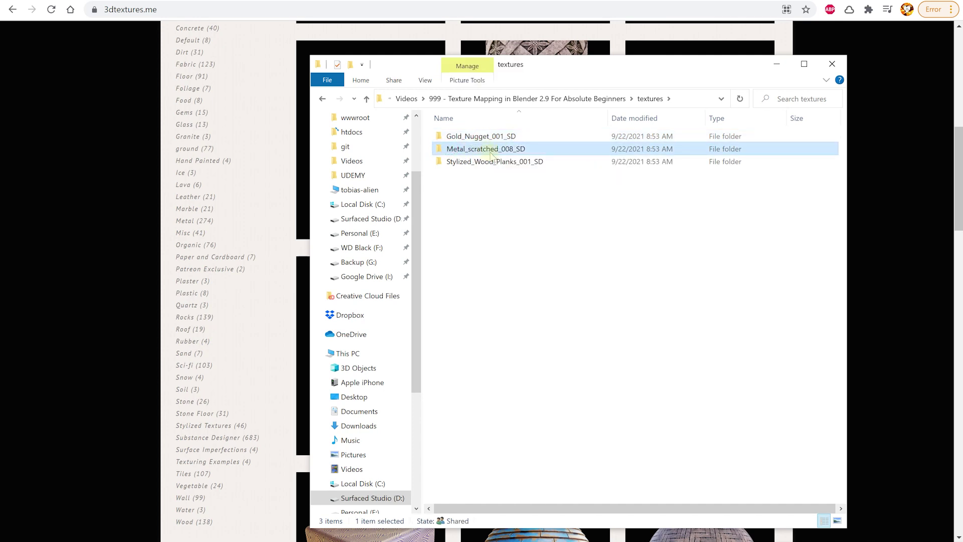
double_click(489, 163)
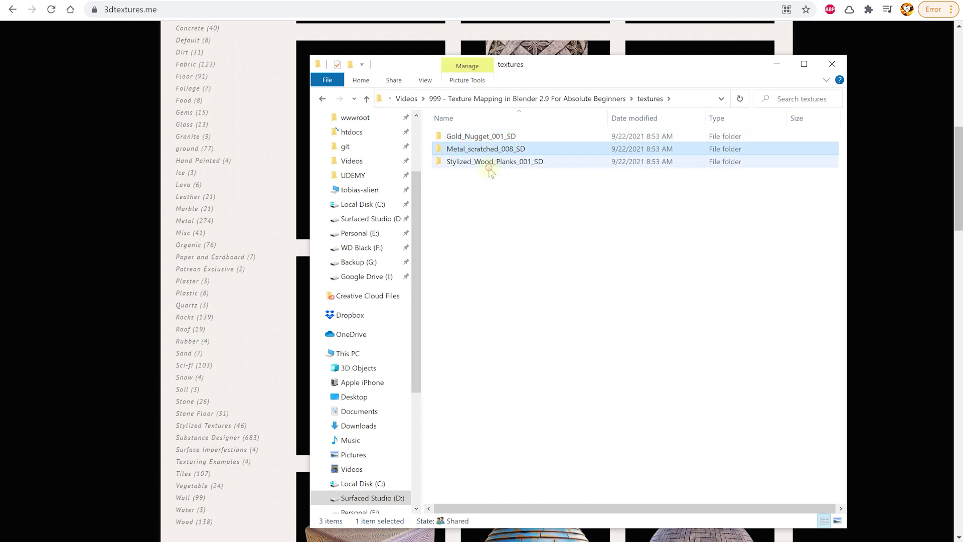
left_click_drag(794, 370, 424, 144)
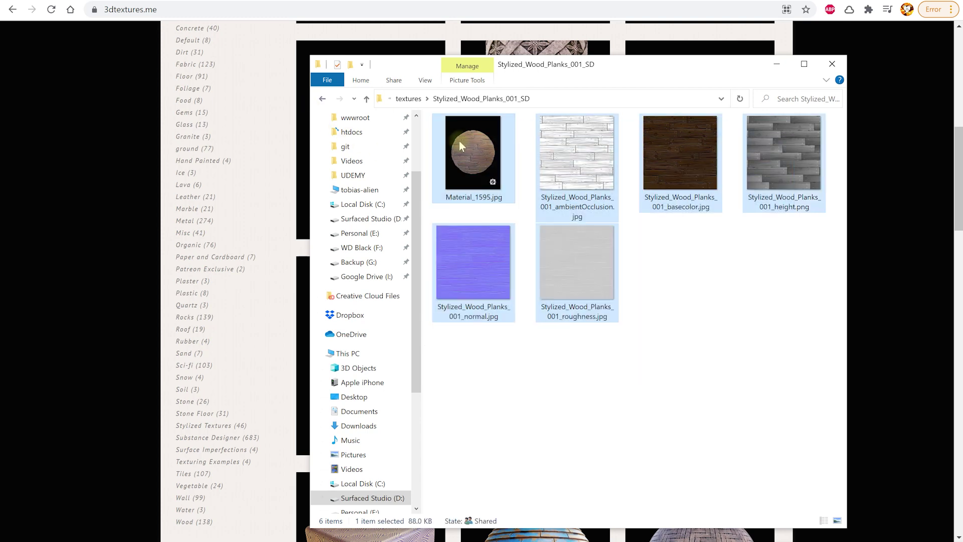
left_click(751, 307)
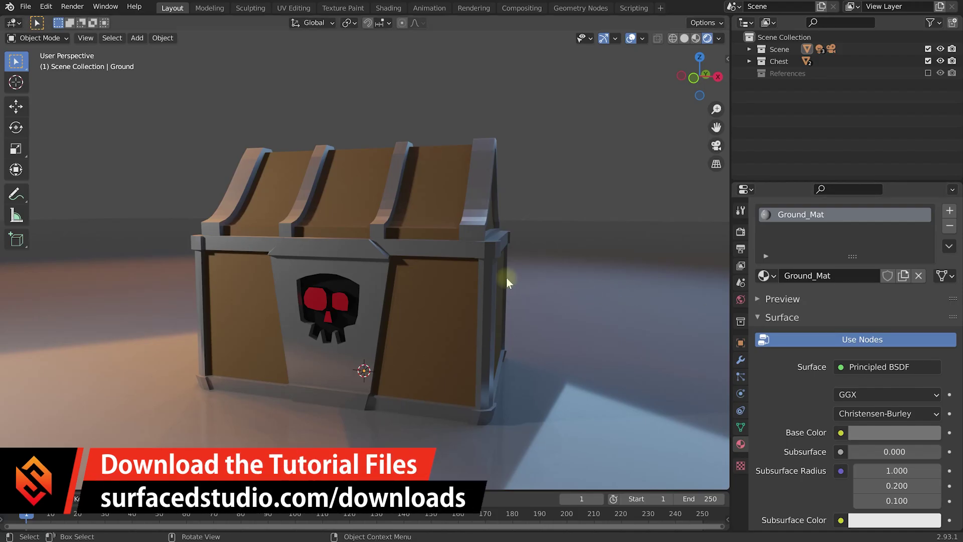
Switch to Blender, select the treasure chest's lower body and make Wood_Mat its active material
middle_click_drag(492, 250, 458, 294)
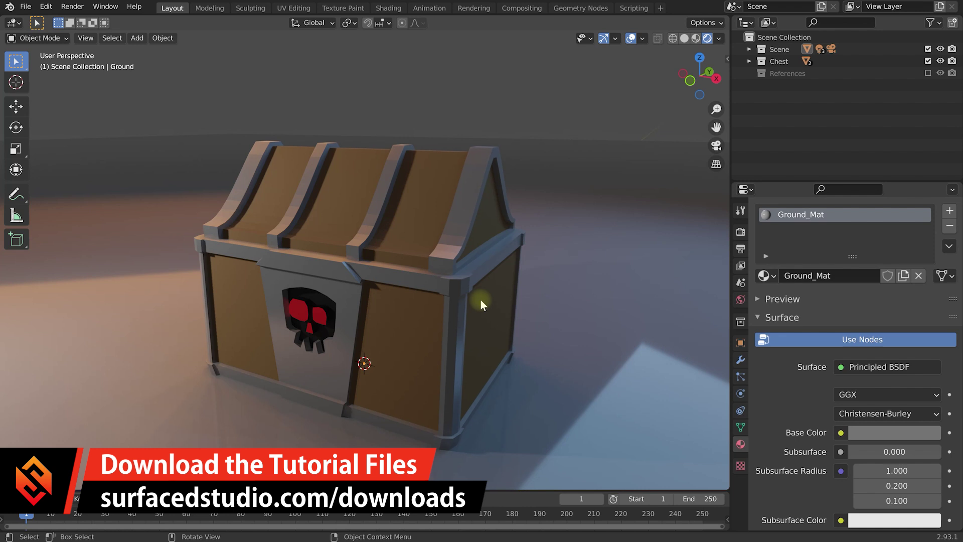
mouse_move(448, 307)
middle_mouse_down()
mouse_move(462, 294)
mouse_move(454, 290)
middle_mouse_up()
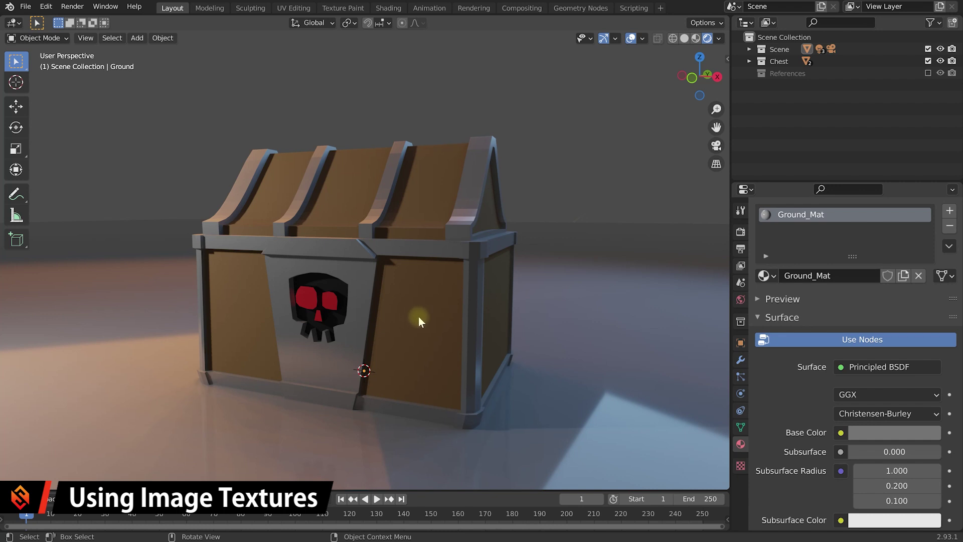
left_click(444, 309)
middle_click_drag(450, 308, 444, 332)
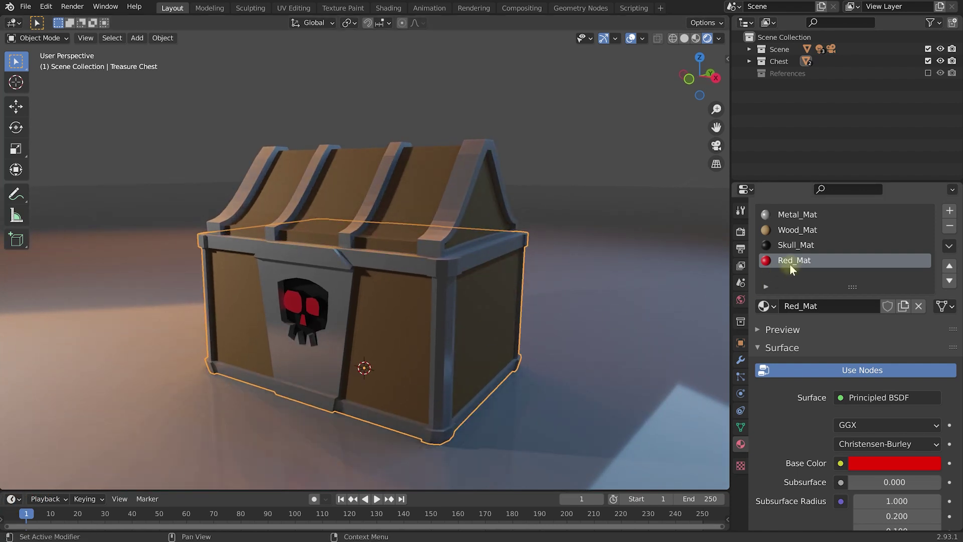
left_click(792, 245)
left_click(795, 230)
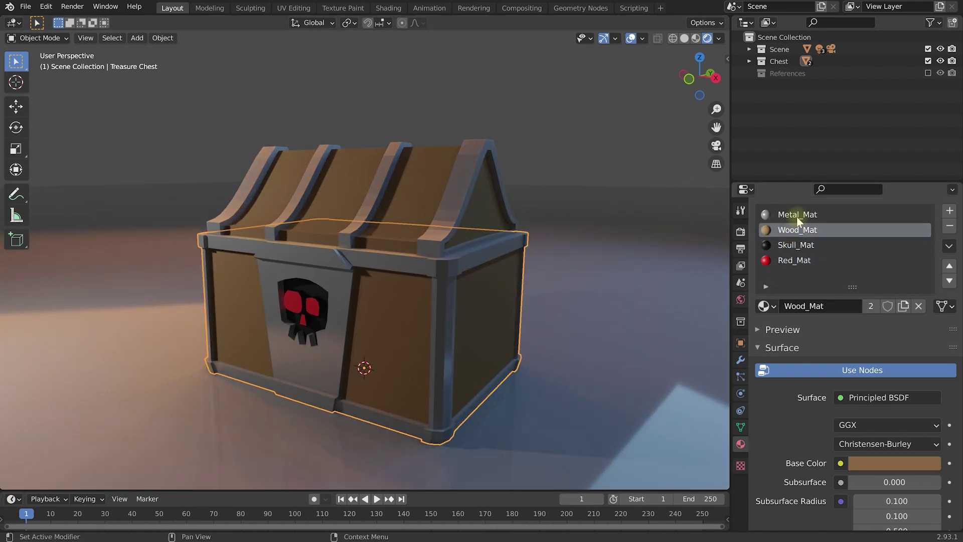
left_click(797, 218)
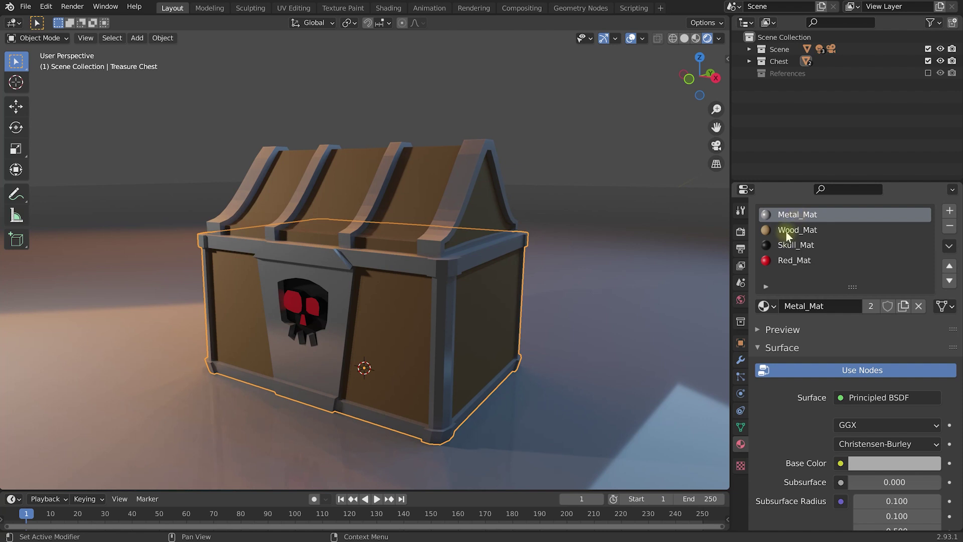
left_click(786, 230)
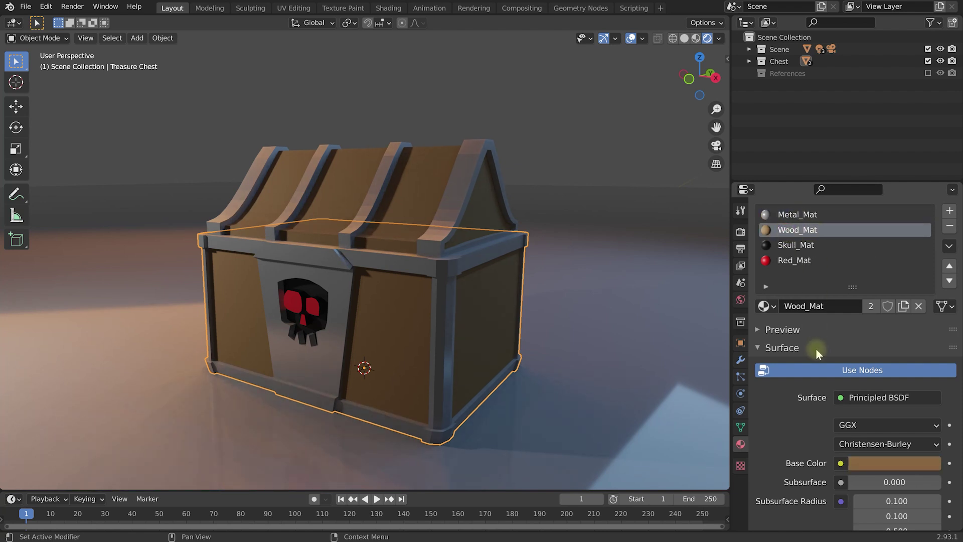
Connect an Image Texture to the Base Color of Wood_Mat and keep its texture settings expanded
middle_click_drag(823, 403, 833, 241)
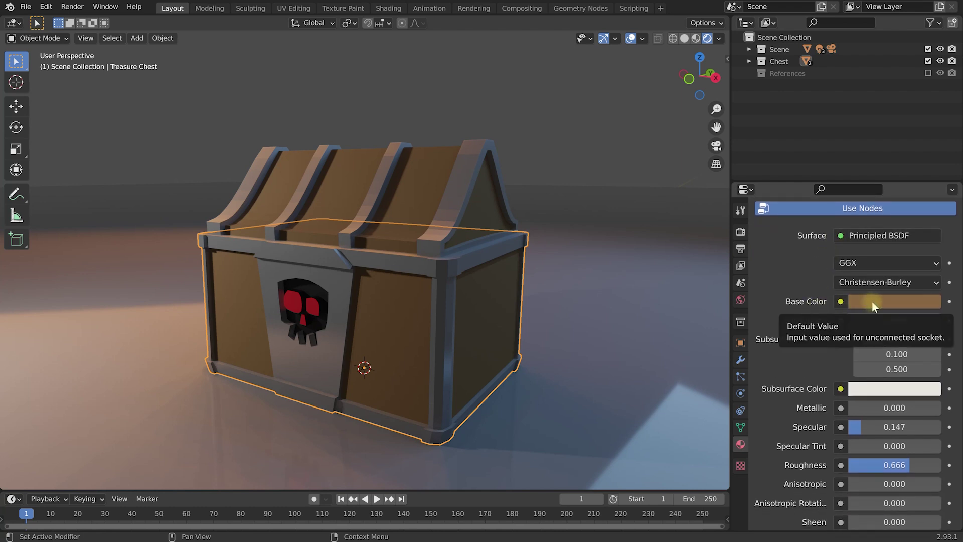
middle_click_drag(445, 302, 362, 317)
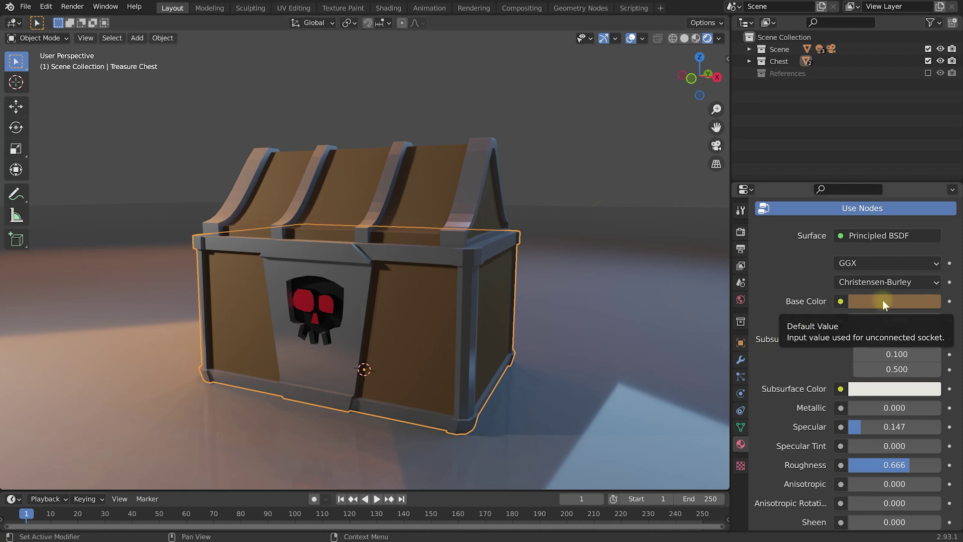
left_click(841, 301)
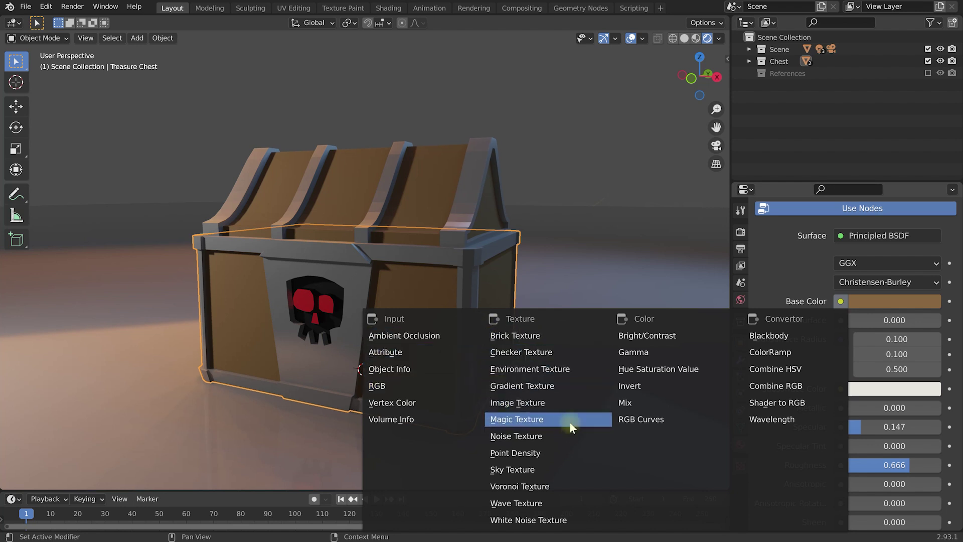
left_click(530, 403)
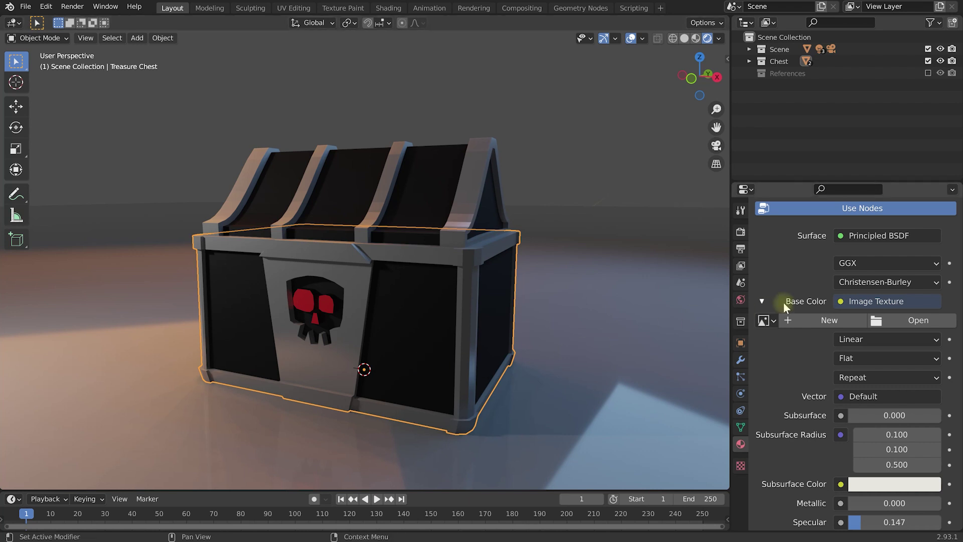
left_click(761, 301)
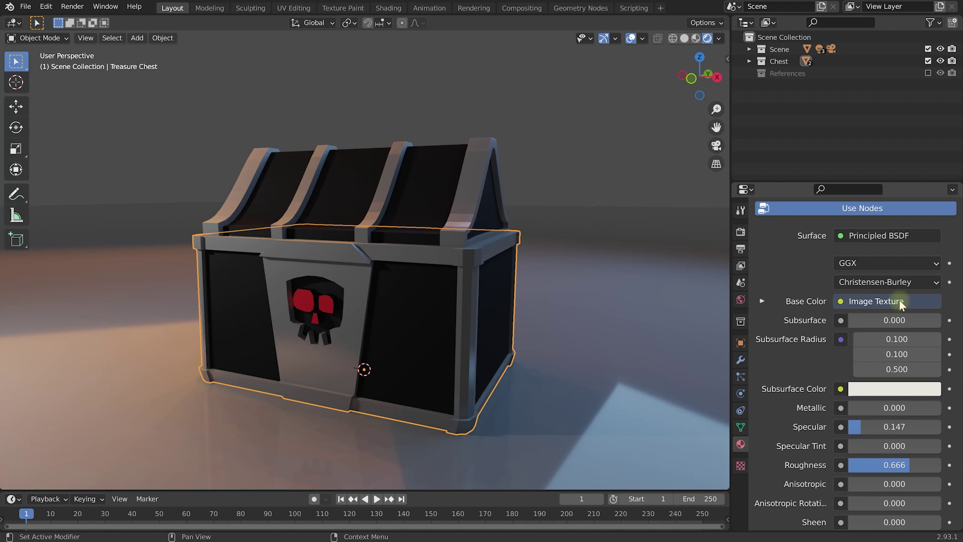
left_click(761, 301)
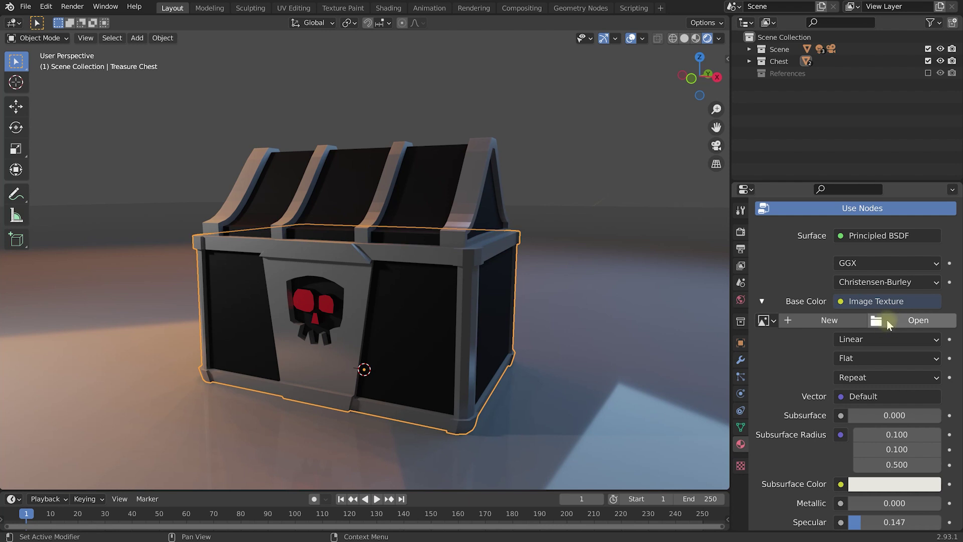
Browse for the Base Color image in textures\Stylized_Wood_Planks_001_SD and display the files as thumbnails
left_click(916, 321)
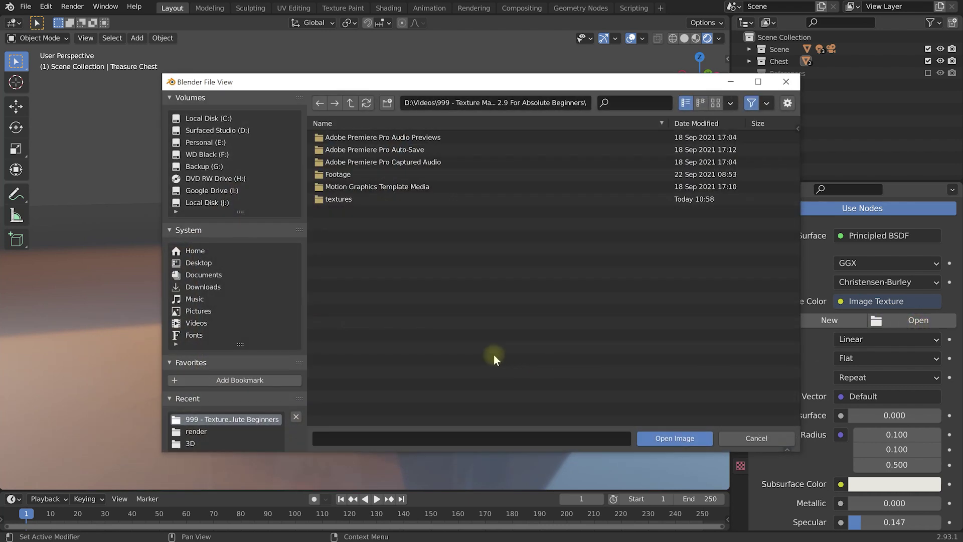
double_click(335, 199)
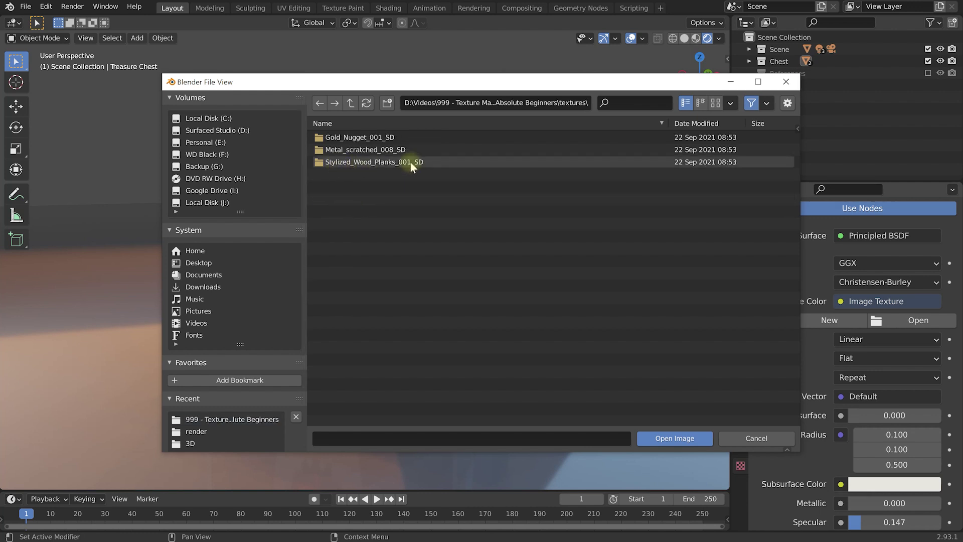
double_click(387, 163)
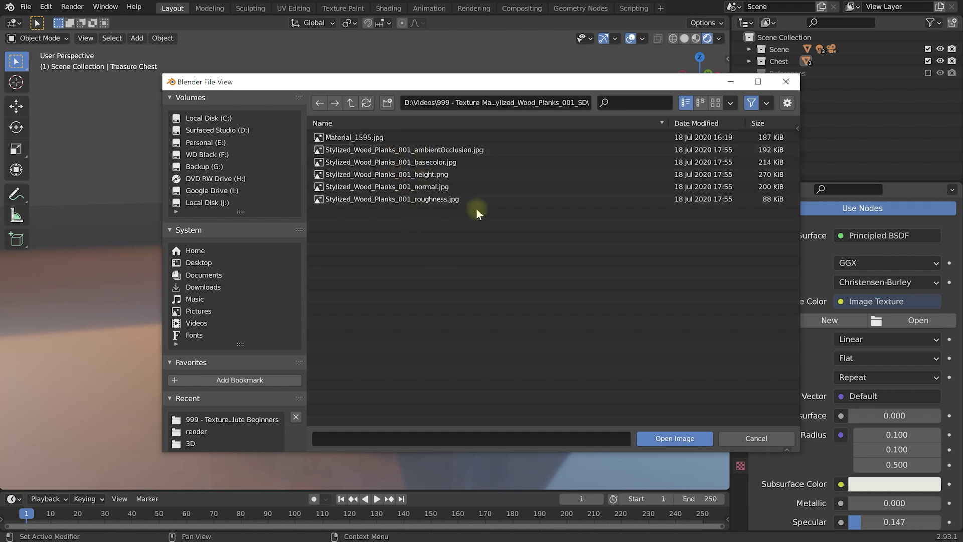
left_click(715, 104)
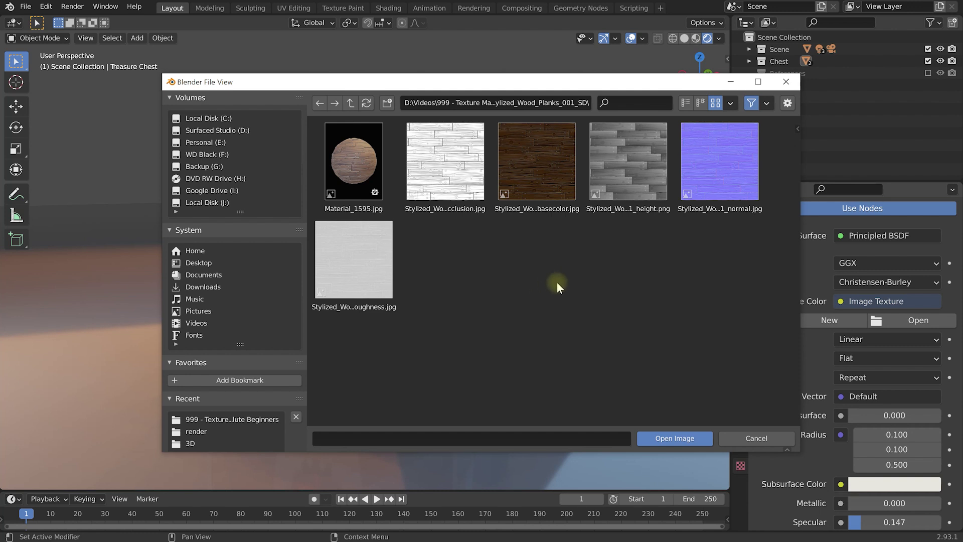
Load Stylized_Wood_Planks_001_basecolor.jpg as Wood_Mat's Base Color image and check the wood on the chest from several sides
left_click(540, 185)
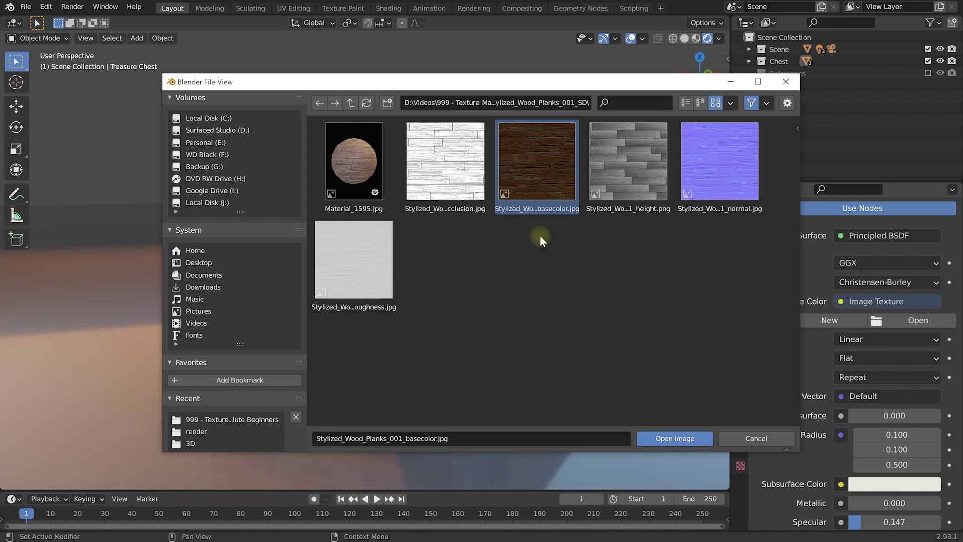
left_click(370, 263)
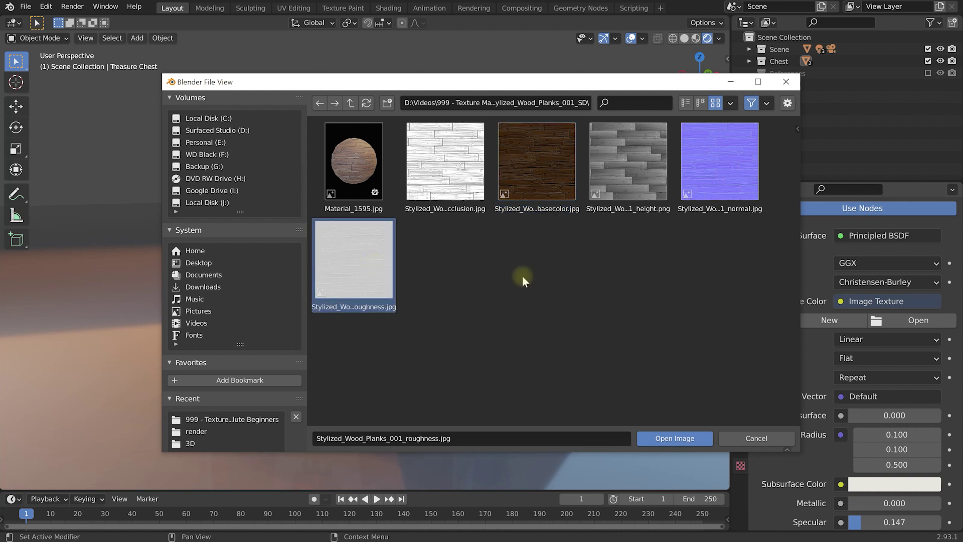
left_click(630, 179)
left_click(743, 189)
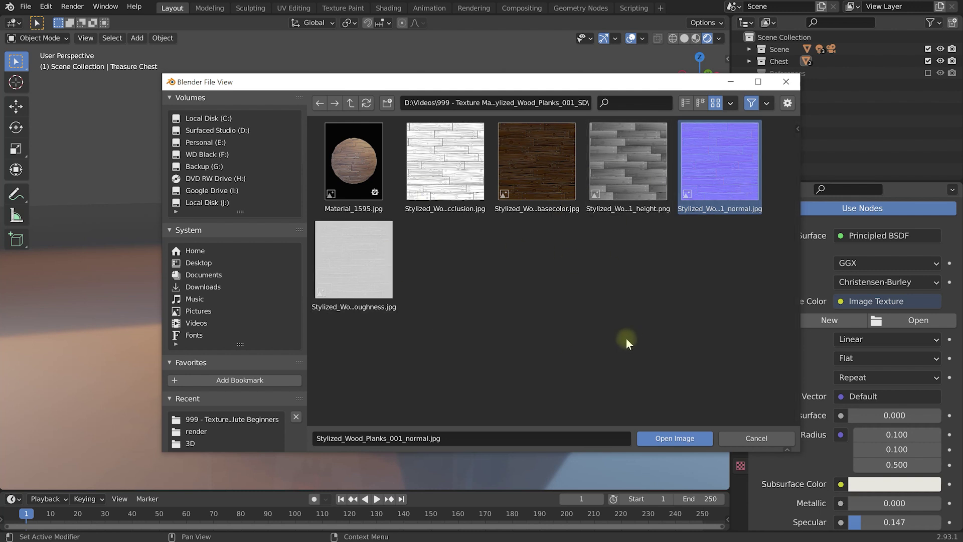
left_click(540, 207)
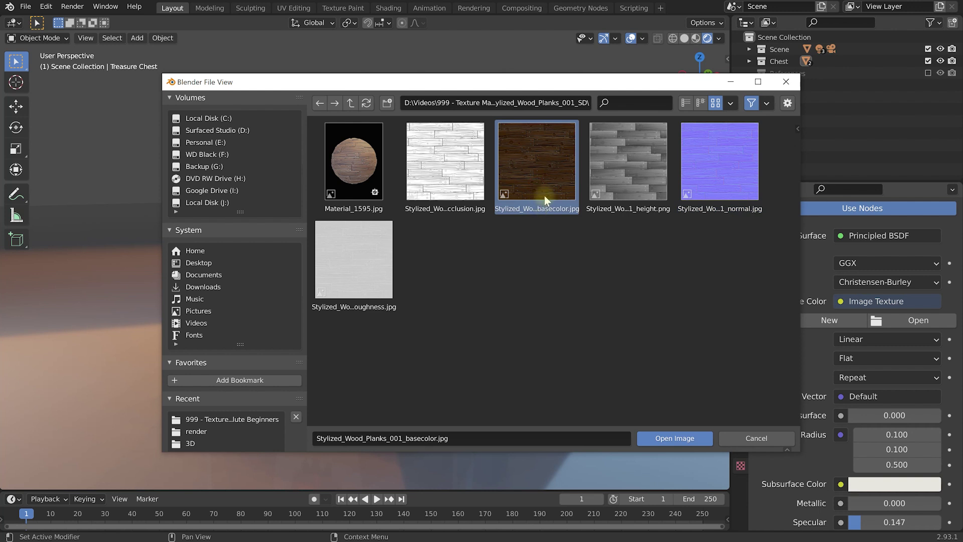
left_click(671, 439)
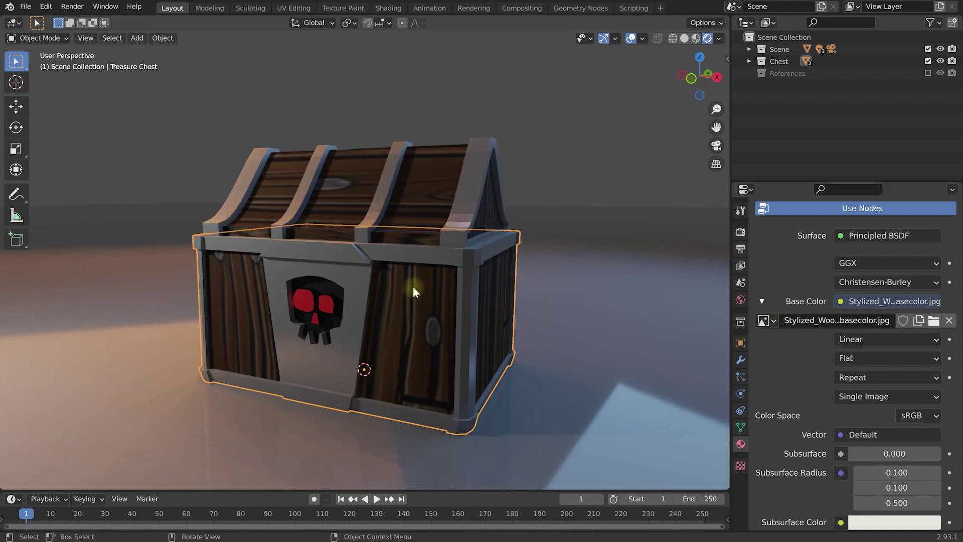
middle_click_drag(310, 298, 303, 318)
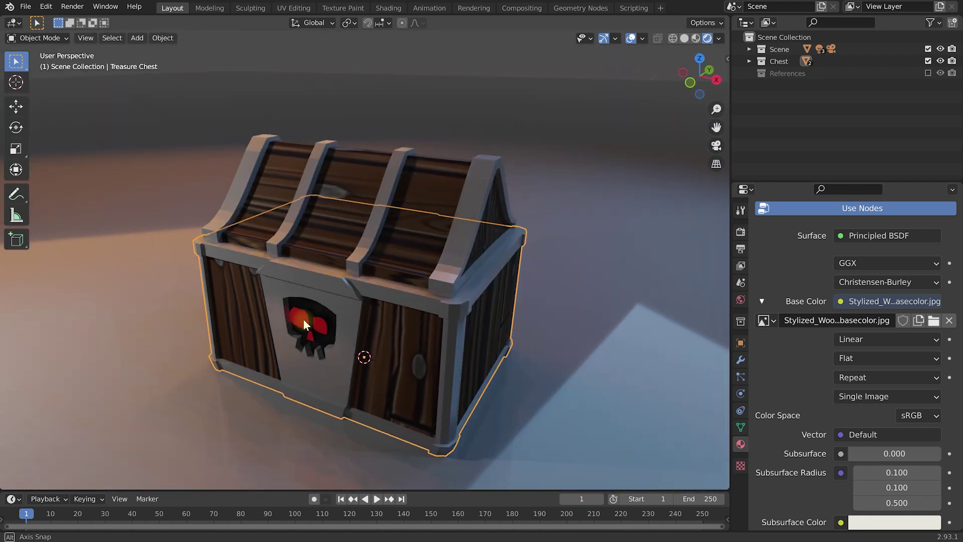
middle_click_drag(386, 335, 427, 230)
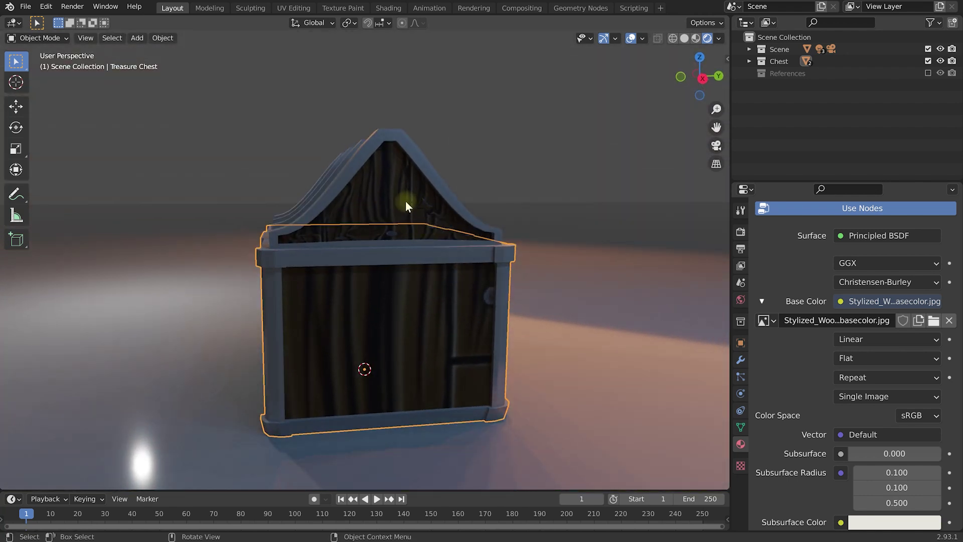
middle_click_drag(416, 298, 258, 312)
middle_click_drag(376, 293, 525, 303)
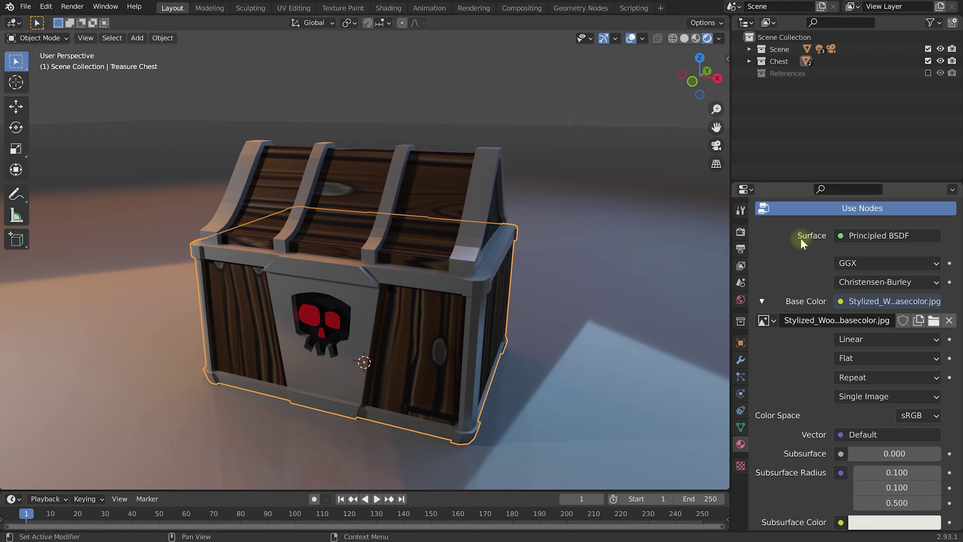
Make Metal_Mat the active material and connect an Image Texture to its Base Color
scroll(806, 270, "up", 1)
scroll(805, 269, "up", 7)
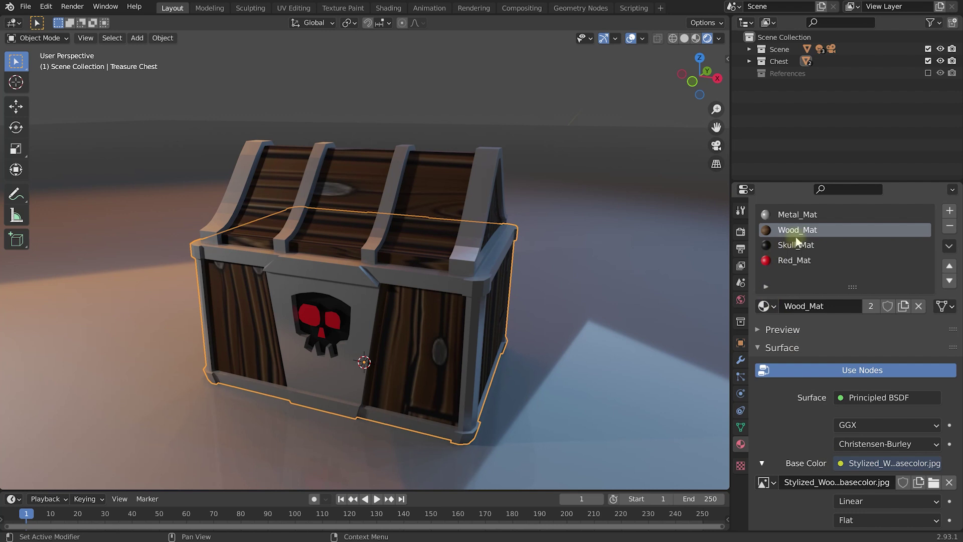
left_click(788, 216)
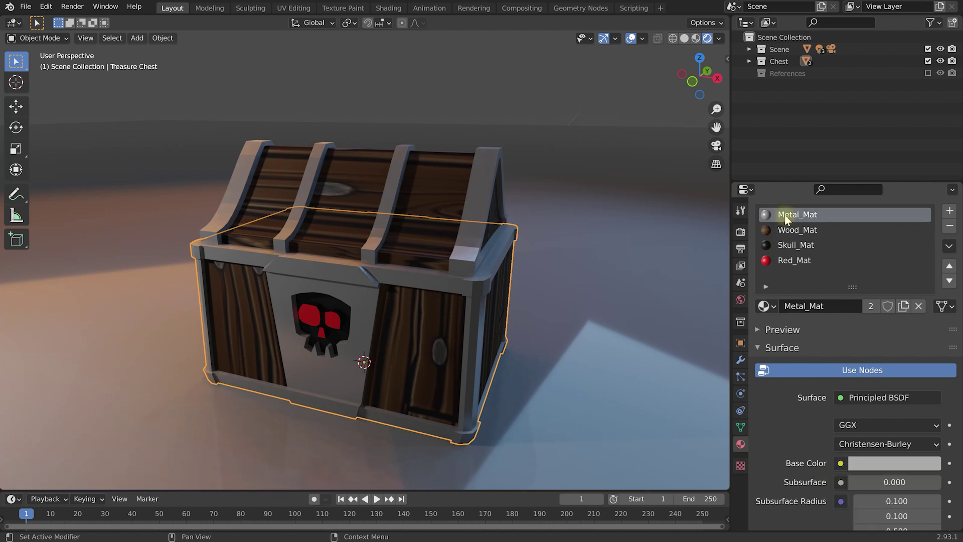
scroll(810, 301, "down", 5)
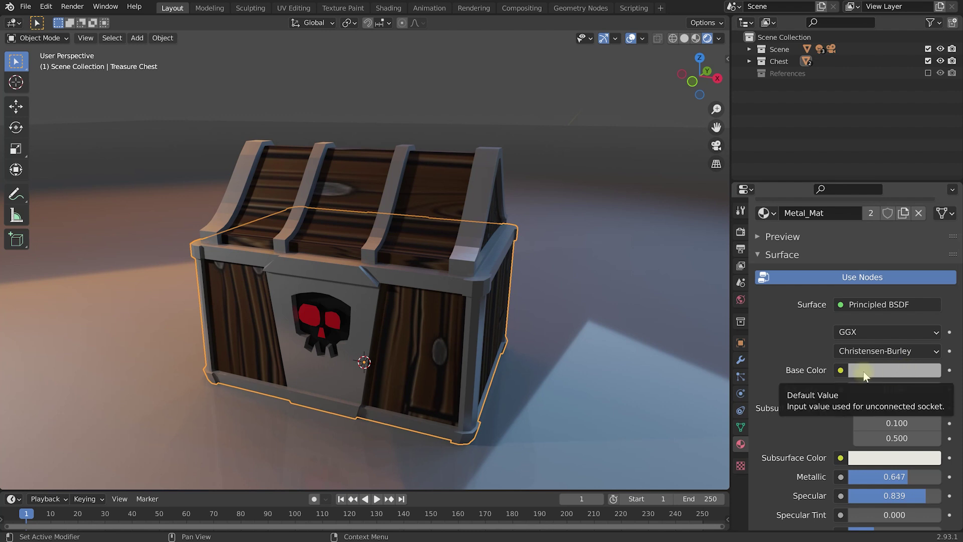
left_click(841, 370)
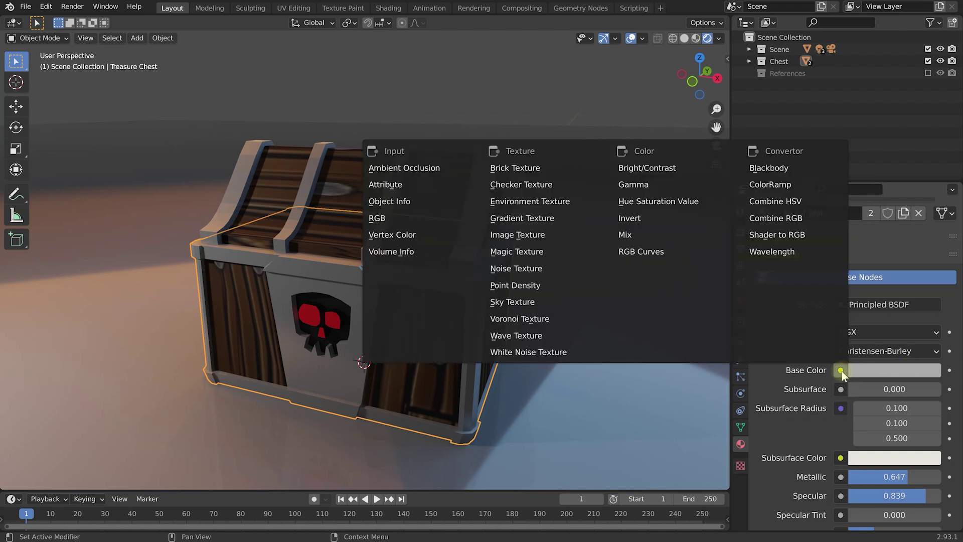
left_click(517, 239)
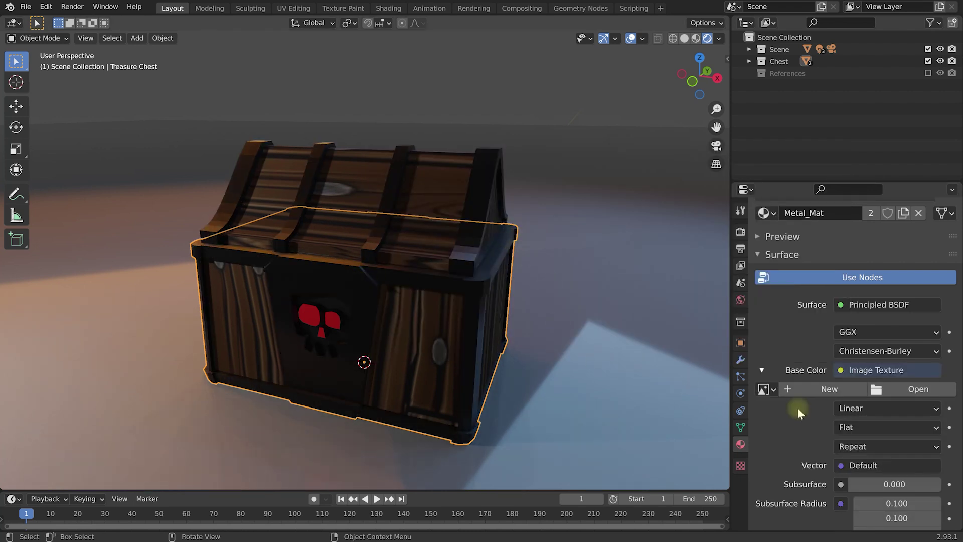
Browse for Metal_Mat's Base Color image in the textures\Metal_scratched_008_SD folder
left_click(918, 390)
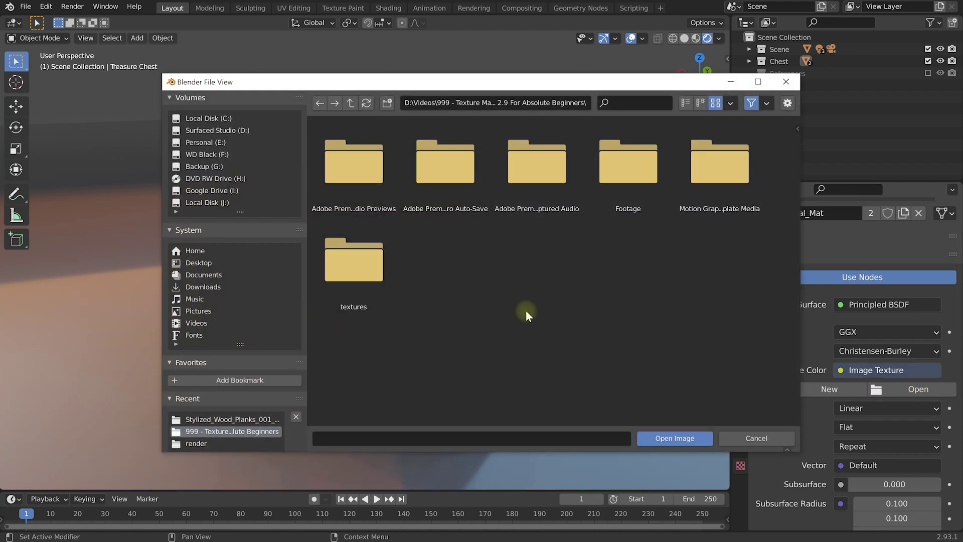
double_click(364, 260)
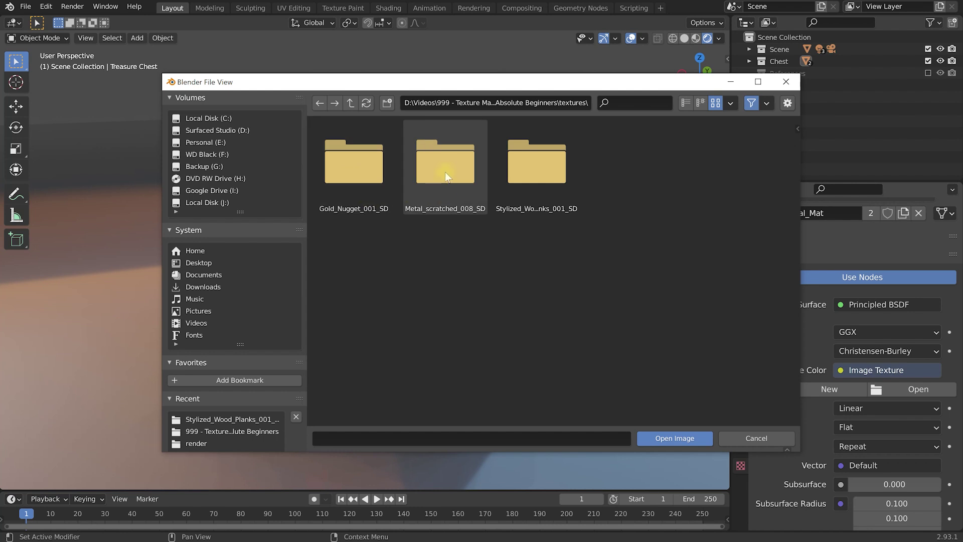
left_click(425, 174)
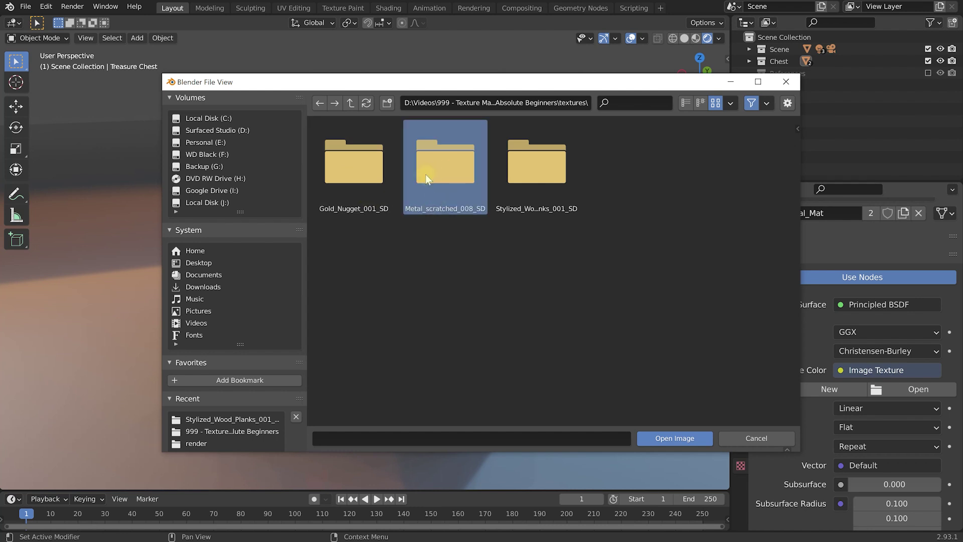
double_click(451, 169)
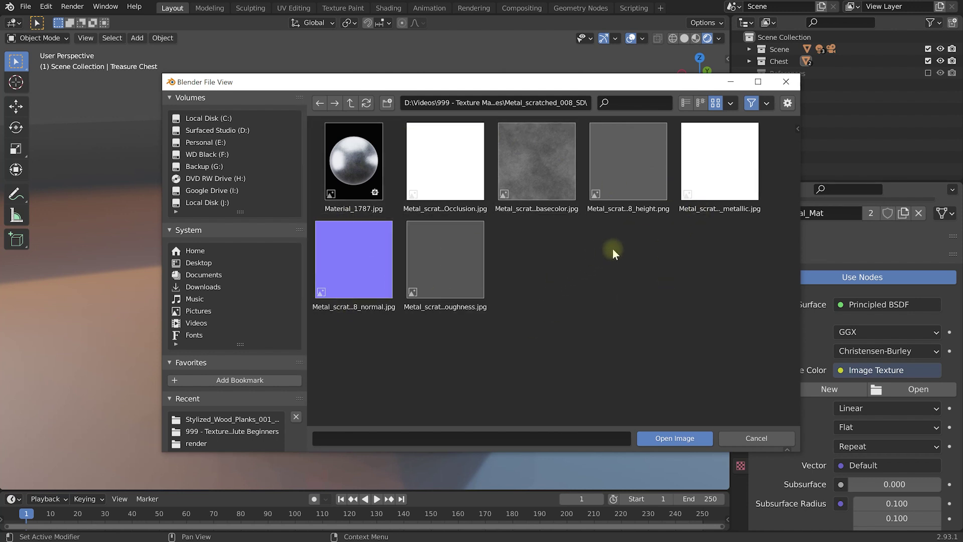
Load Metal_scratched_008_basecolor.jpg as Metal_Mat's Base Color image and inspect the metal trim on the chest up close
left_click(532, 160)
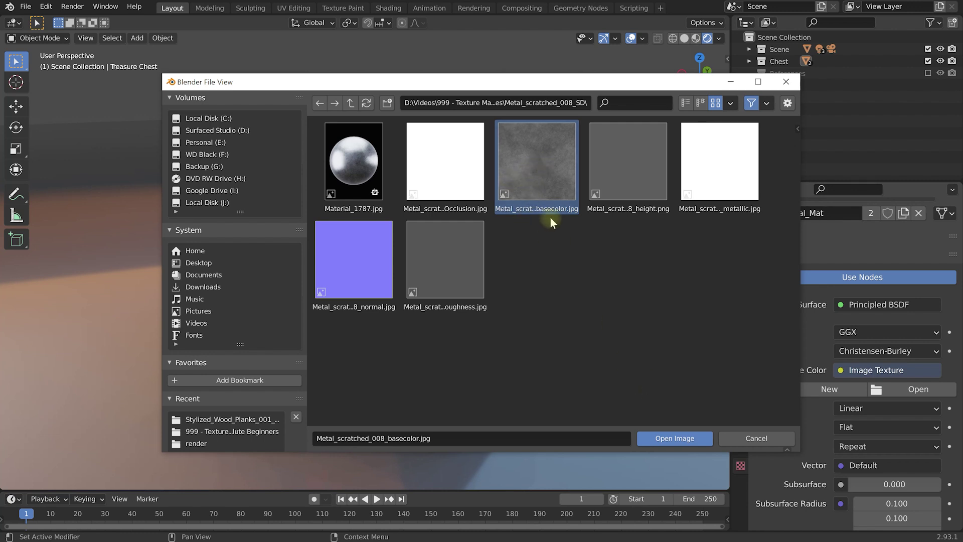
left_click(533, 173)
double_click(533, 173)
middle_click_drag(518, 246, 462, 224)
scroll(426, 242, "up", 3)
middle_click_drag(319, 246, 252, 199)
middle_click_drag(483, 184, 463, 67)
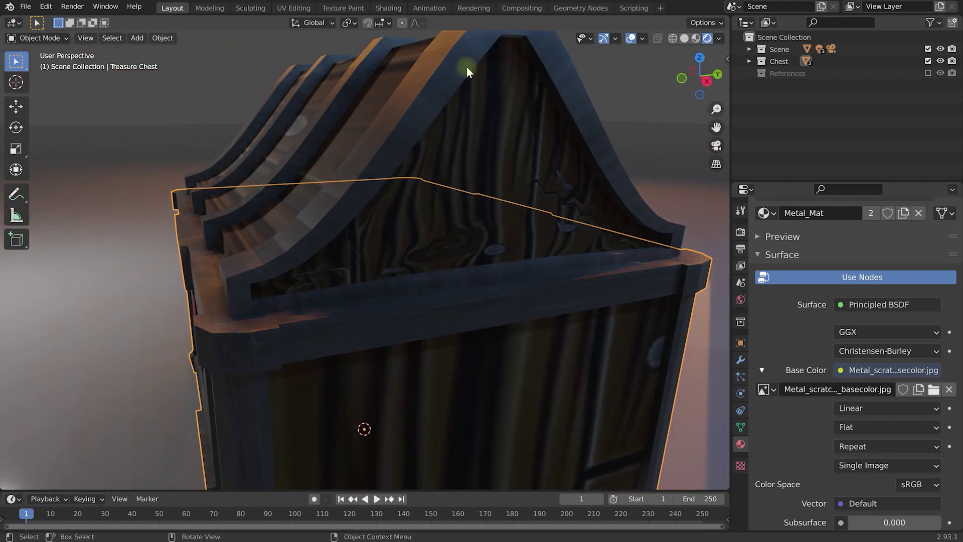
middle_click_drag(306, 239, 375, 246)
scroll(375, 246, "down", 3)
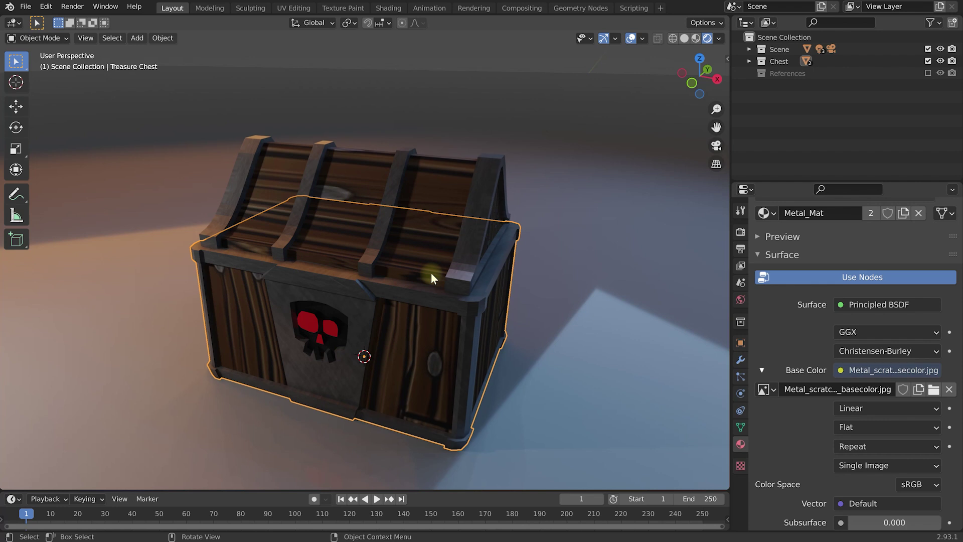
Split the 3D viewport vertically into two areas and turn the new one into a UV Editor
right_click(253, 491)
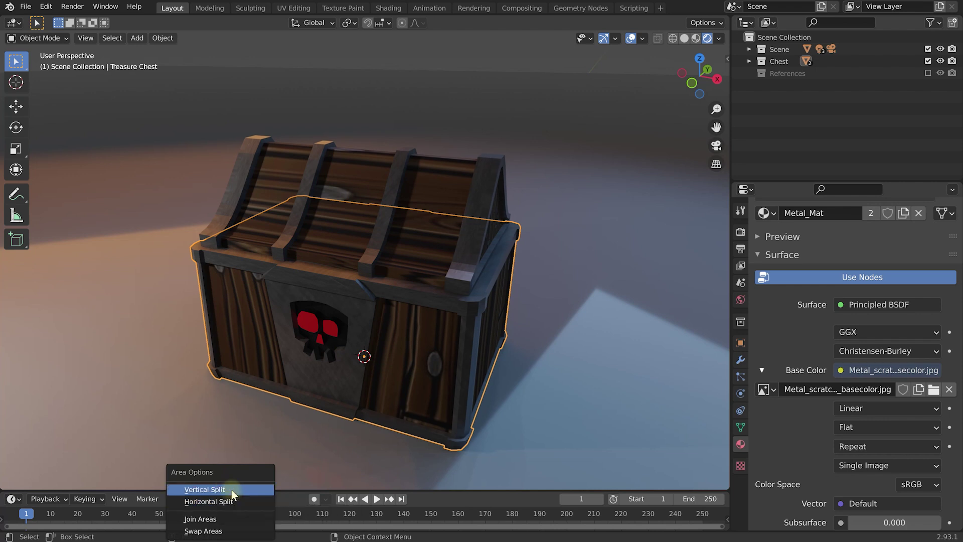
left_click(232, 489)
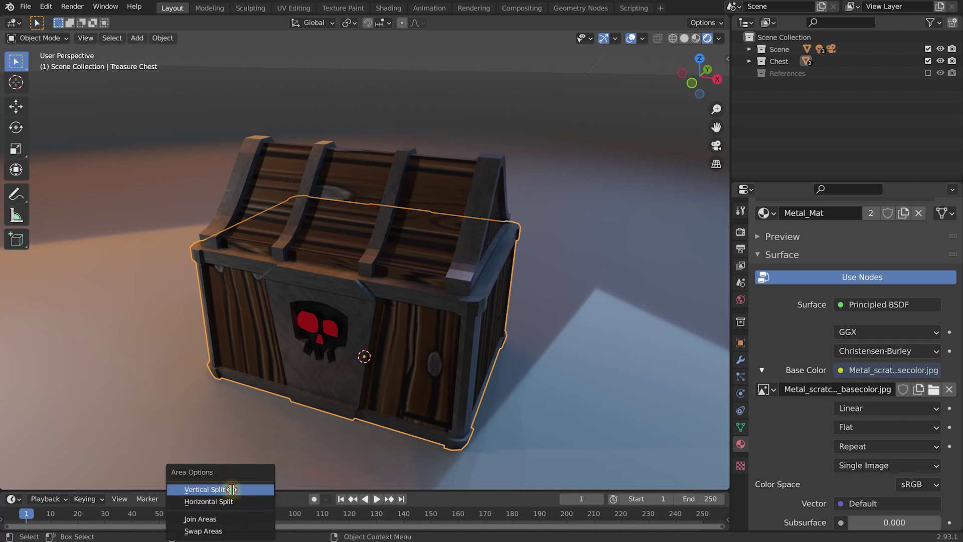
left_click(350, 250)
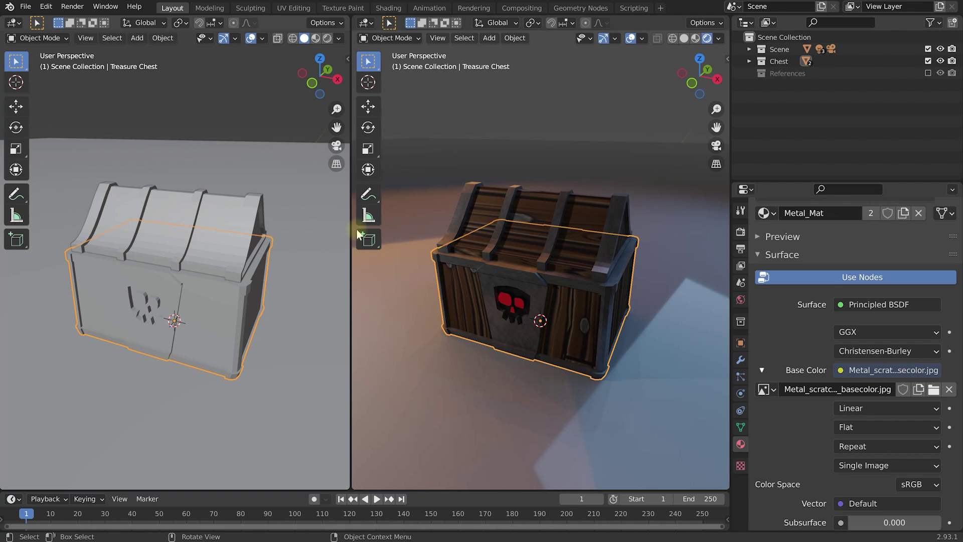
left_click(20, 24)
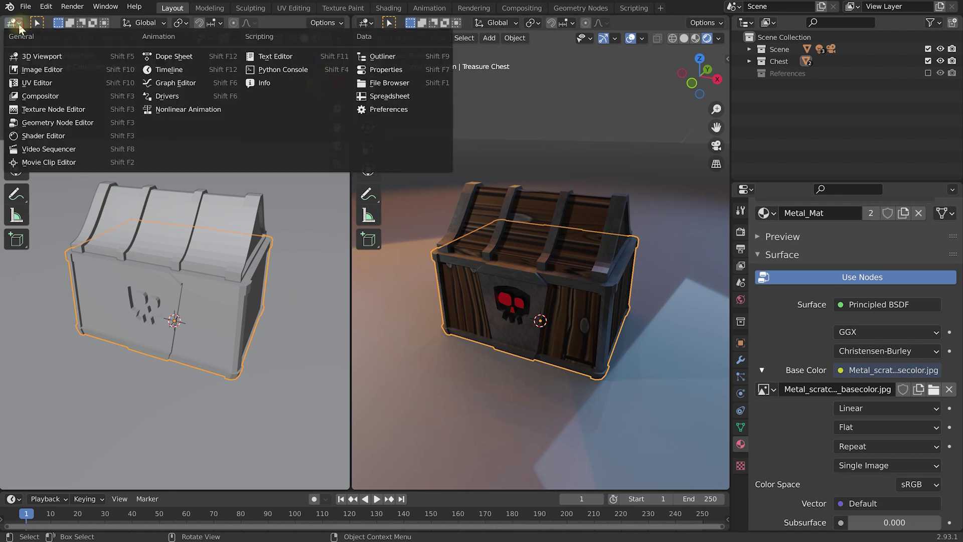
left_click(45, 83)
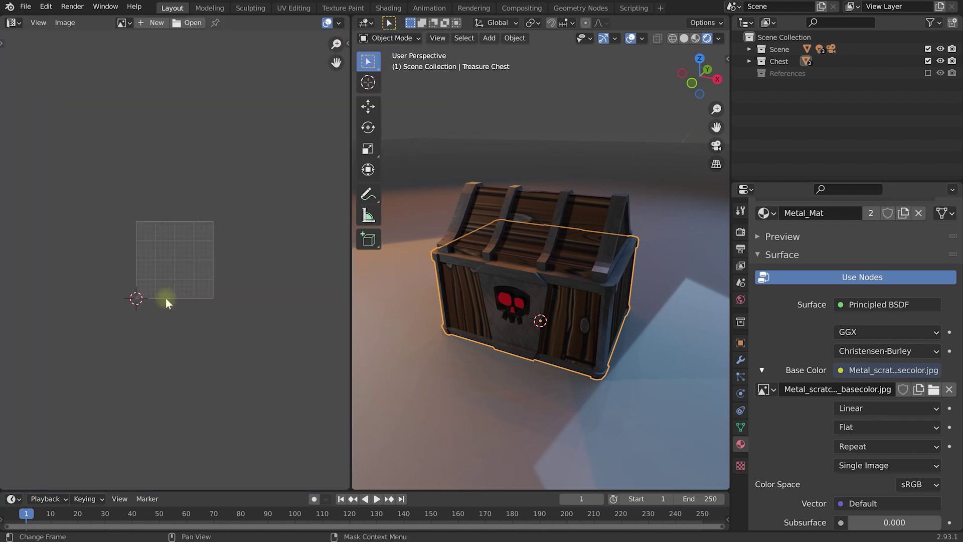
Display Stylized_Wood_Planks_001_basecolor.jpg as the background image in the UV Editor, with the whole texture in view
scroll(163, 272, "up", 1)
scroll(181, 269, "up", 4)
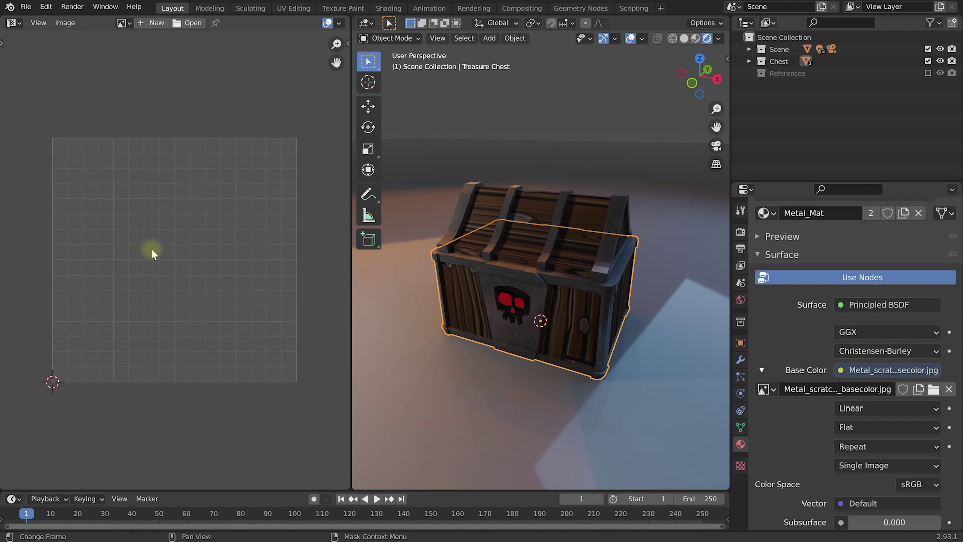
mouse_move(155, 245)
middle_mouse_down()
mouse_move(144, 206)
mouse_move(129, 237)
mouse_move(157, 239)
mouse_move(158, 250)
middle_mouse_up()
scroll(159, 221, "up", 1)
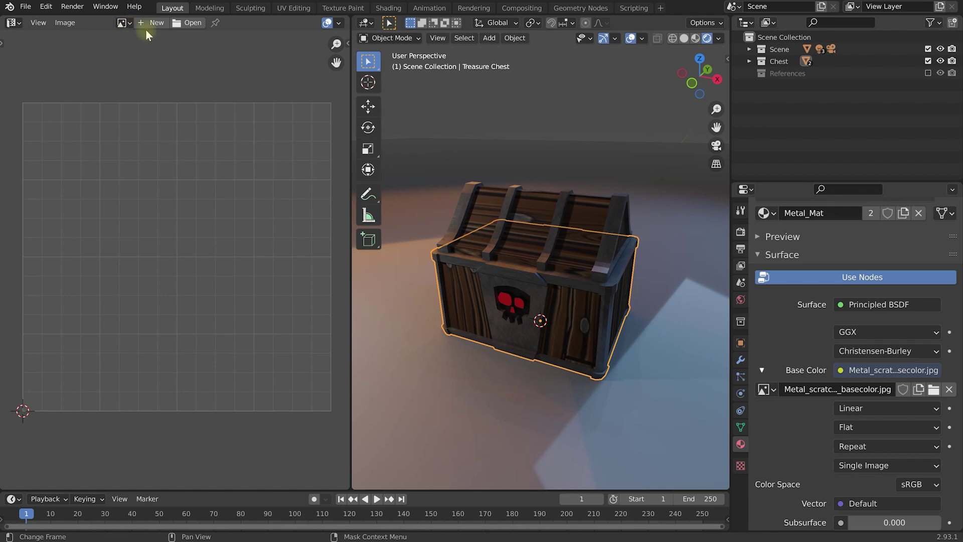
left_click(129, 23)
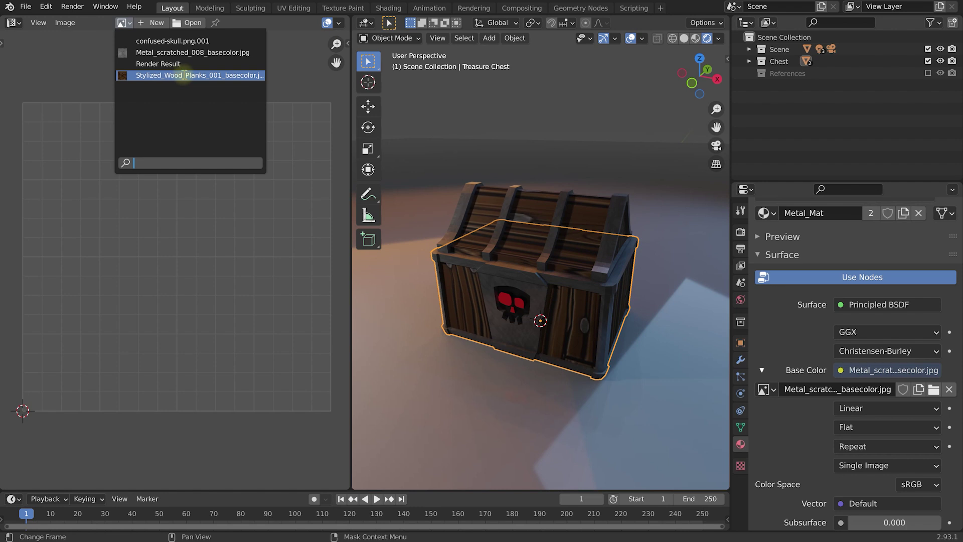
left_click(184, 74)
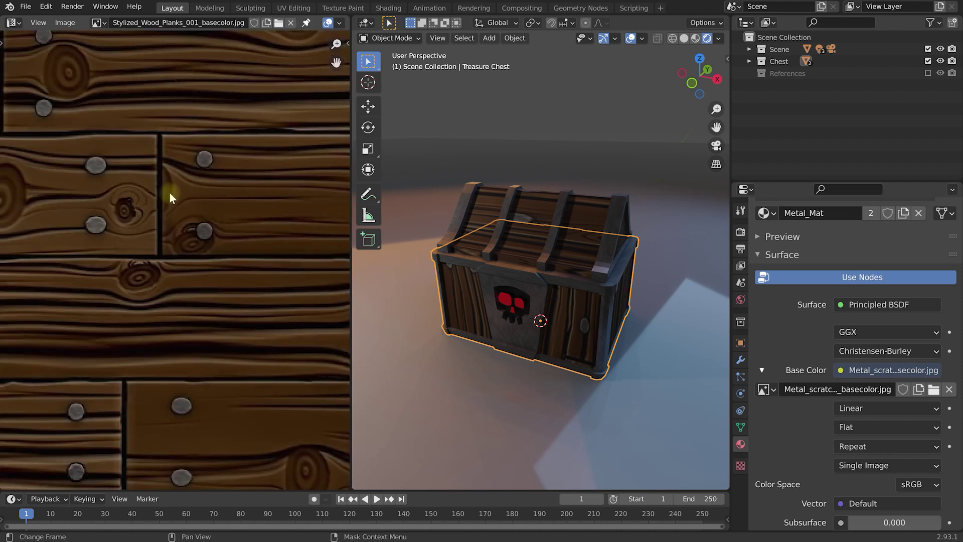
scroll(189, 223, "down", 7)
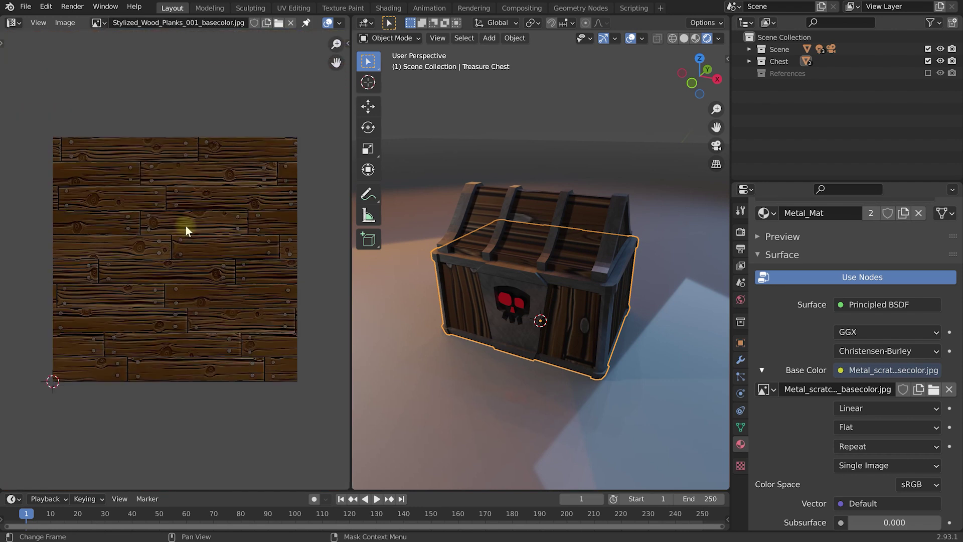
mouse_move(192, 225)
middle_mouse_down()
mouse_move(212, 214)
mouse_move(189, 211)
middle_mouse_up()
Enter Edit Mode on the chest's lower body and select the wood panel face on its side to examine its UV island
middle_click_drag(567, 322, 551, 305)
middle_click_drag(492, 279, 544, 296)
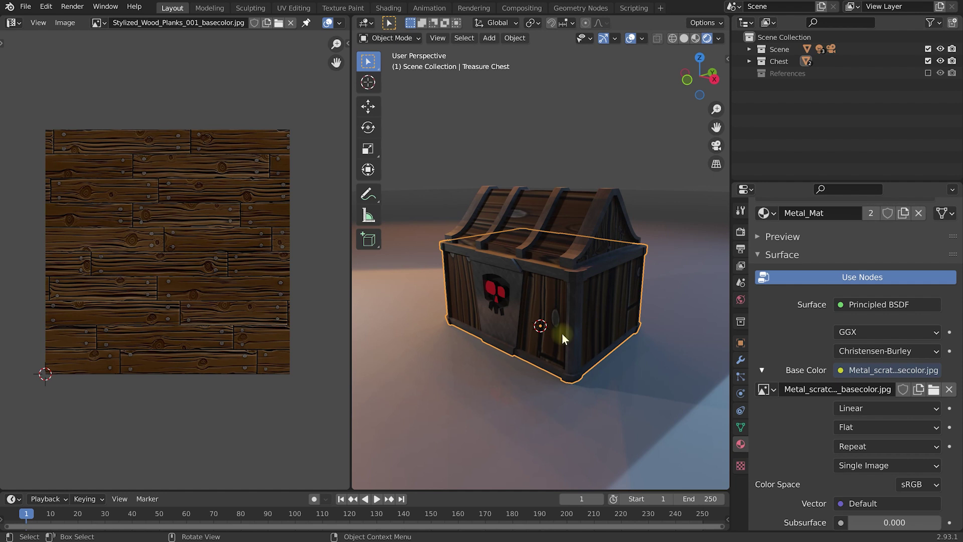
middle_click_drag(570, 308, 548, 281)
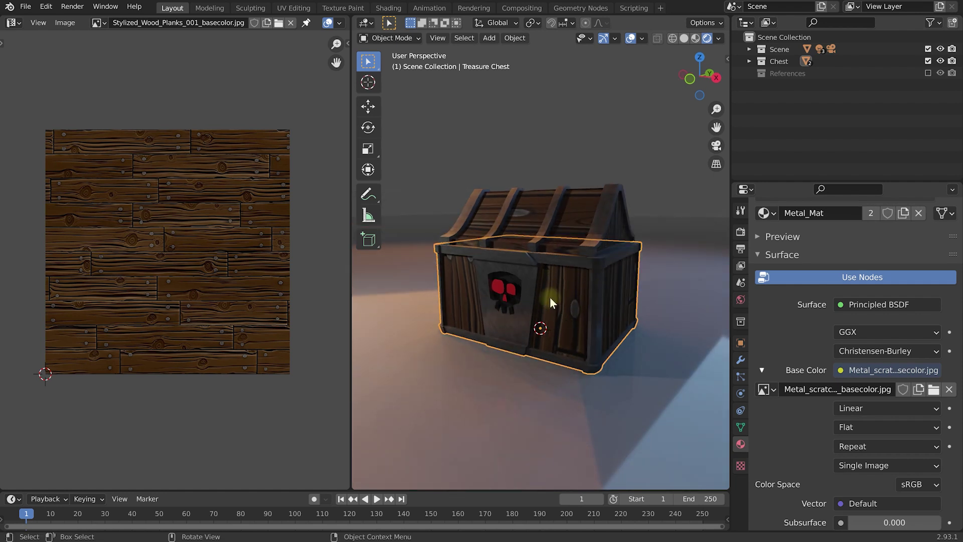
key("Tab")
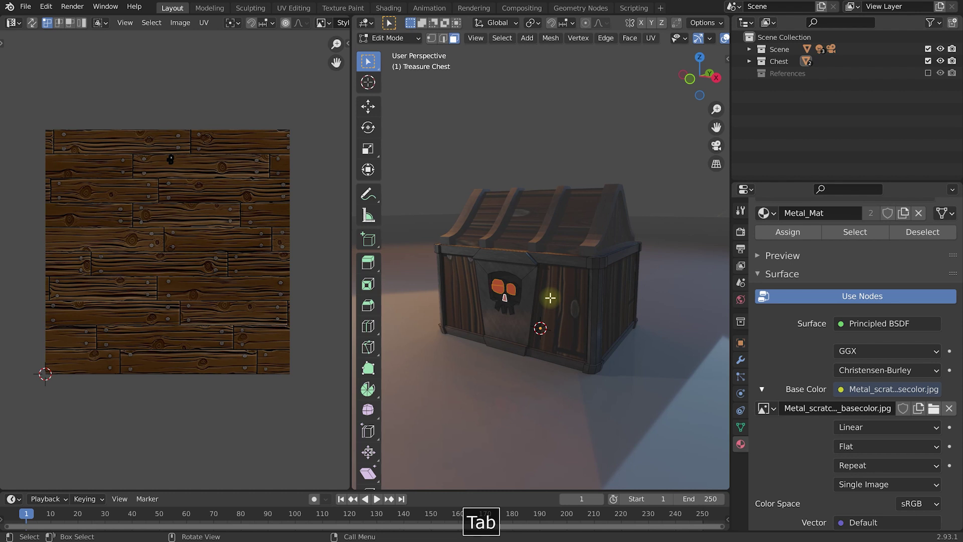
mouse_move(600, 302)
middle_mouse_down()
mouse_move(557, 291)
mouse_move(632, 304)
mouse_move(600, 318)
middle_mouse_up()
left_click(592, 289)
scroll(591, 295, "up", 3)
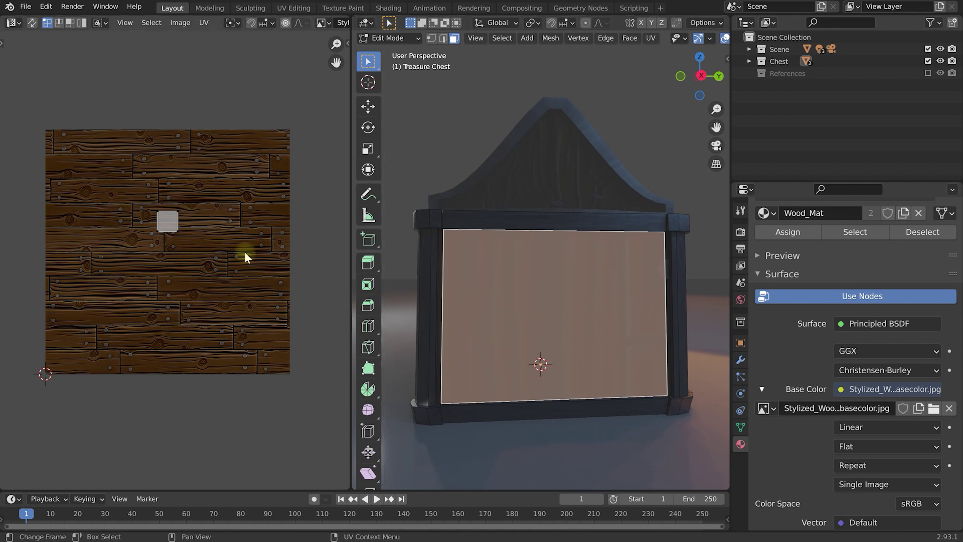
scroll(163, 195, "up", 6)
middle_click_drag(164, 194, 295, 342)
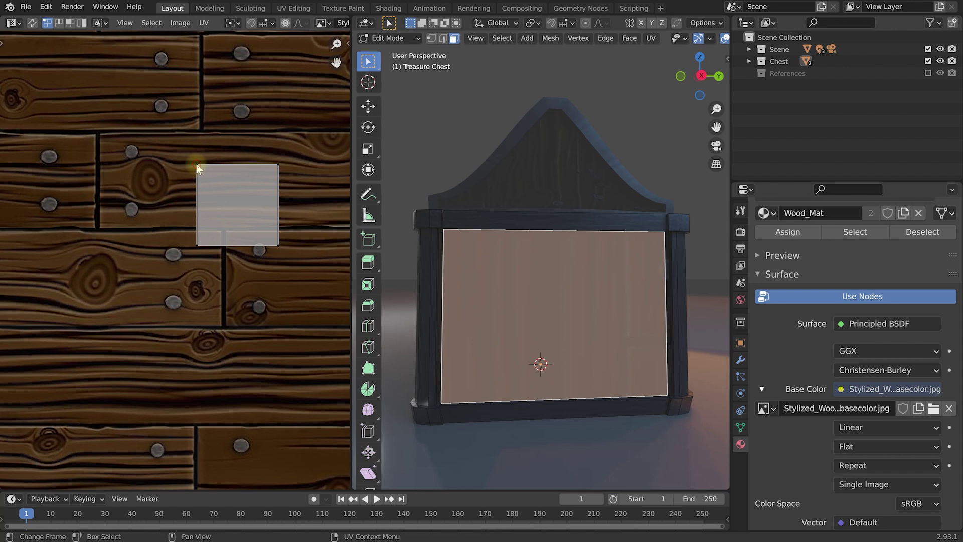
Select all four corners of the side panel's UV island and move it to a different area of the plank texture
left_click(278, 164, "shift")
left_click(278, 245, "shift")
left_click(201, 244, "shift")
scroll(216, 230, "down", 1)
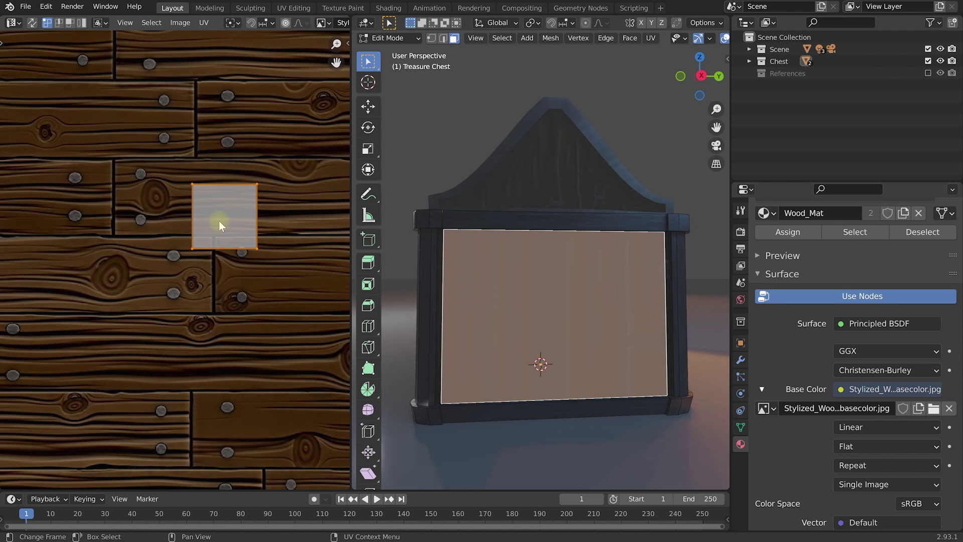
left_click_drag(142, 150, 295, 299)
key("g")
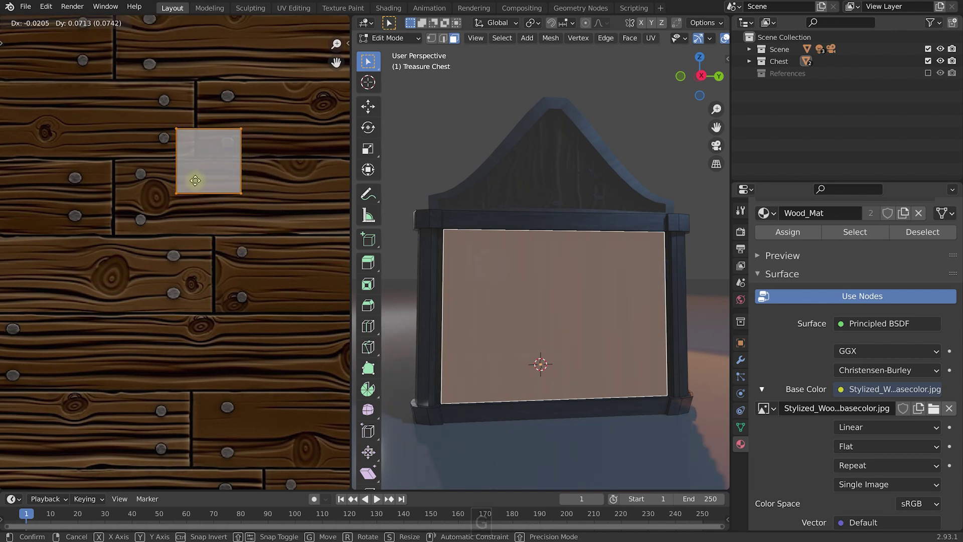
left_click(186, 269)
key("g")
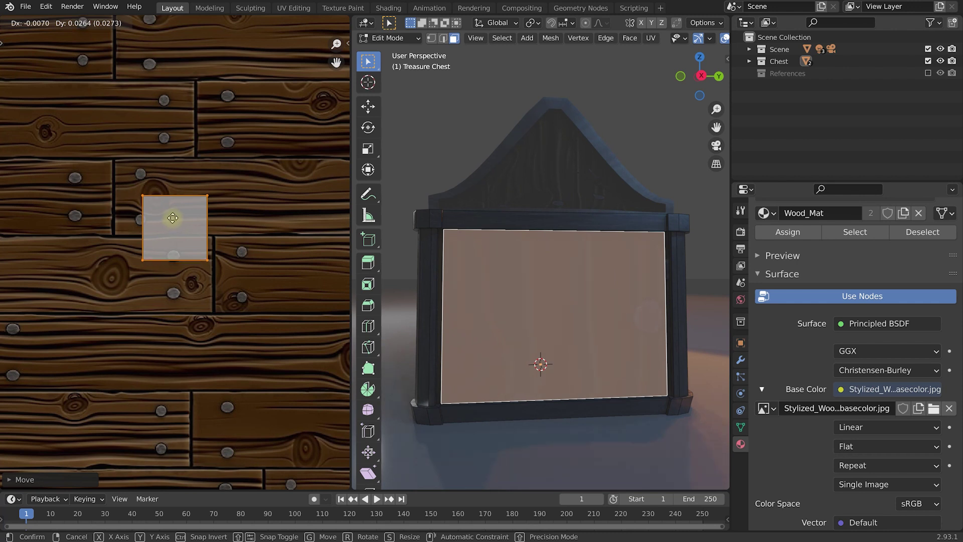
left_click(173, 219)
scroll(170, 223, "down", 1)
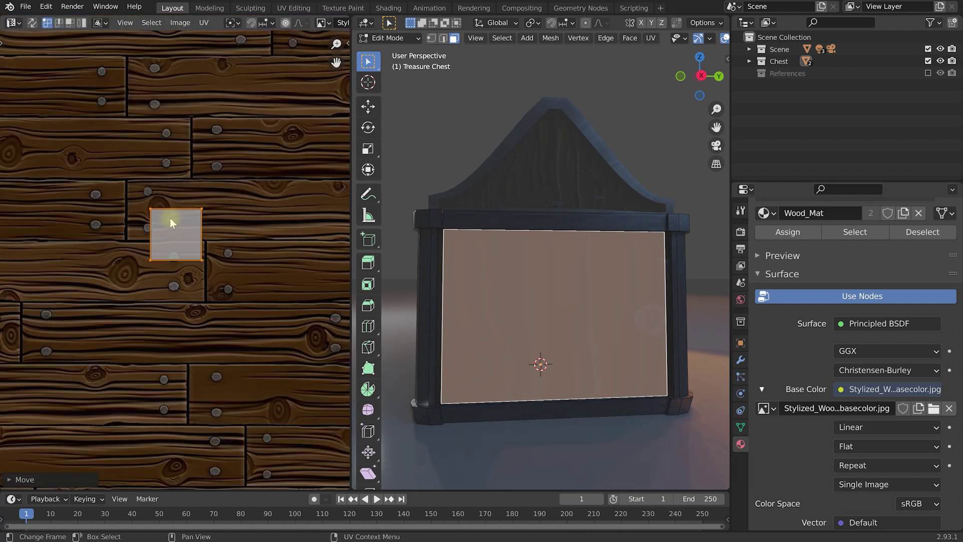
Scale the side panel's whole UV island up to about 5.4 times and inspect the plank pattern on the deselected panel
left_click(151, 209)
left_click_drag(86, 185, 254, 327)
key("s")
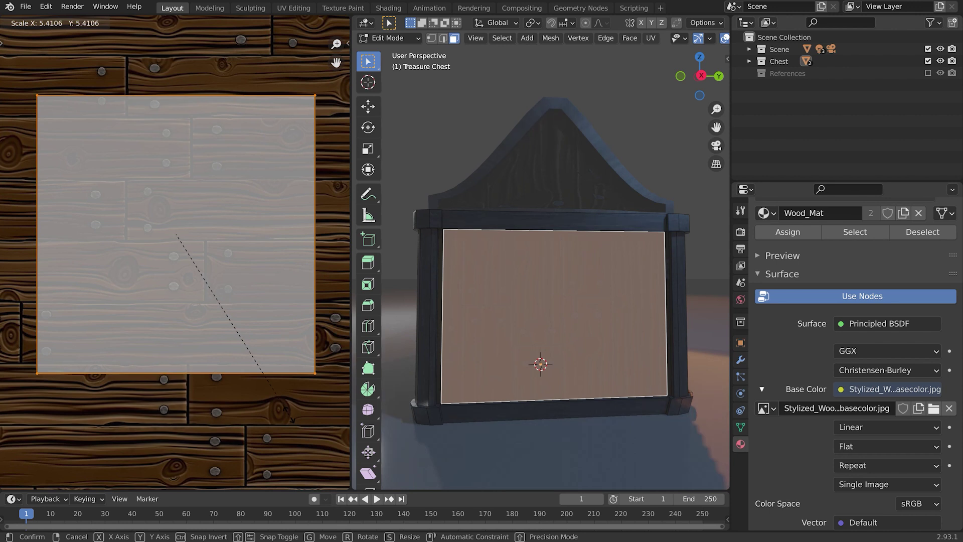
left_click(577, 390)
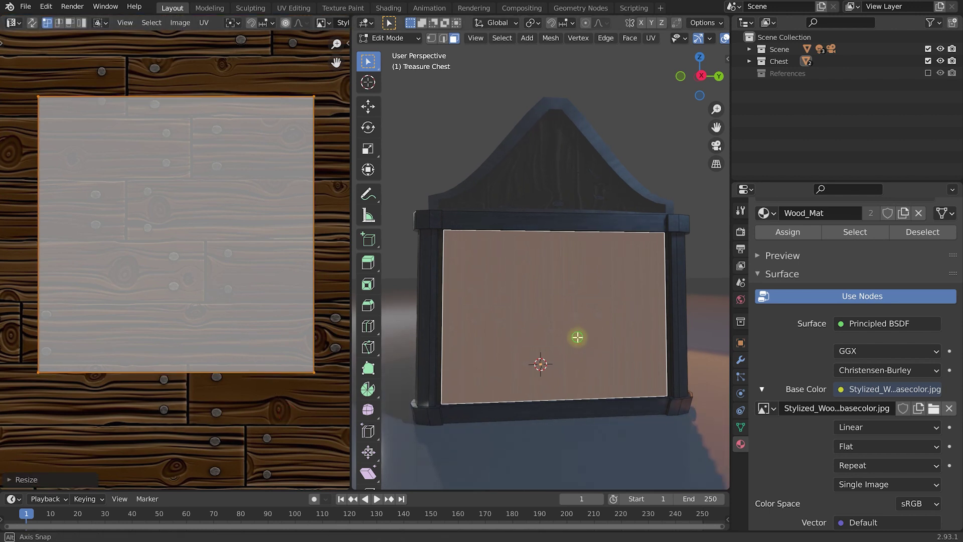
middle_click_drag(576, 336, 585, 338)
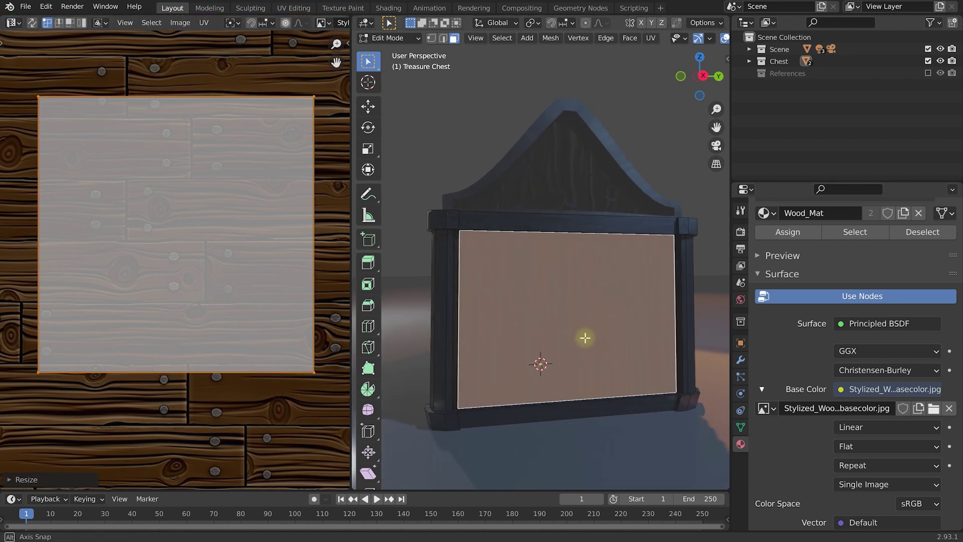
left_click(681, 182)
middle_click_drag(640, 327, 625, 323)
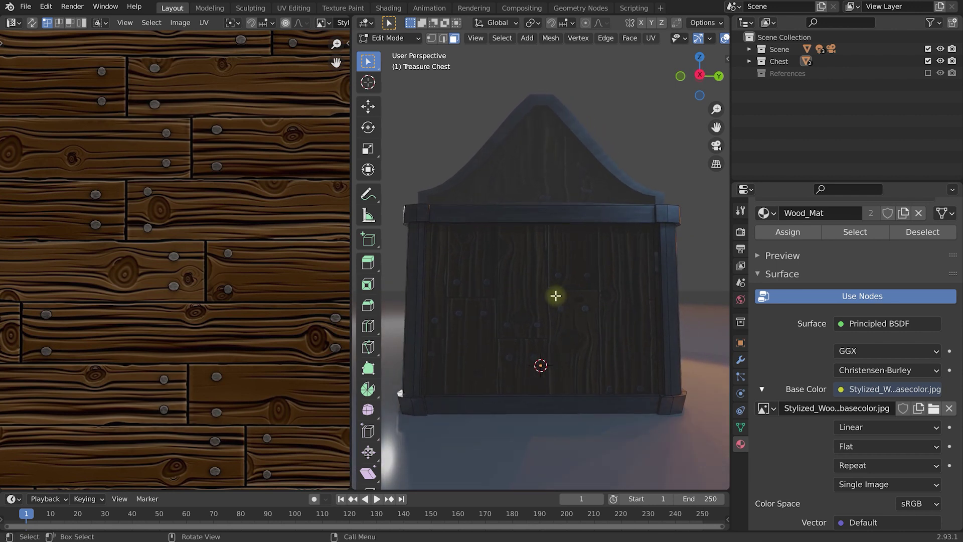
middle_click_drag(554, 295, 558, 296)
scroll(669, 305, "up", 1)
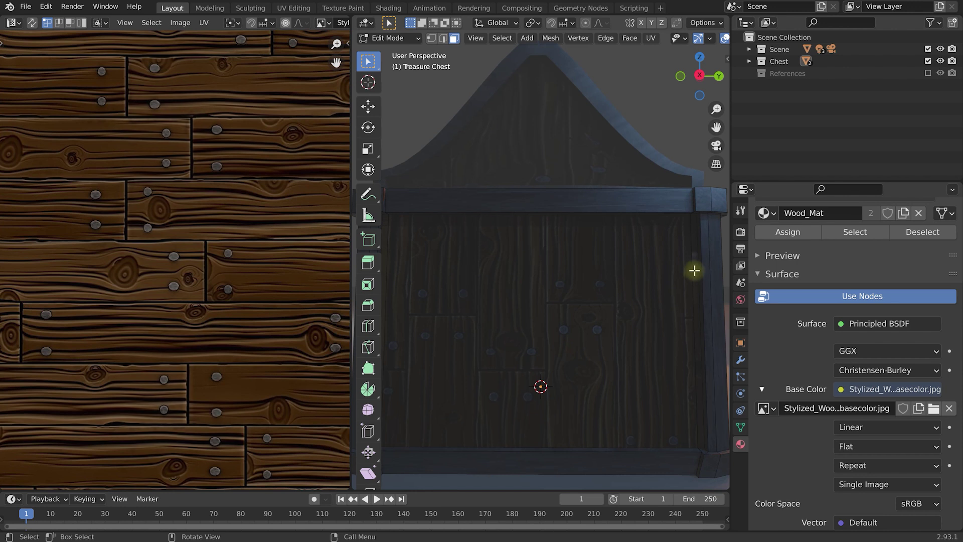
Select the large side wood panel together with the narrow strip faces along both of its vertical edges
left_click(695, 312)
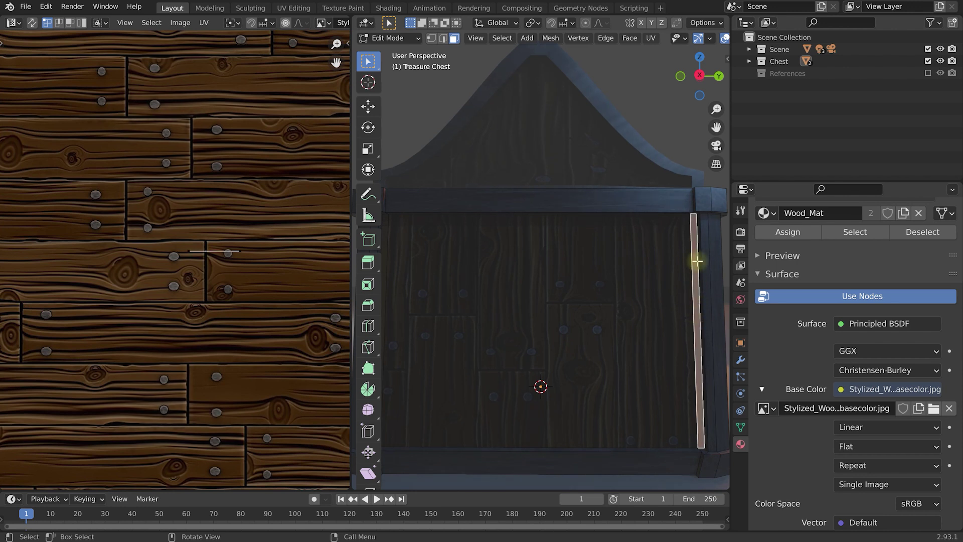
middle_click_drag(560, 294, 579, 286, "shift")
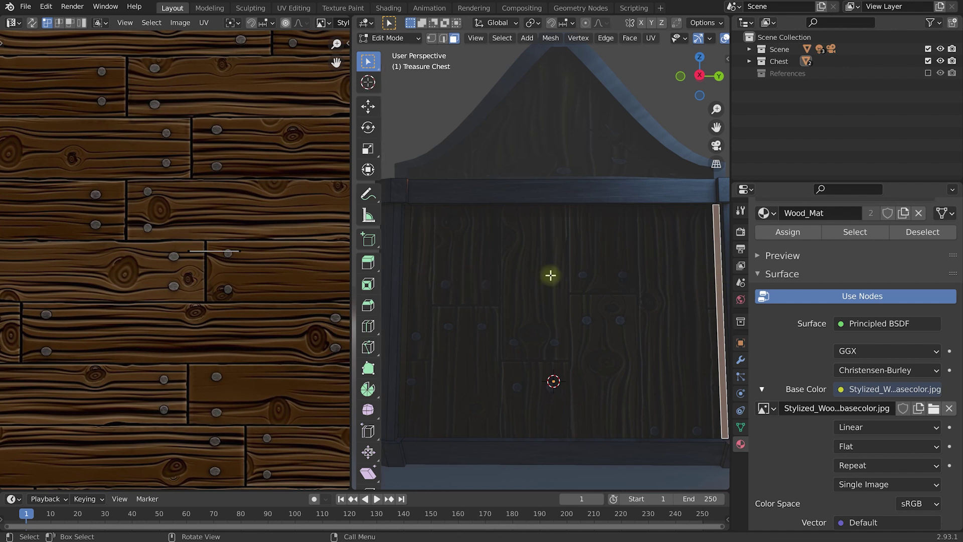
left_click(574, 294)
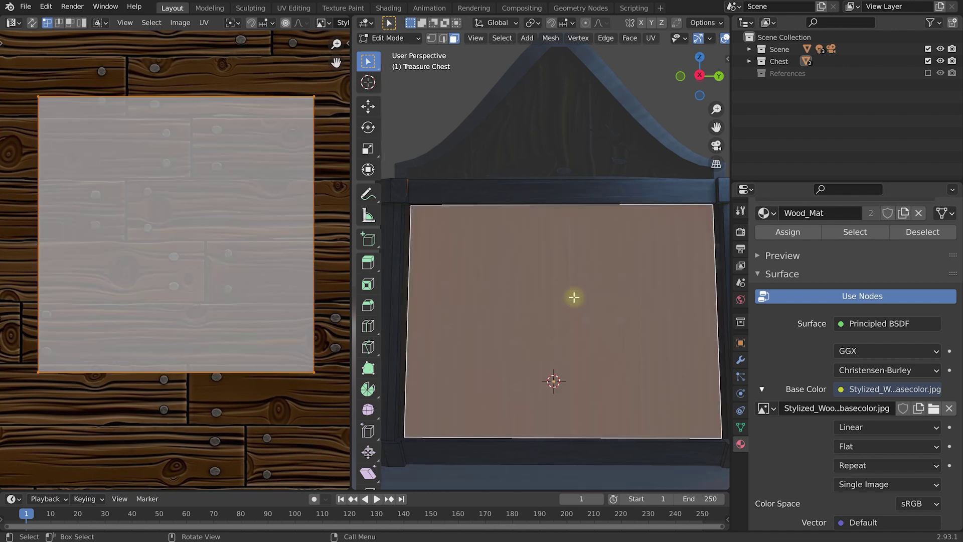
left_click(403, 281, "shift")
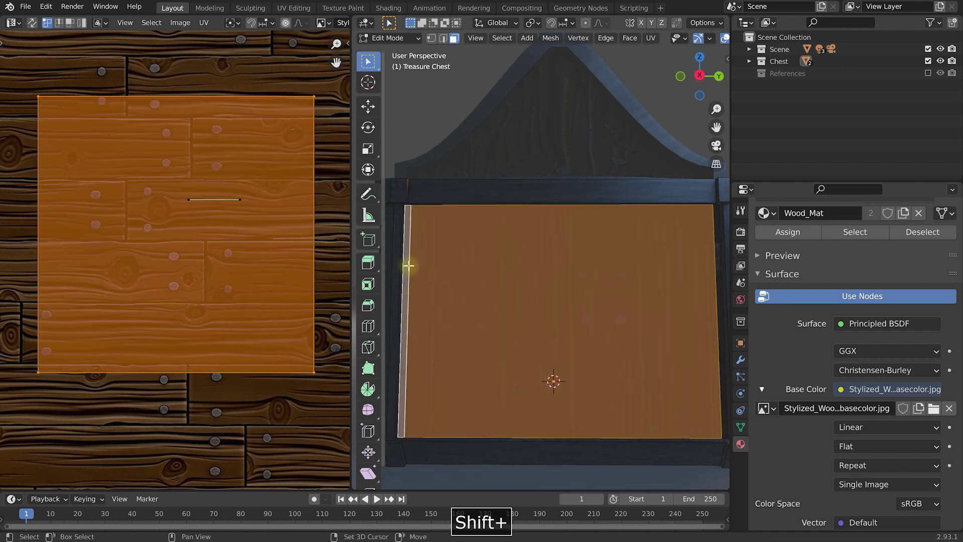
left_click(719, 283, "shift")
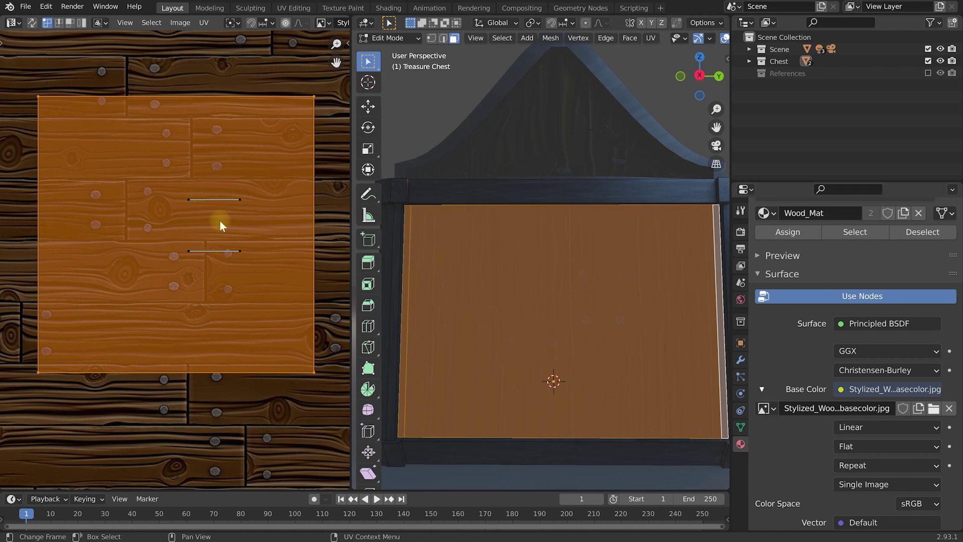
Unwrap the three selected faces with Smart UV Project, using a 66° angle limit and an island margin of 0.000
scroll(175, 202, "down", 4)
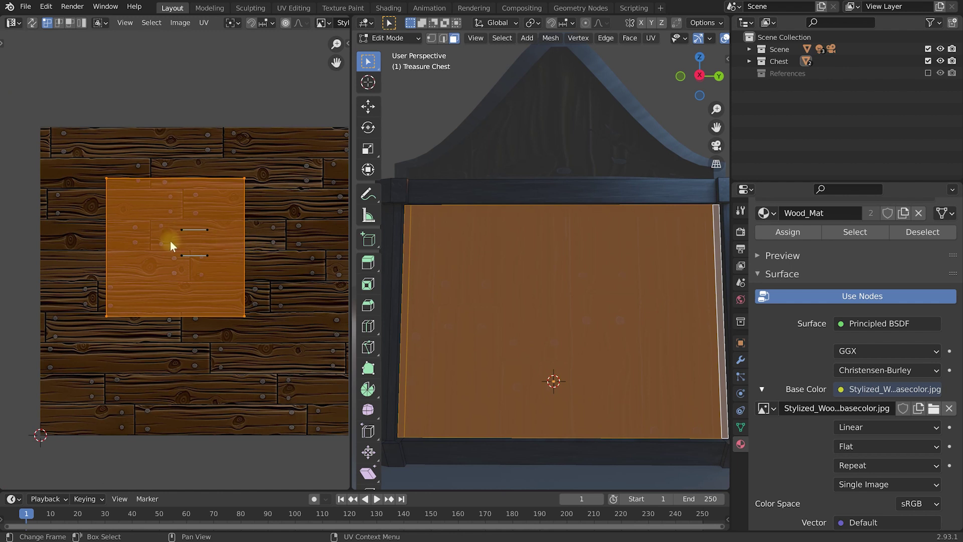
scroll(550, 293, "down", 4)
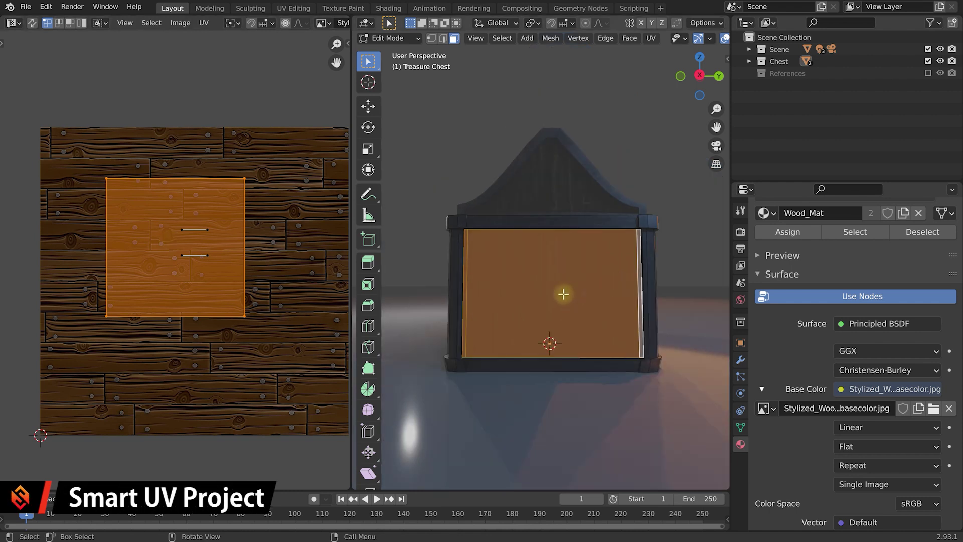
middle_click_drag(546, 288, 581, 298)
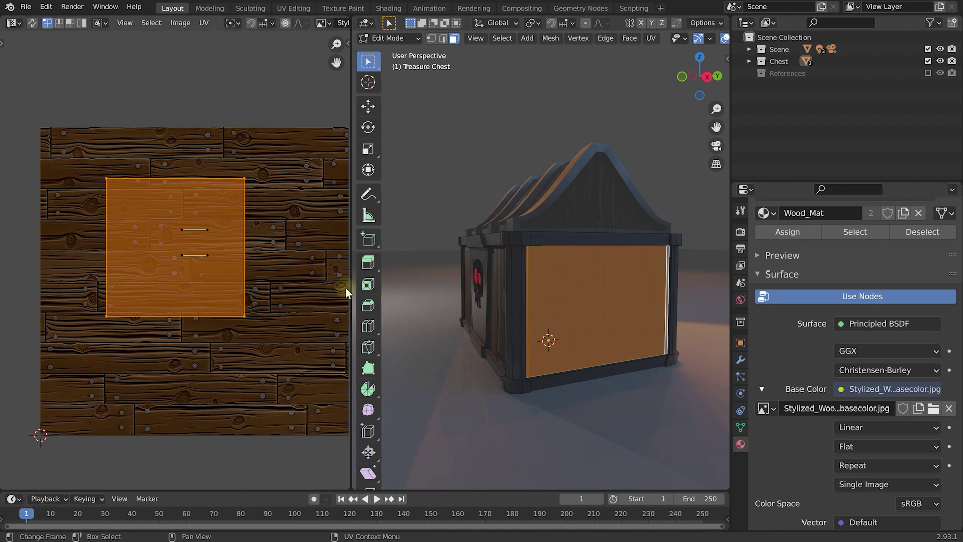
middle_click_drag(589, 294, 583, 294)
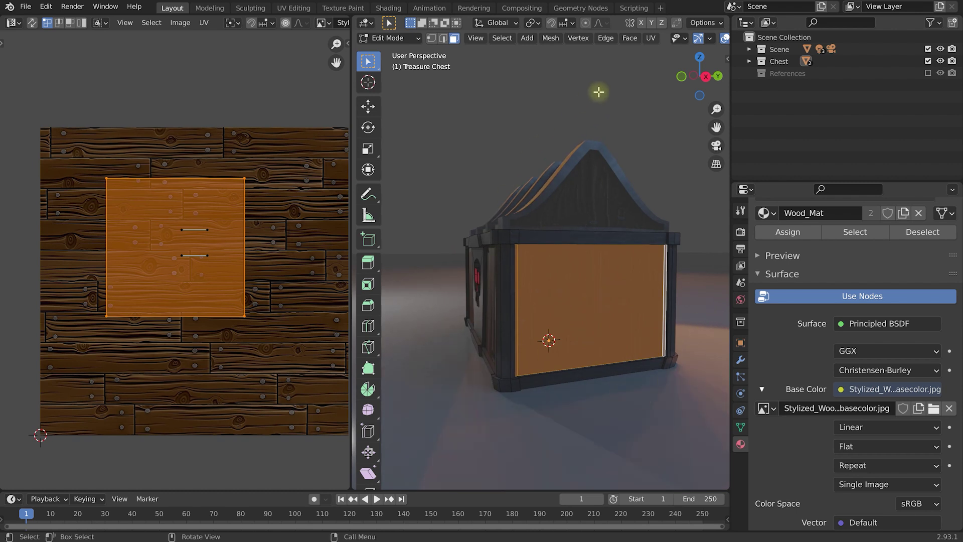
left_click(652, 39)
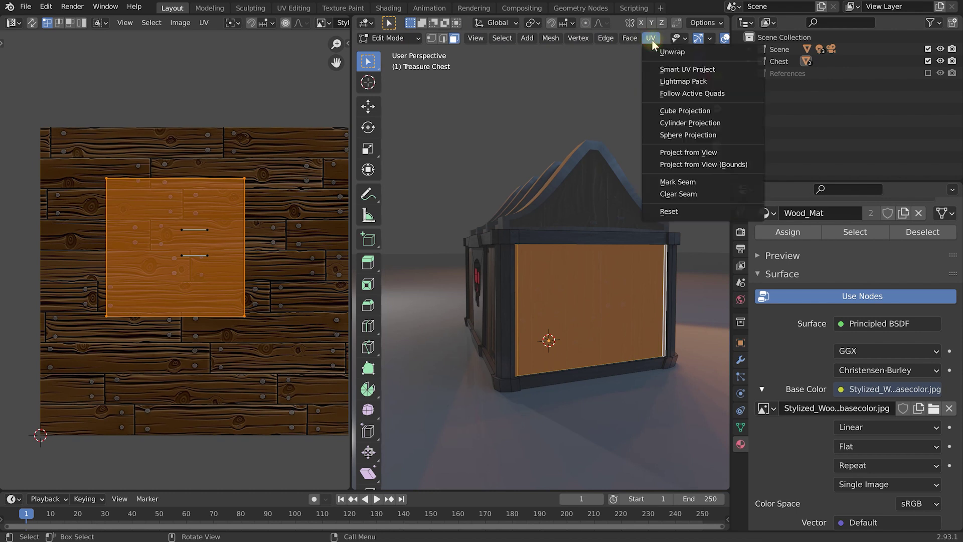
left_click(727, 68)
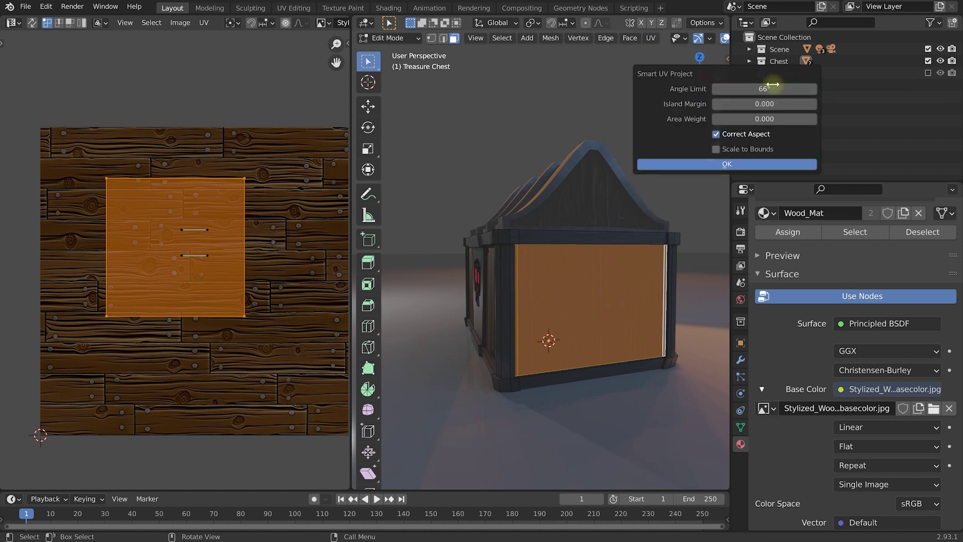
left_click(743, 164)
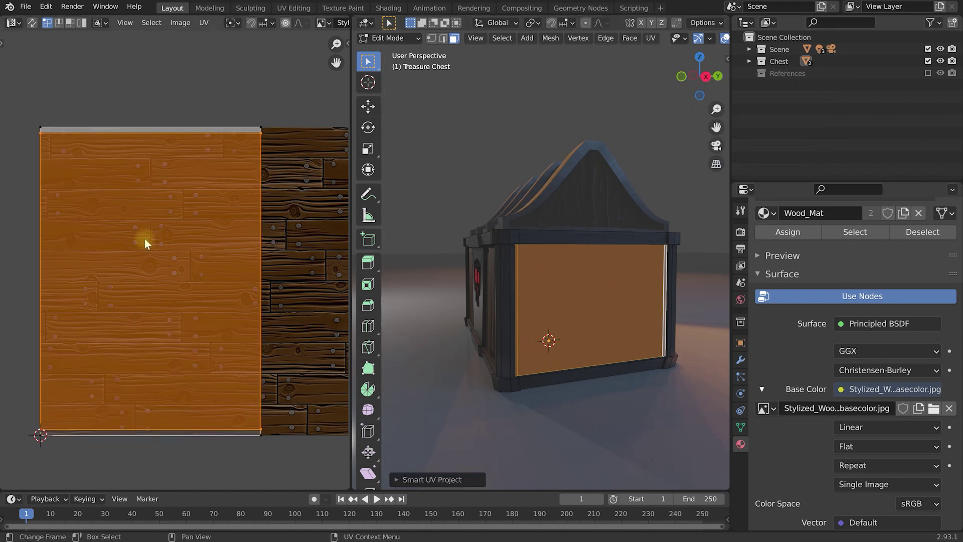
Deselect the unwrapped UVs and set the UV Editor to face selection mode
left_click(138, 83)
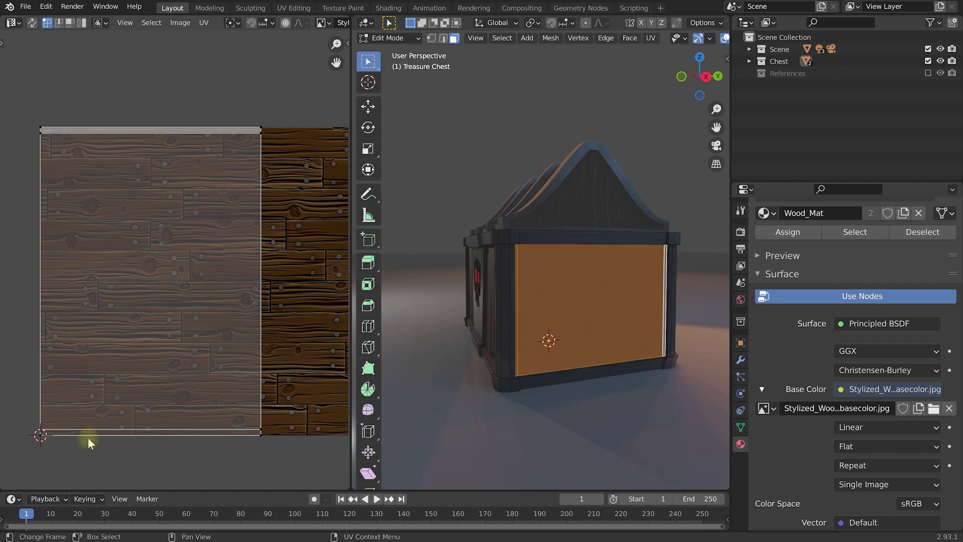
mouse_move(612, 286)
middle_mouse_down()
mouse_move(589, 288)
mouse_move(604, 288)
middle_mouse_up()
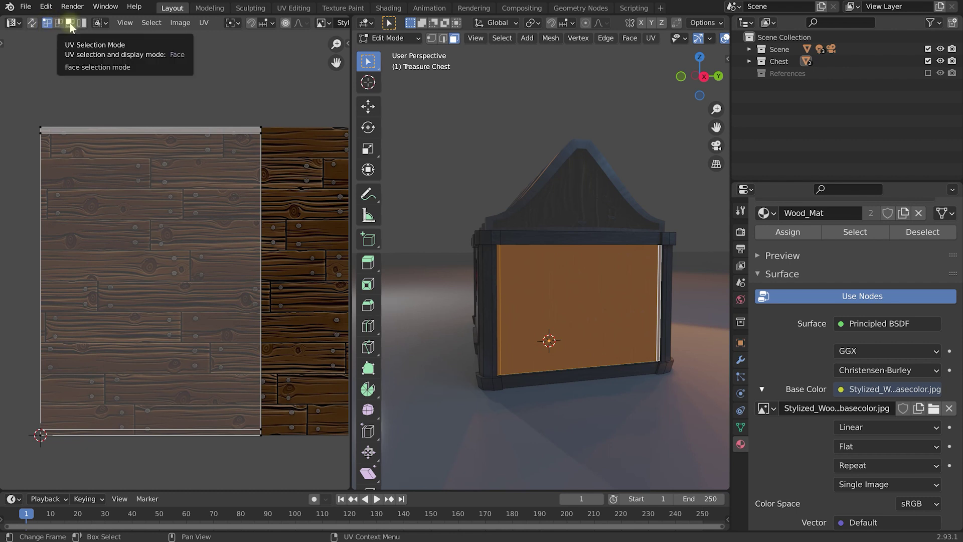
key("1")
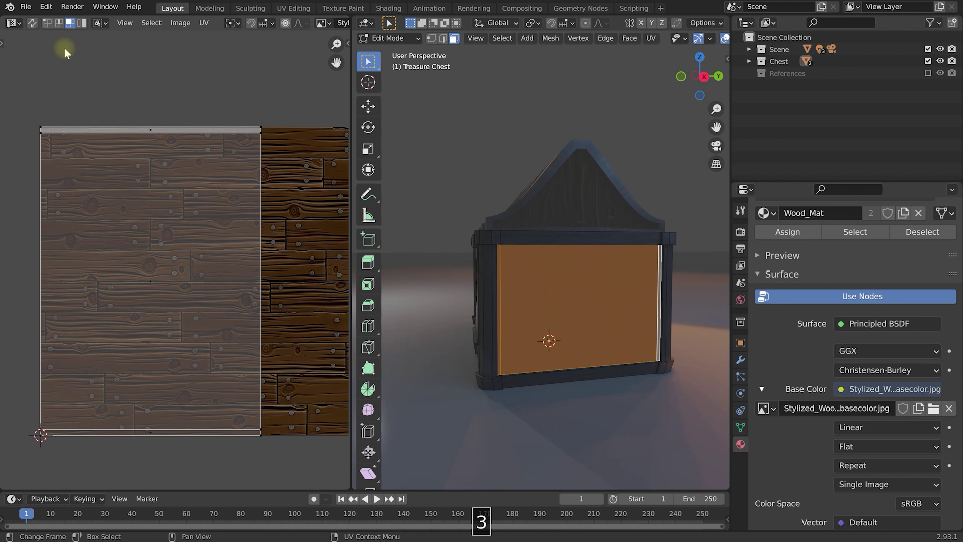
left_click(51, 24)
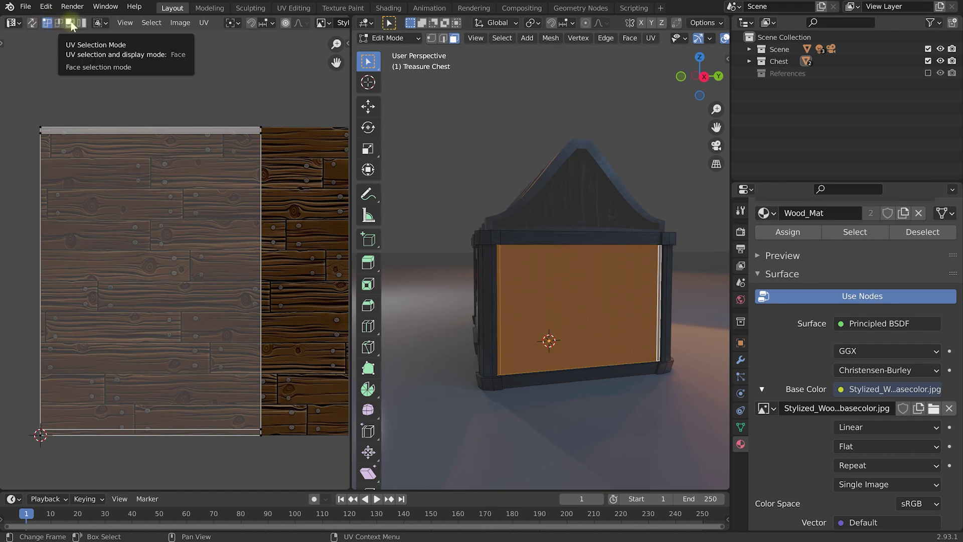
left_click(70, 23)
Try moving the thin strip face above the large panel in the UV layout, and compare it with the chest's side
left_click(132, 129)
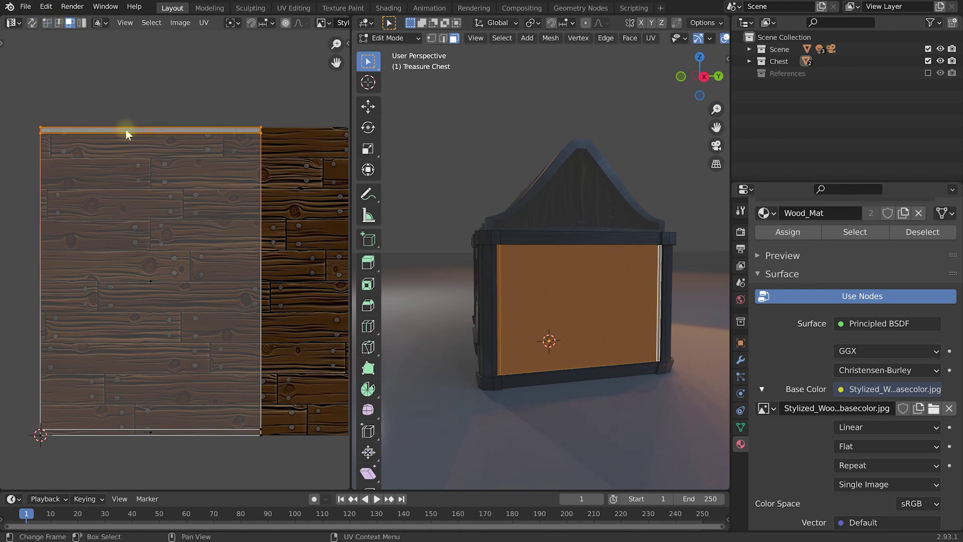
key("g")
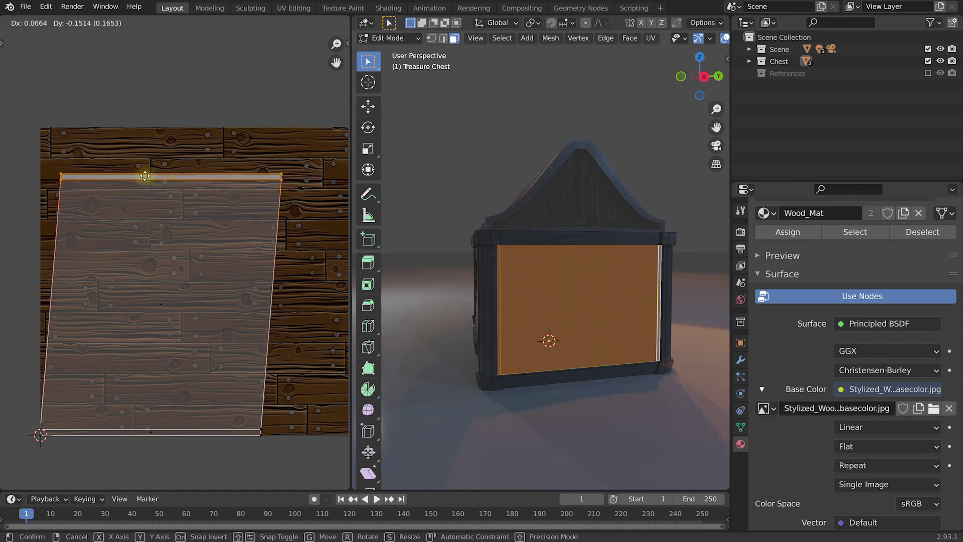
right_click(203, 214)
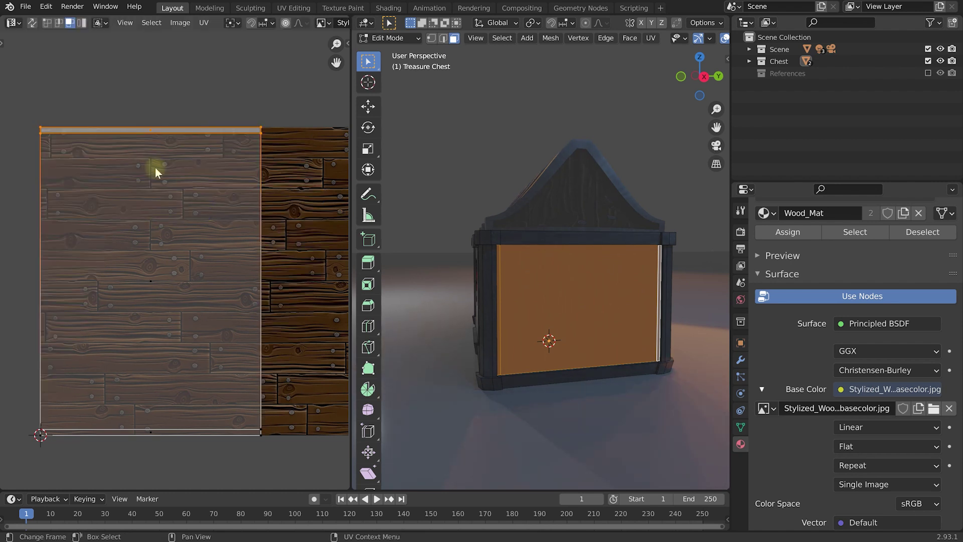
middle_click_drag(576, 284, 533, 271)
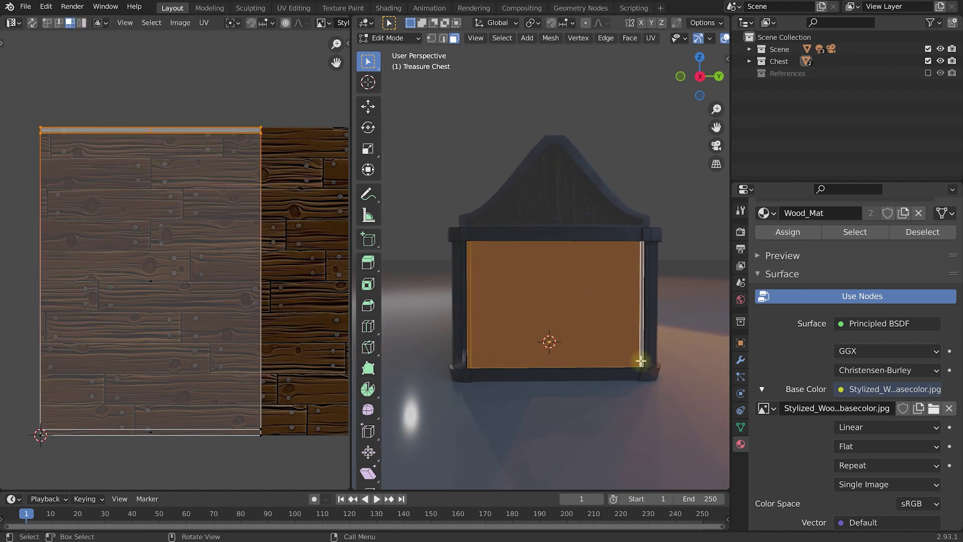
Select all the unwrapped UV faces, scale them to about 0.61 and move them closer to the centre of the plank texture
left_click_drag(17, 98, 292, 468)
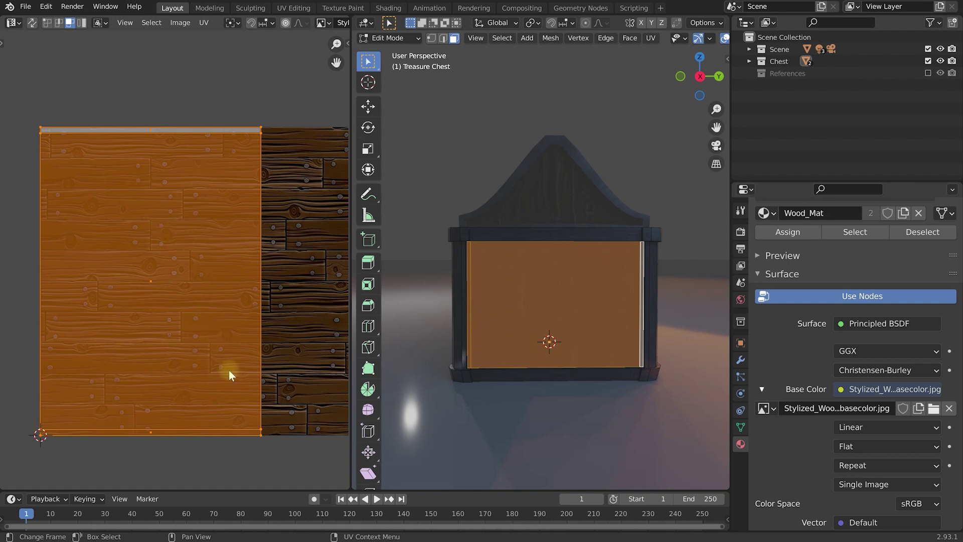
key("s")
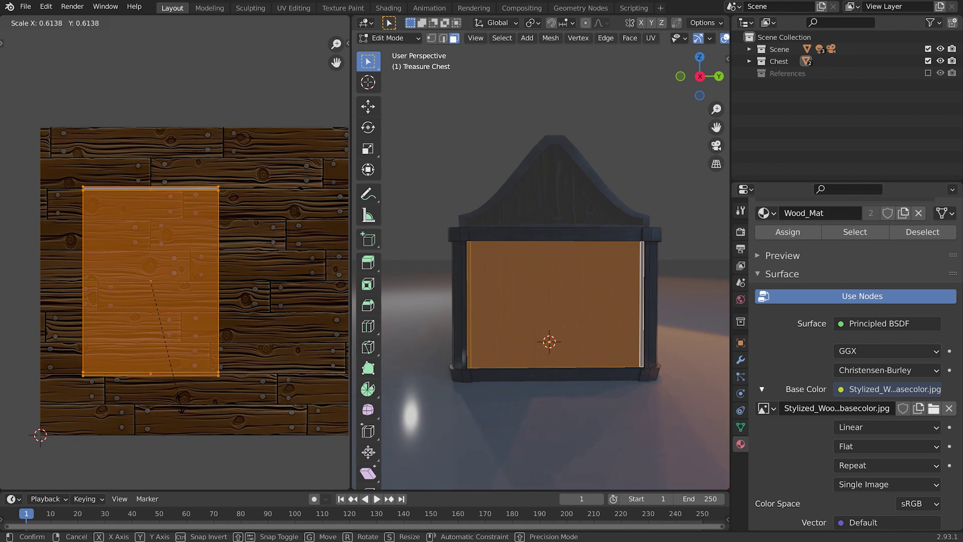
left_click(182, 399)
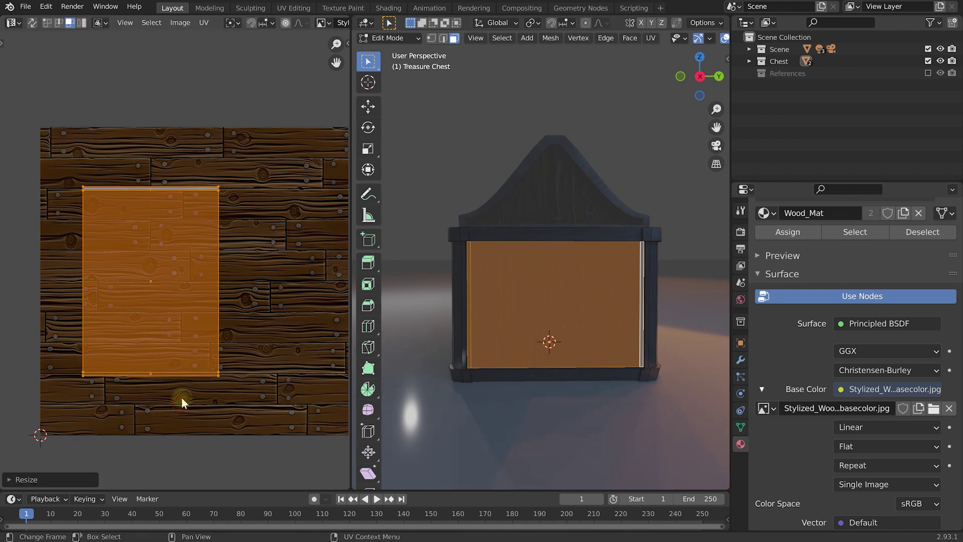
key("g")
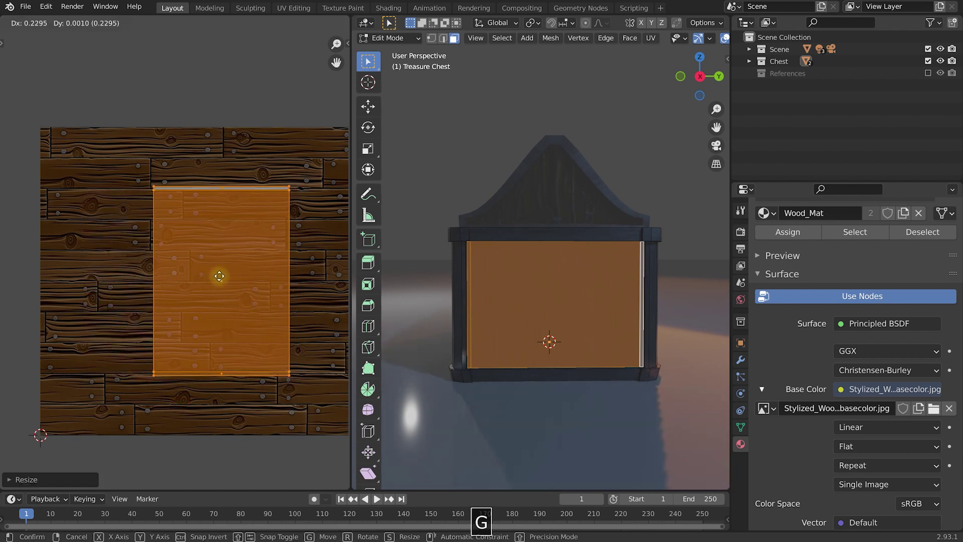
left_click(242, 253)
key("g")
left_click(208, 251)
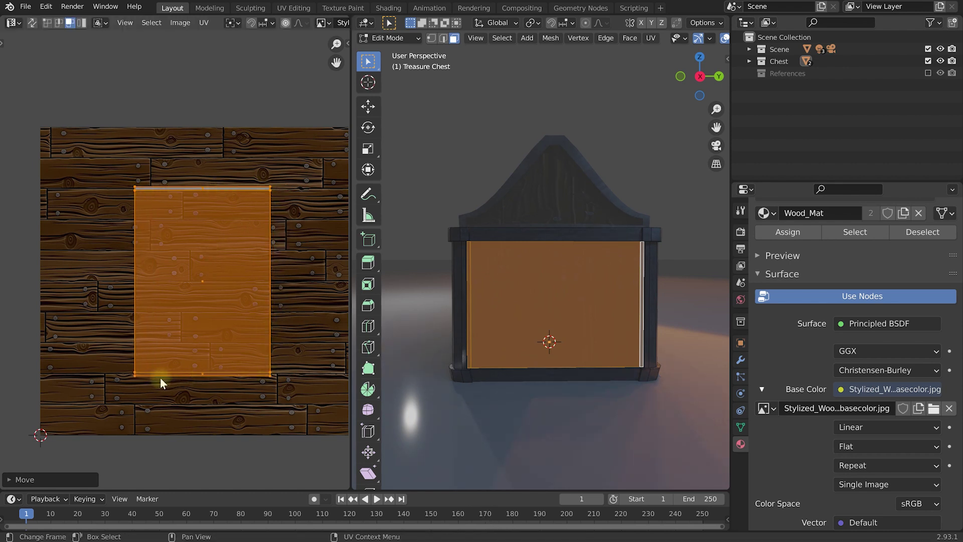
scroll(225, 301, "up", 2)
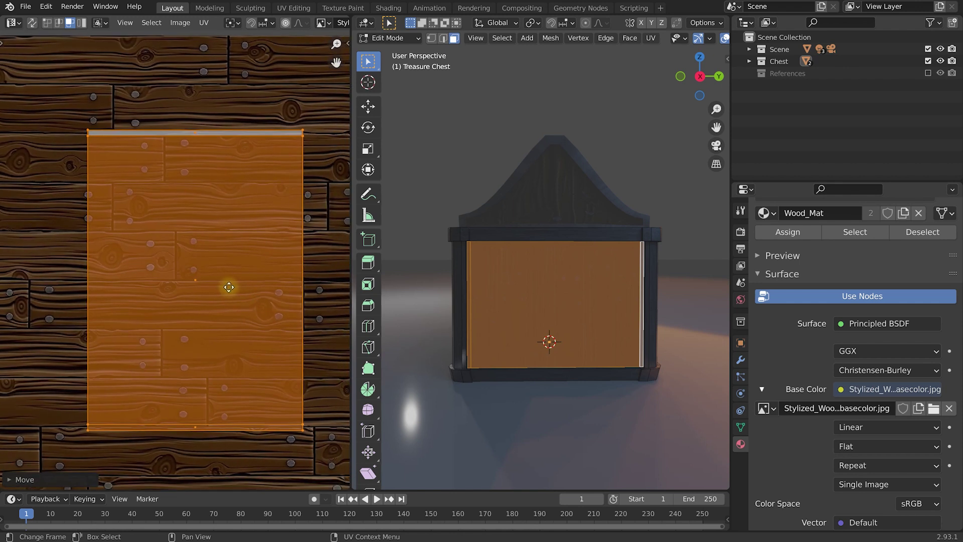
Replace the current selection with the chest's two front wood panels and the thin wood strip at the front panel's outer edge
left_click(688, 207)
middle_click_drag(548, 314, 529, 284)
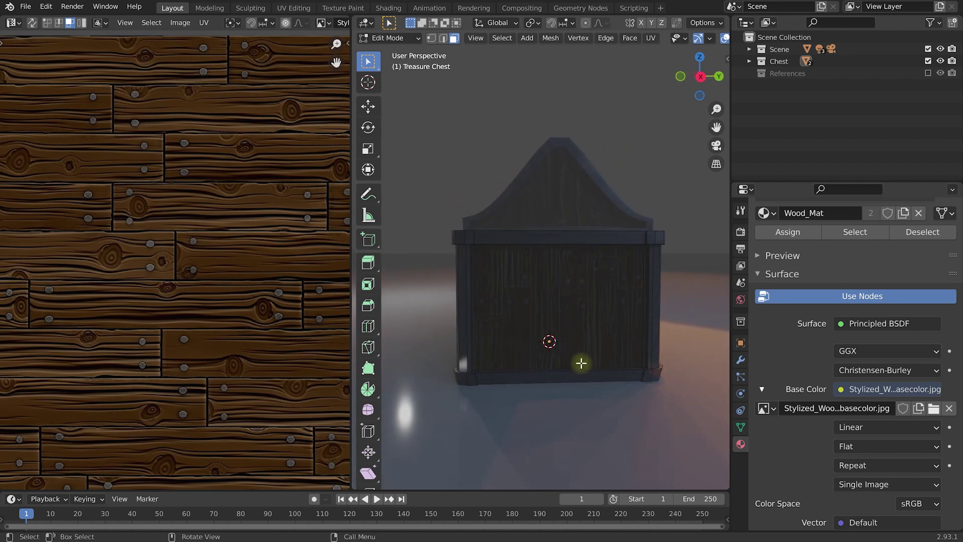
middle_click_drag(515, 309, 592, 314)
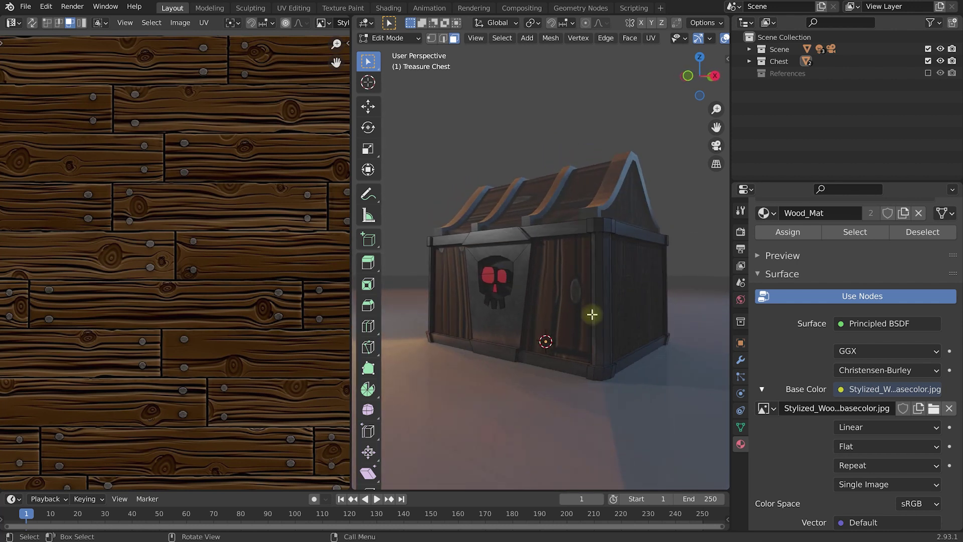
left_click(563, 295)
middle_click_drag(563, 295, 672, 282)
scroll(425, 295, "up", 1)
left_click(427, 294, "shift")
middle_click_drag(430, 295, 497, 296, "shift")
left_click(479, 290, "shift")
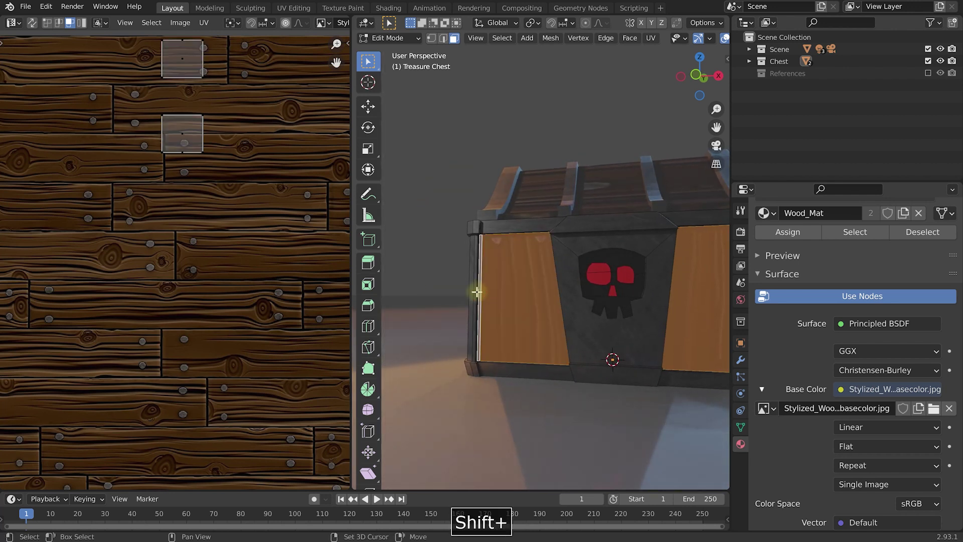
Add one wooden end panel and the remaining thin strips bordering the wood panels to the face selection
middle_click_drag(485, 263, 628, 265)
left_click(588, 282, "shift")
left_click(596, 280, "shift")
left_click(422, 276, "shift")
middle_click_drag(423, 276, 544, 286)
left_click(543, 295, "shift")
middle_click_drag(484, 303, 665, 279)
left_click(584, 277, "shift")
Unwrap the selected front and end wood faces with Smart UV Project
middle_click_drag(585, 278, 556, 284)
middle_click_drag(664, 277, 436, 305)
scroll(554, 284, "down", 4)
middle_click_drag(495, 285, 606, 286, "shift")
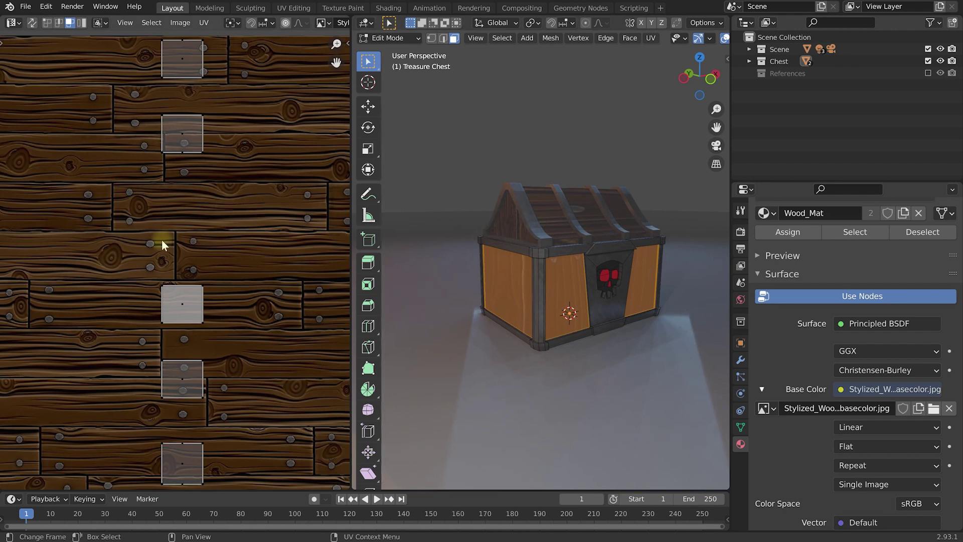
scroll(171, 242, "down", 3)
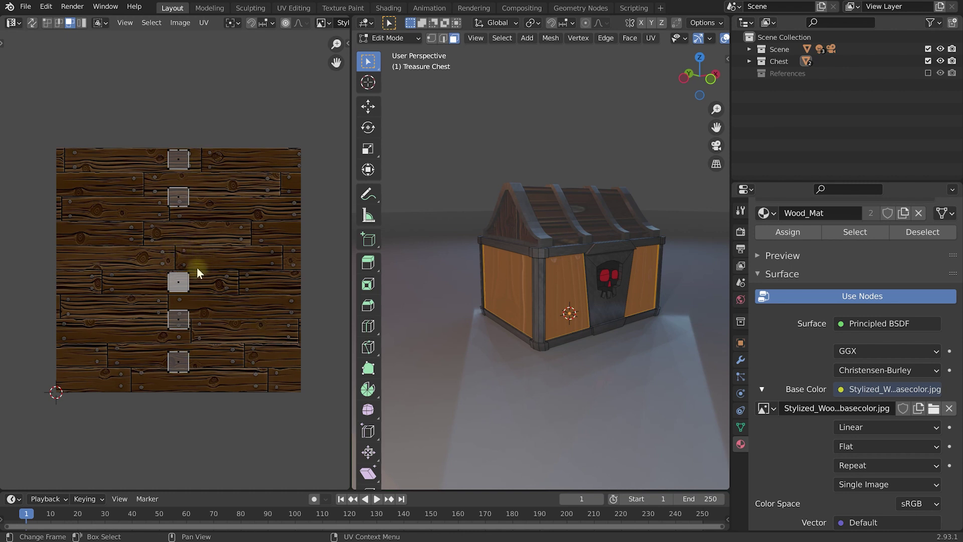
mouse_move(511, 266)
middle_mouse_down()
mouse_move(561, 266)
mouse_move(514, 264)
middle_mouse_up()
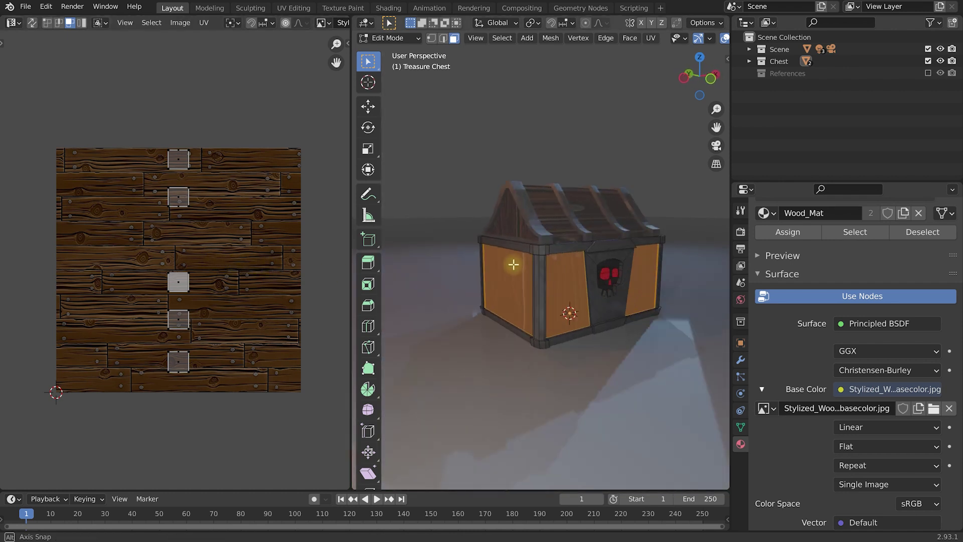
left_click(652, 40)
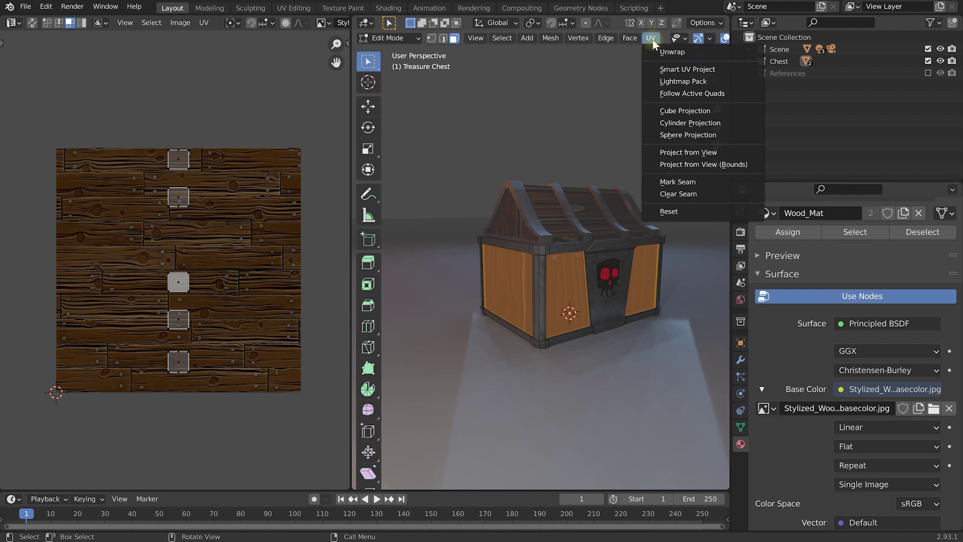
left_click(716, 71)
left_click(682, 163)
Add the opposite wooden end panel and the two thin strips on its sides to the face selection
middle_click_drag(514, 281, 535, 260)
scroll(617, 264, "up", 1)
middle_click_drag(621, 266, 501, 257)
middle_click_drag(436, 271, 584, 274)
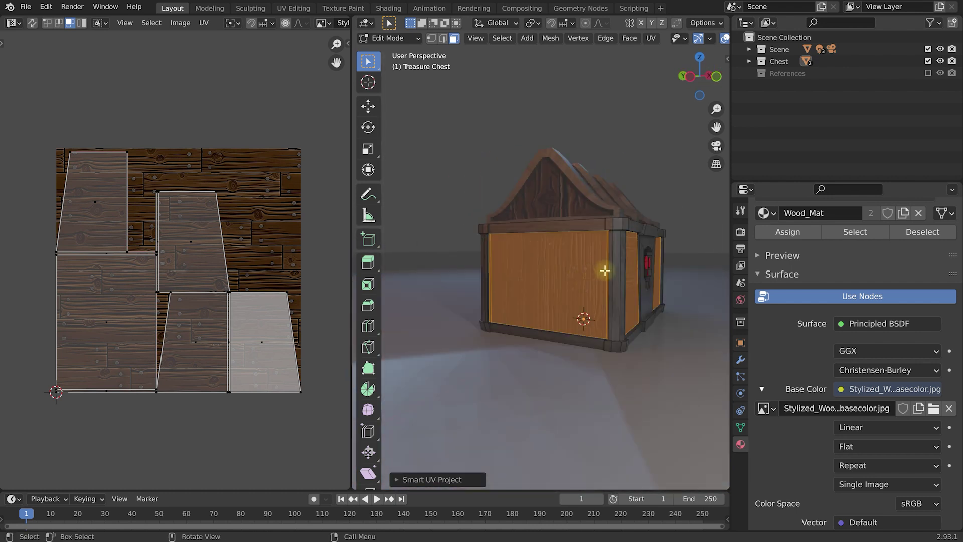
middle_click_drag(672, 267, 456, 260)
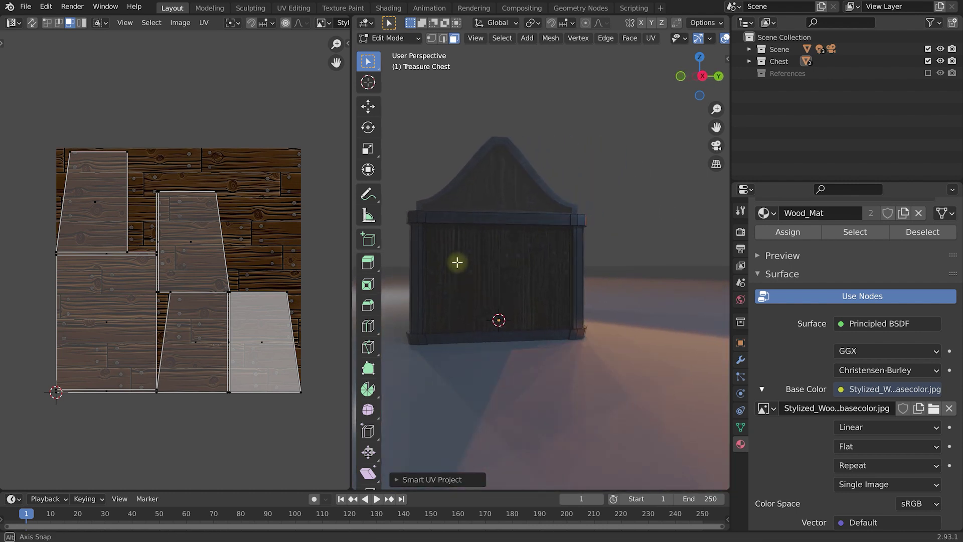
left_click(424, 255, "shift")
left_click(531, 257, "shift")
left_click(570, 258, "shift")
middle_click_drag(601, 270, 584, 210)
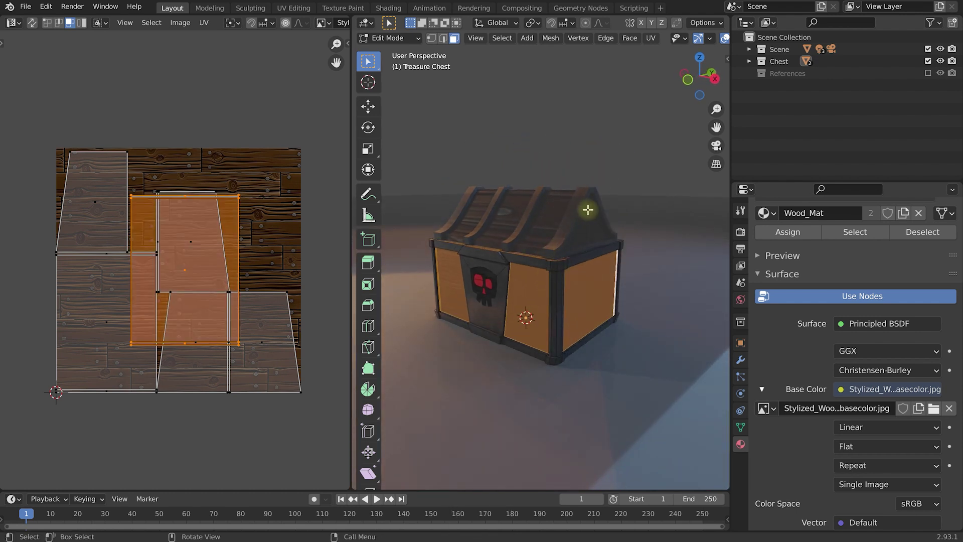
Unwrap all the selected wood faces with Smart UV Project, using a 66° angle limit and an island margin of 0.000
left_click(650, 37)
left_click(670, 70)
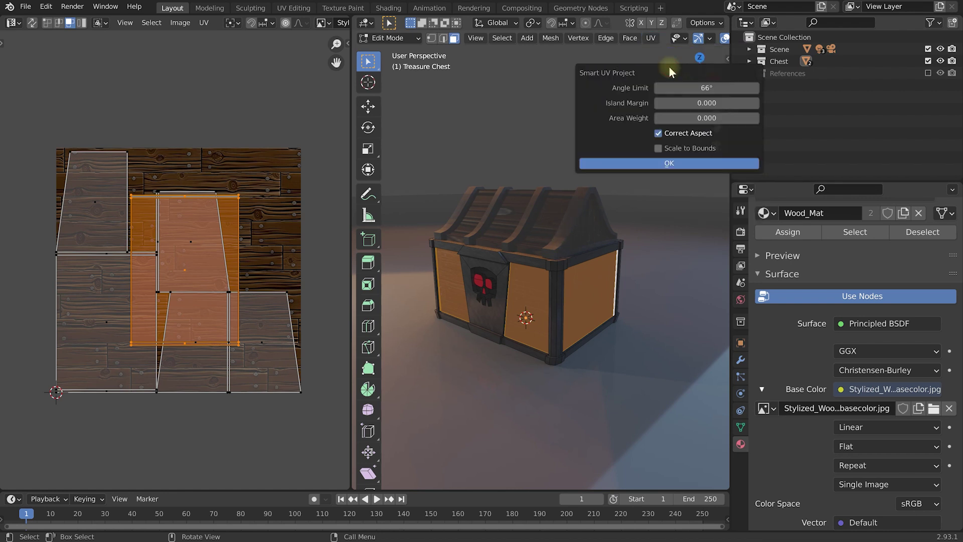
left_click(662, 166)
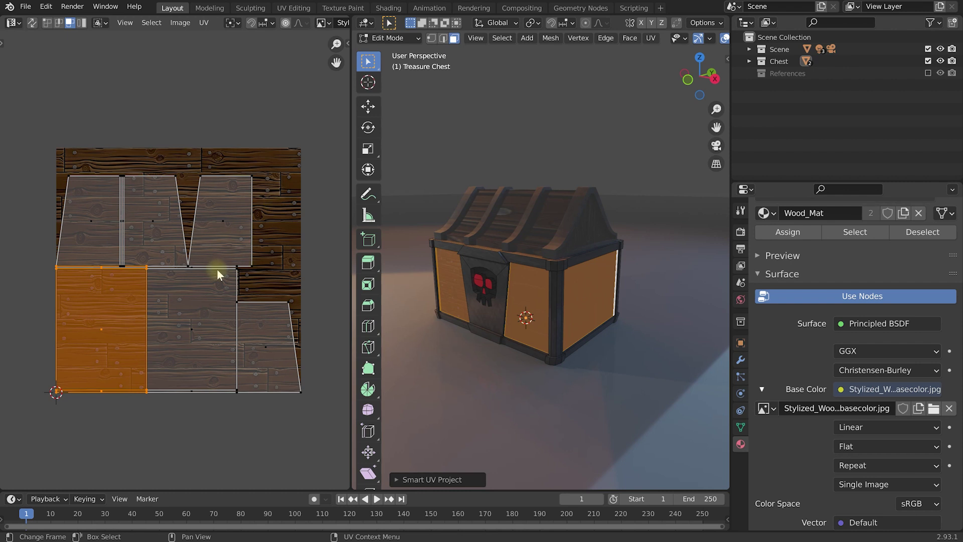
middle_click_drag(561, 300, 503, 277)
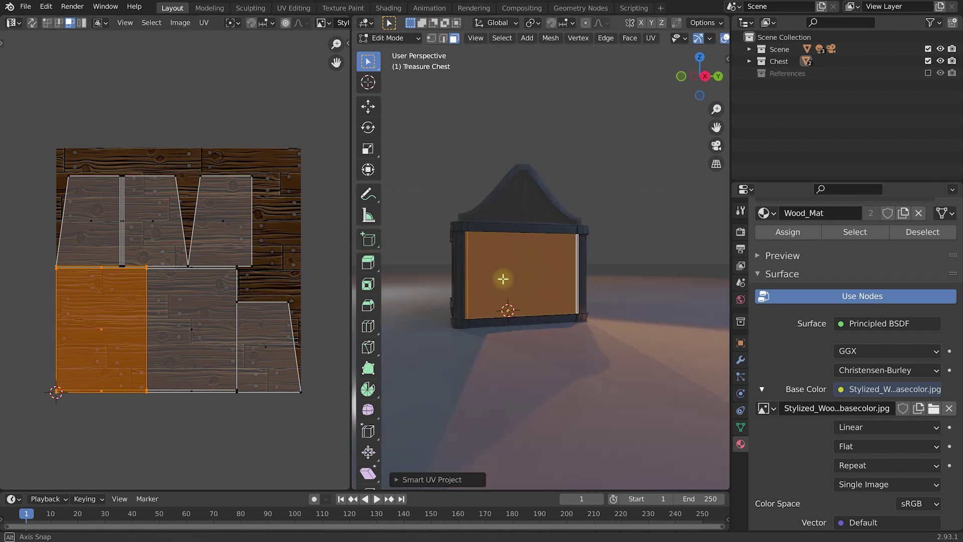
middle_click_drag(435, 276, 546, 272)
Select only the chest's front wood panels and the thin strips along their edges
left_click(568, 133)
left_click(432, 262)
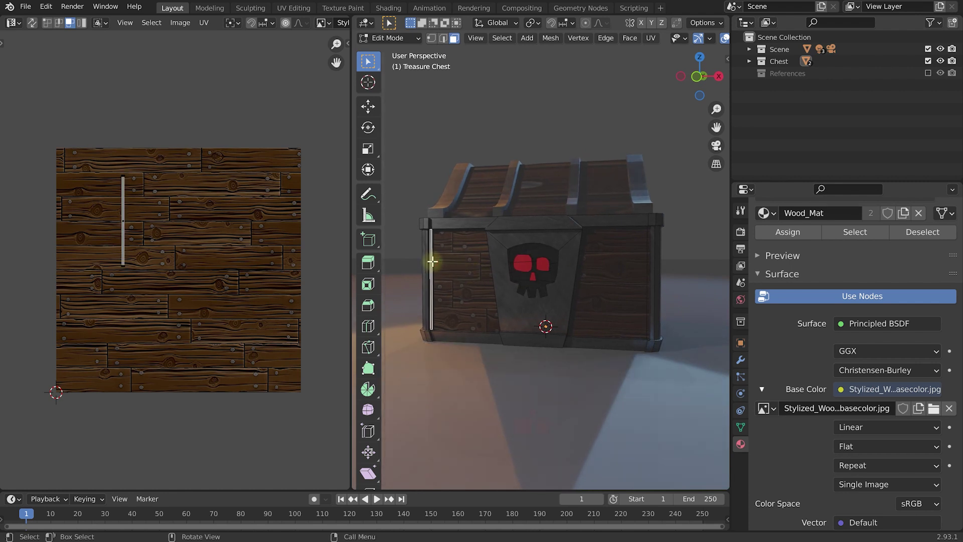
left_click(448, 261, "shift")
left_click(609, 281, "shift")
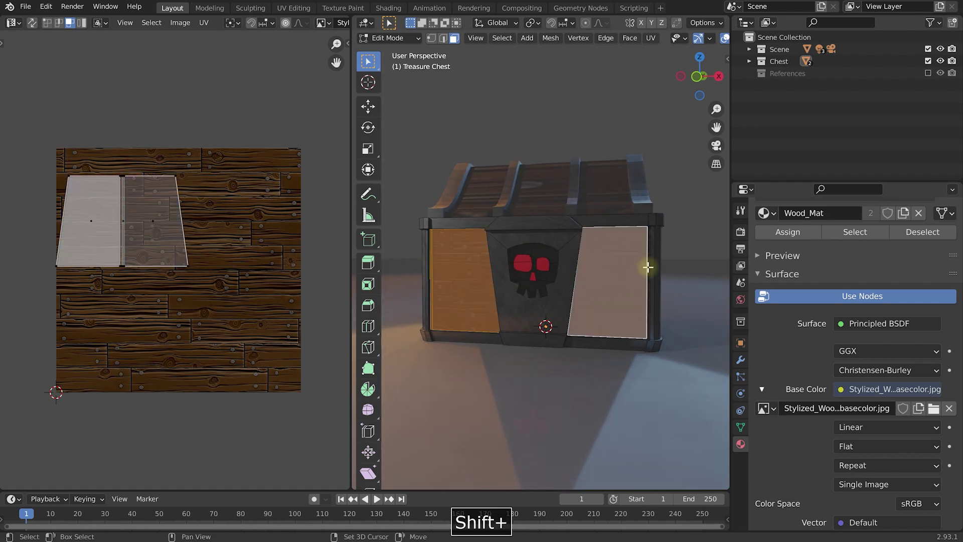
middle_click_drag(641, 251, 606, 282)
left_click(587, 285, "shift")
left_click(491, 286, "shift")
middle_click_drag(431, 284, 650, 283)
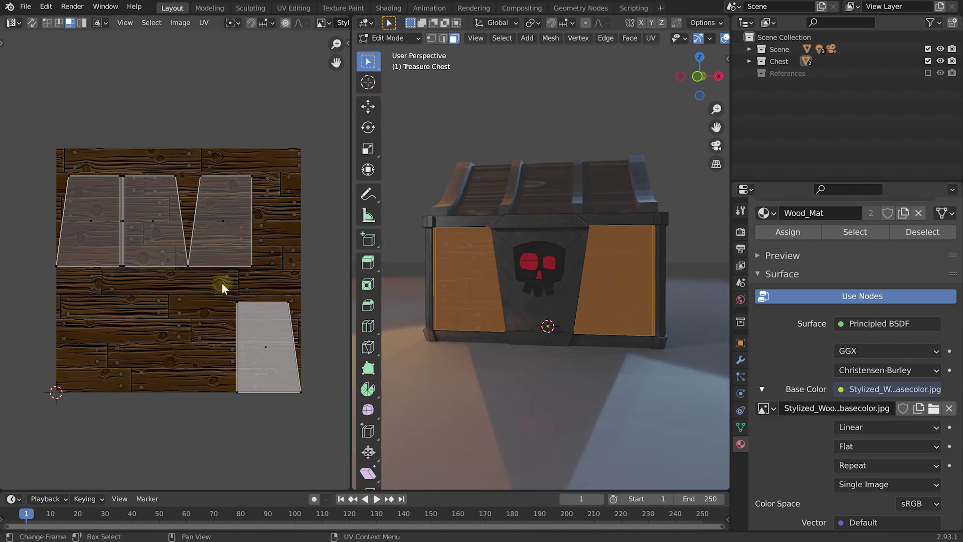
Select the front panels' UV islands and rotate them by 90°
mouse_move(207, 285)
middle_mouse_down()
mouse_move(224, 277)
mouse_move(225, 292)
mouse_move(212, 270)
middle_mouse_up()
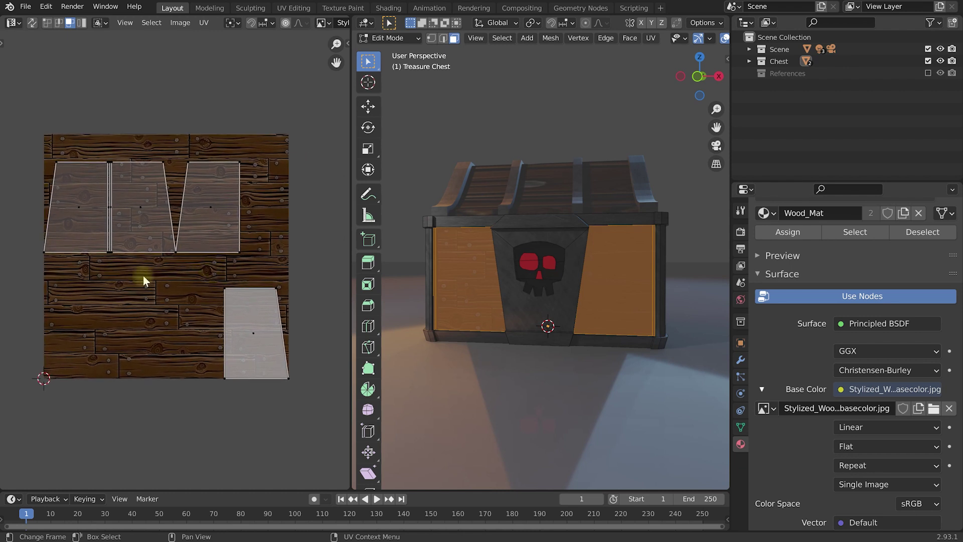
left_click_drag(26, 118, 215, 330)
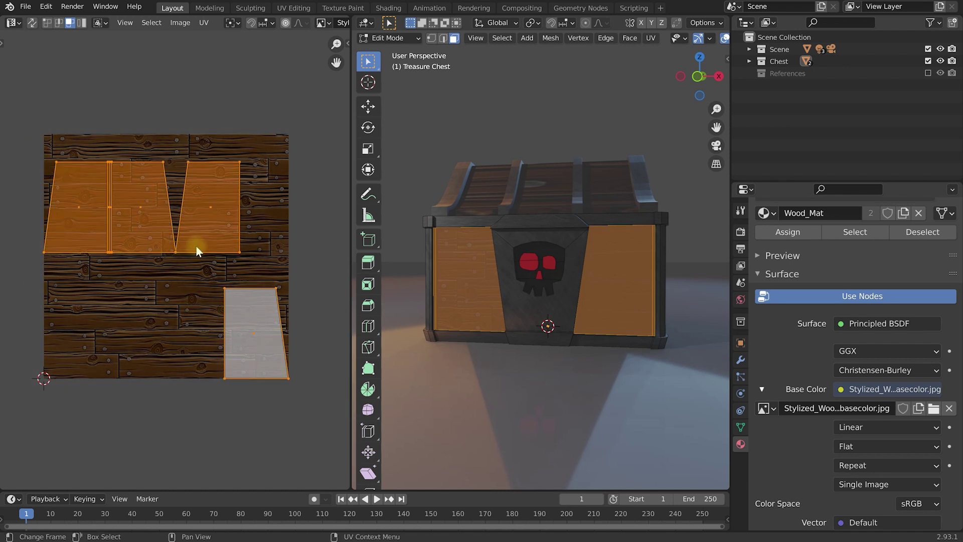
key("r")
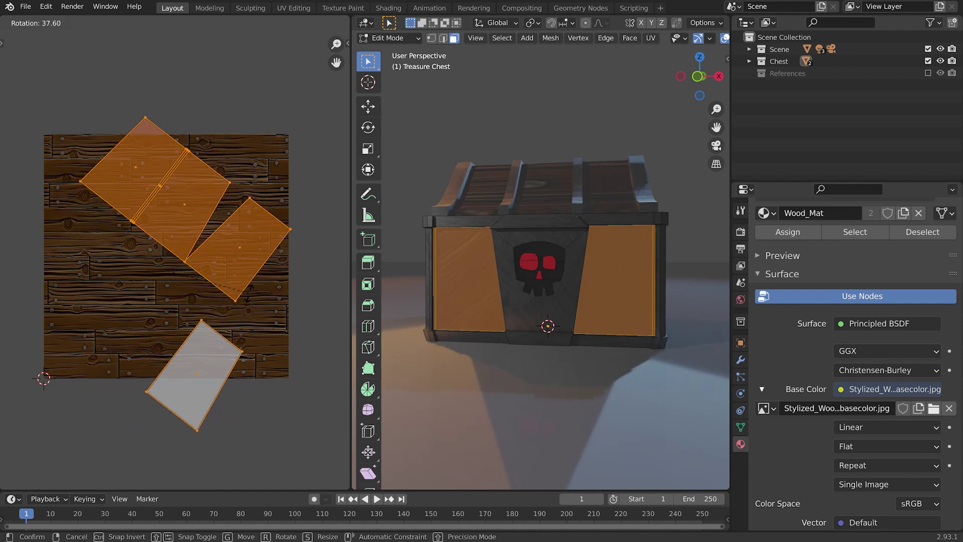
key("9")
key("0")
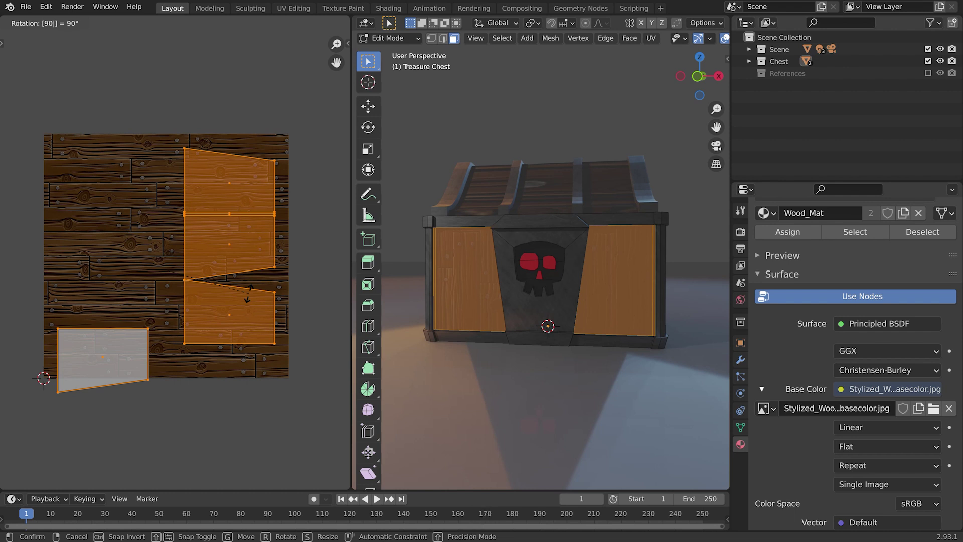
left_click(246, 301)
Move the rotated UV islands over the plank texture, keeping the main group near the texture's right edge
key("g")
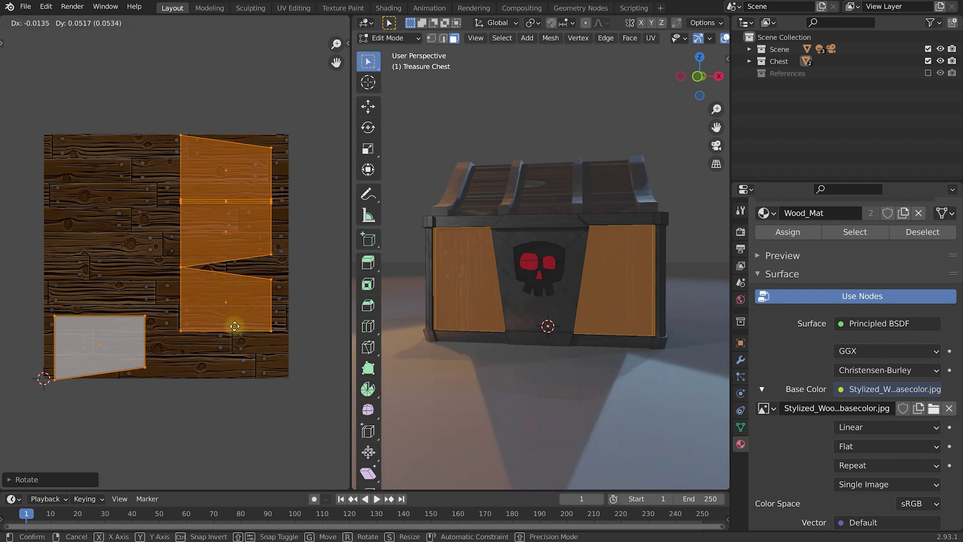
left_click(243, 324)
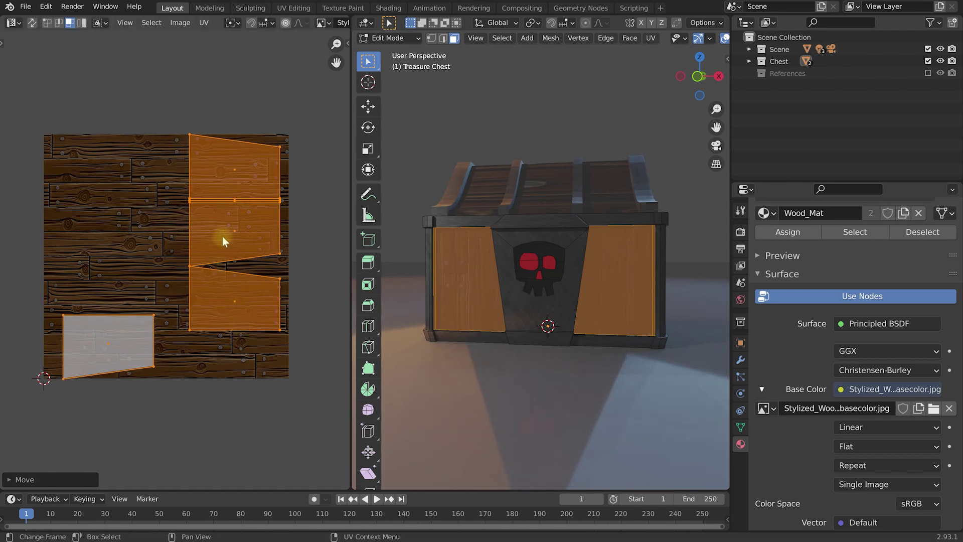
key("g")
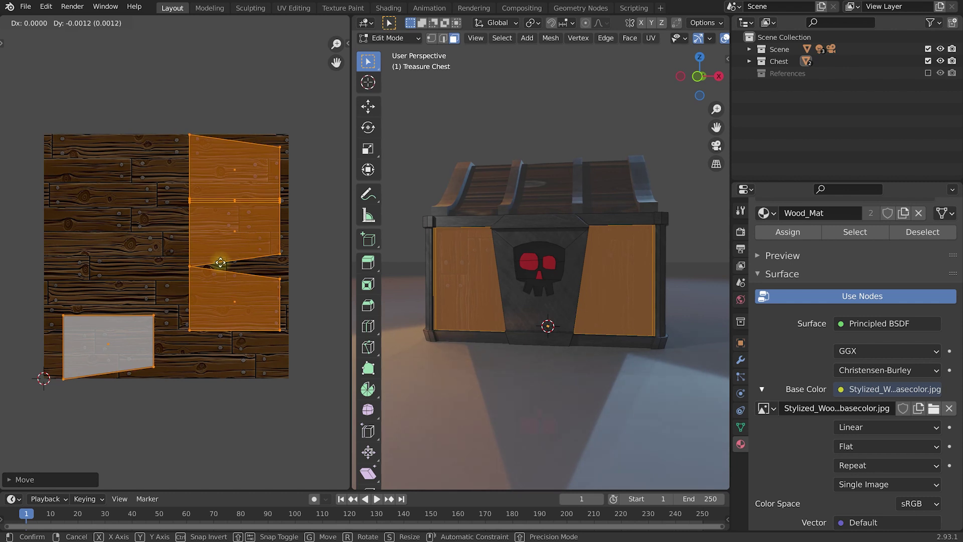
left_click(220, 263)
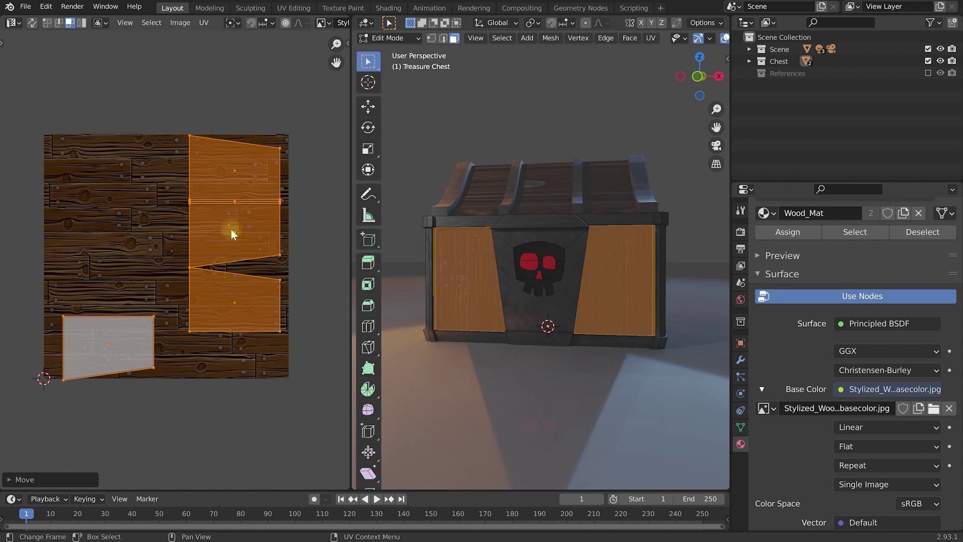
Deselect the faces, leave Edit Mode and examine the plank texture on the chest's front up close
left_click(604, 121)
middle_click_drag(635, 211, 619, 223)
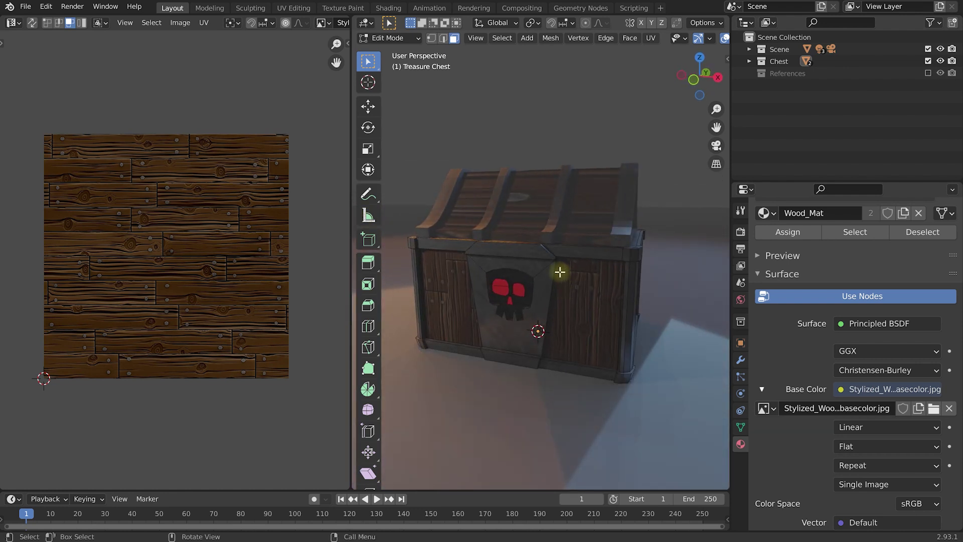
key("Tab")
mouse_move(615, 294)
middle_mouse_down()
mouse_move(615, 277)
mouse_move(553, 291)
mouse_move(606, 309)
middle_mouse_up()
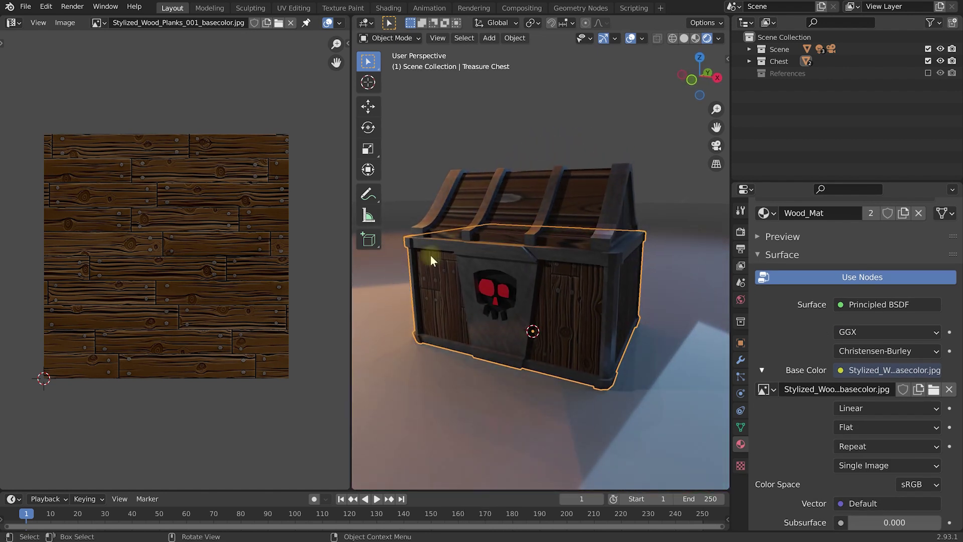
scroll(511, 321, "up", 5)
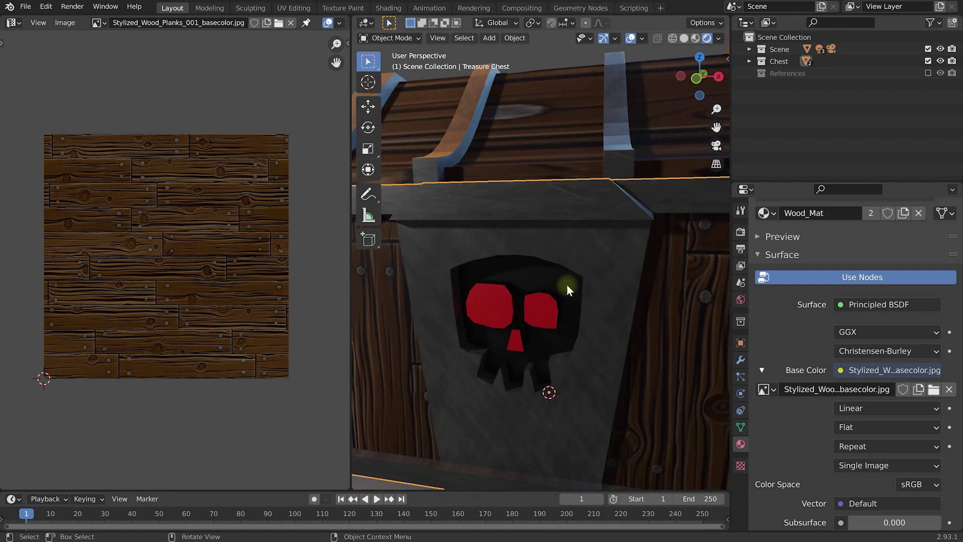
middle_click_drag(462, 434, 470, 422)
middle_click_drag(576, 230, 484, 230)
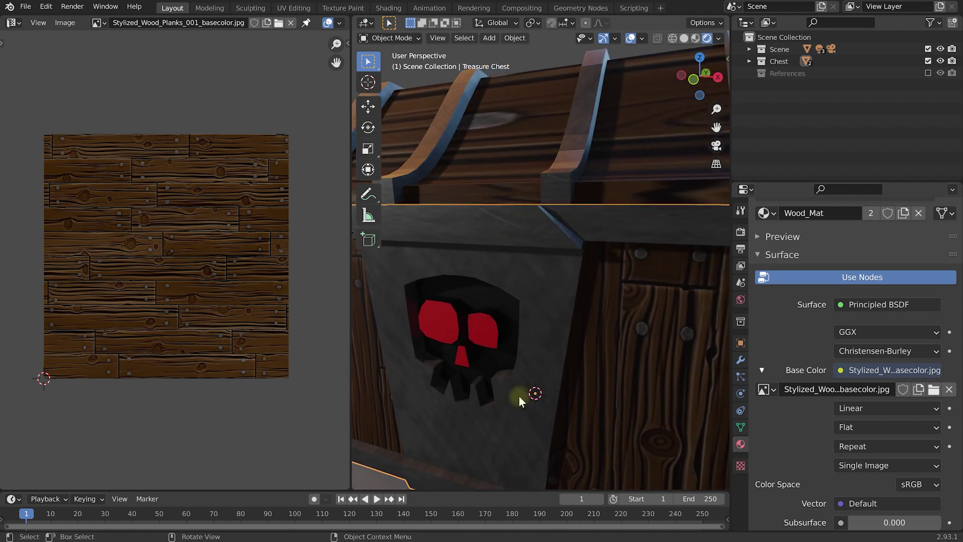
scroll(541, 273, "down", 6)
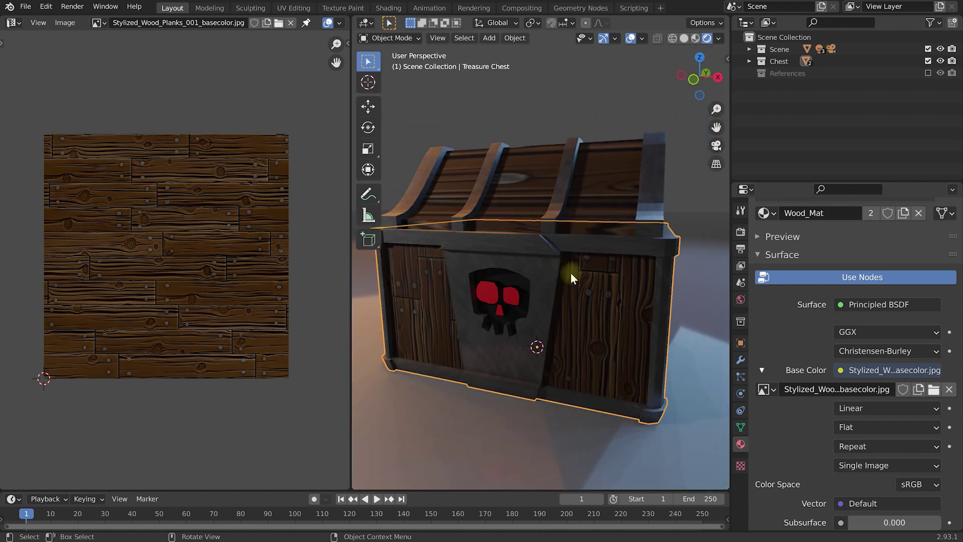
Return to Edit Mode and select the metal face above the skull plate and the plate face around the skull
key("Tab")
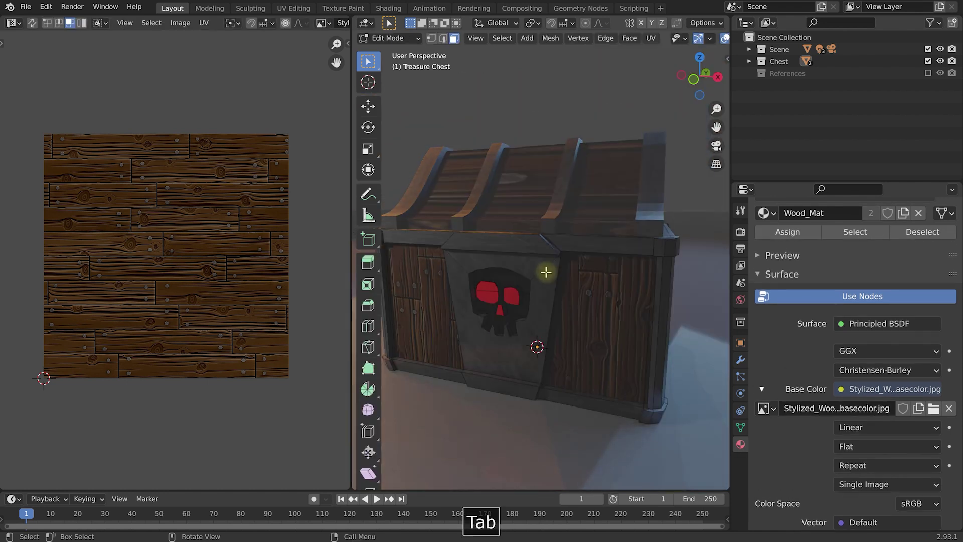
middle_click_drag(546, 272, 585, 260, "shift")
left_click(545, 232)
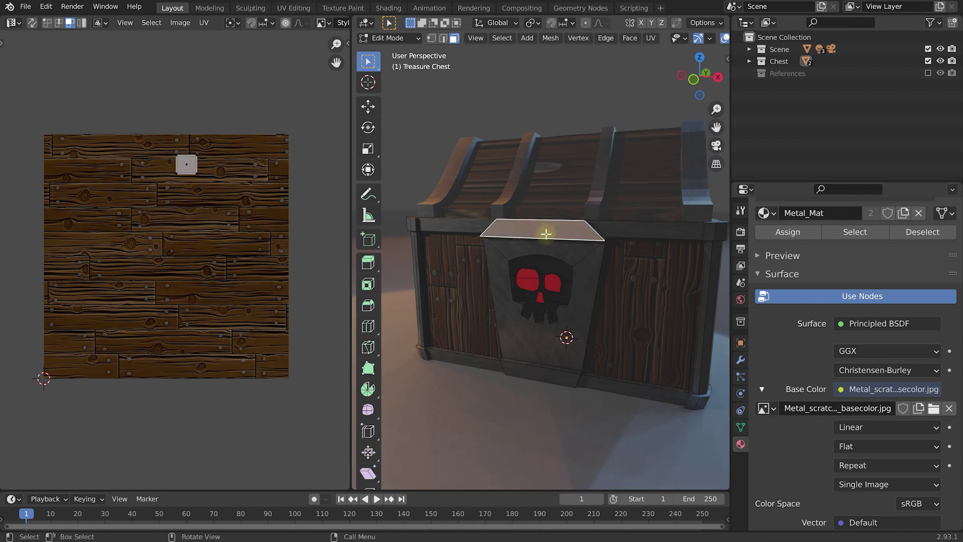
left_click(577, 323, "shift")
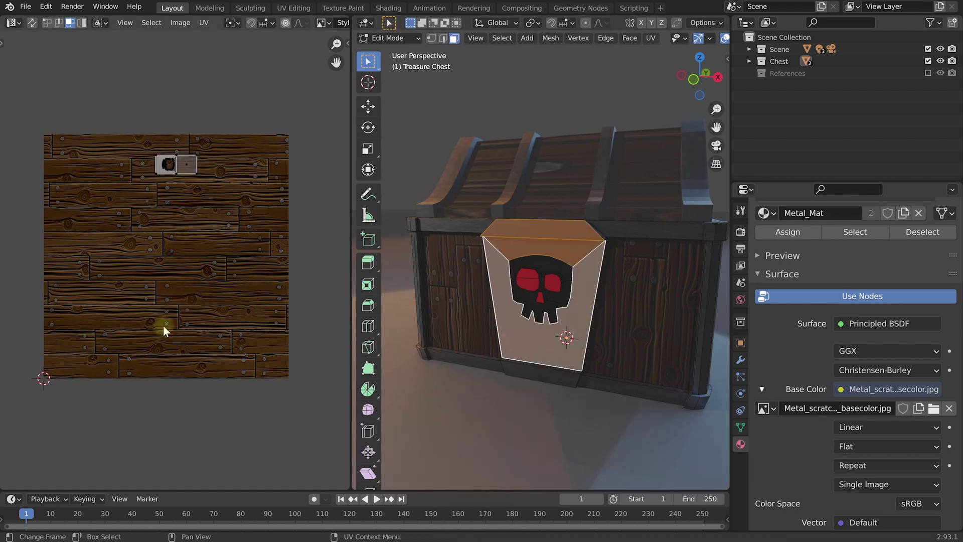
Display the Metal_scratched_008_basecolor.jpg texture behind the UVs in the UV editor
middle_click_drag(156, 242, 170, 241)
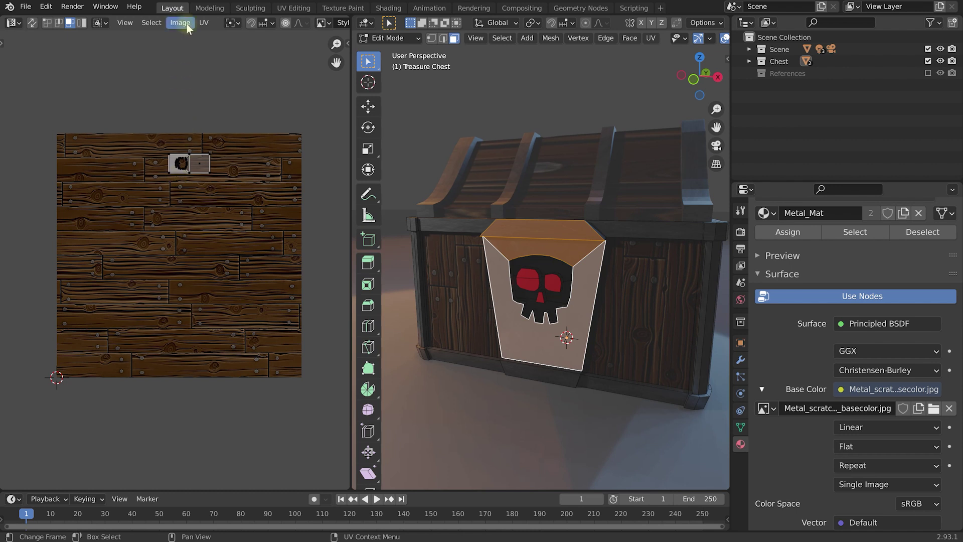
left_click_drag(351, 35, 435, 31)
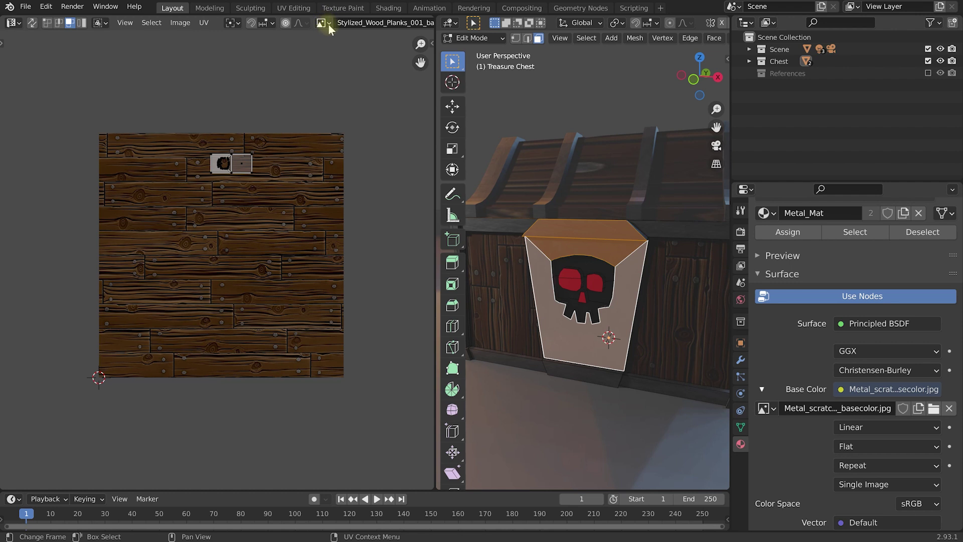
left_click(328, 23)
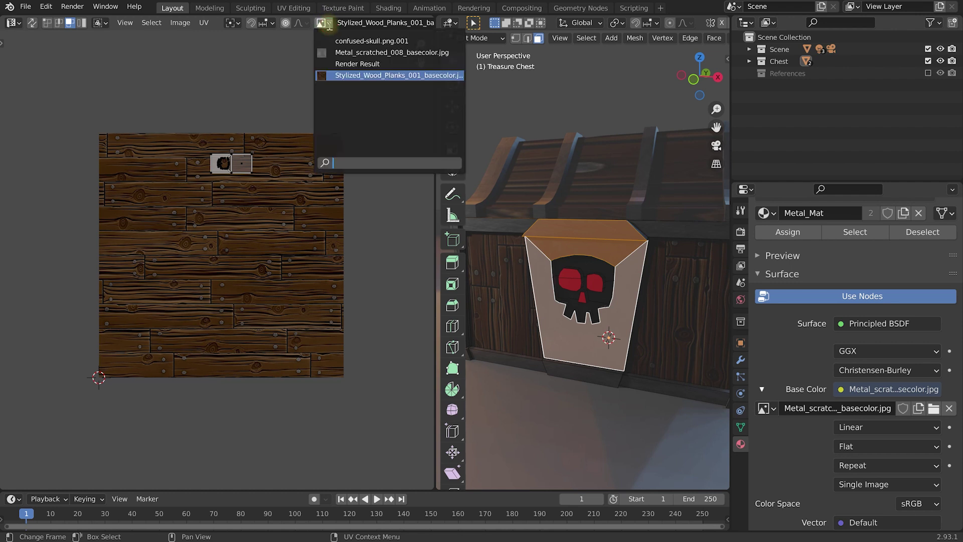
left_click(357, 52)
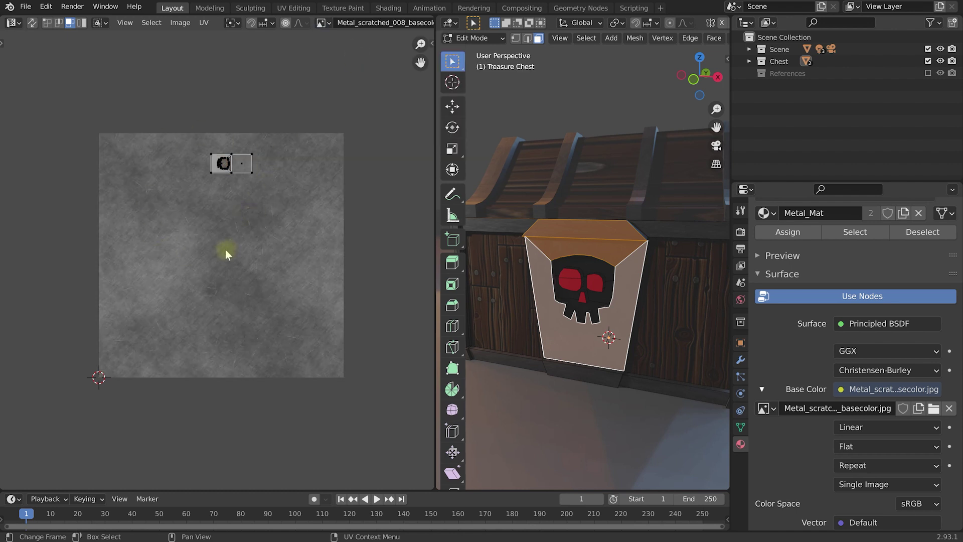
left_click_drag(435, 174, 344, 173)
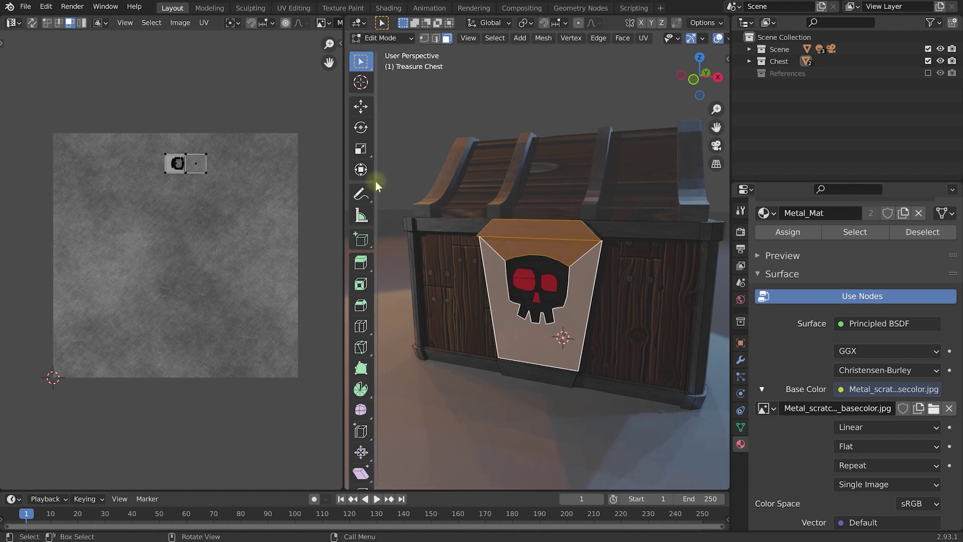
Add the metal faces of the upper rim, front corner post and lower trim to the face selection
left_click(451, 223, "shift")
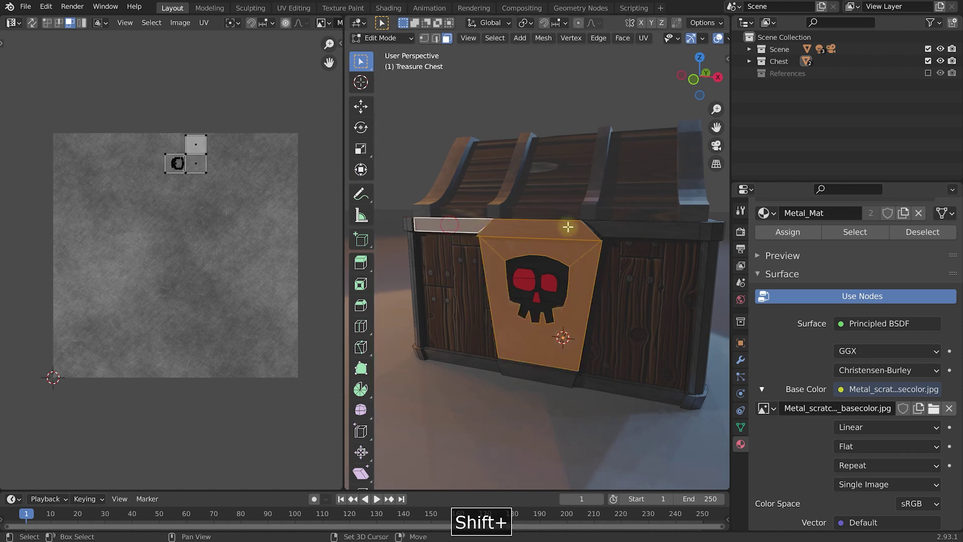
left_click(607, 230, "shift")
left_click(707, 237, "shift")
left_click(717, 233, "shift")
left_click(710, 258, "shift")
left_click(700, 257, "shift")
left_click(697, 405, "shift")
left_click(572, 392, "shift")
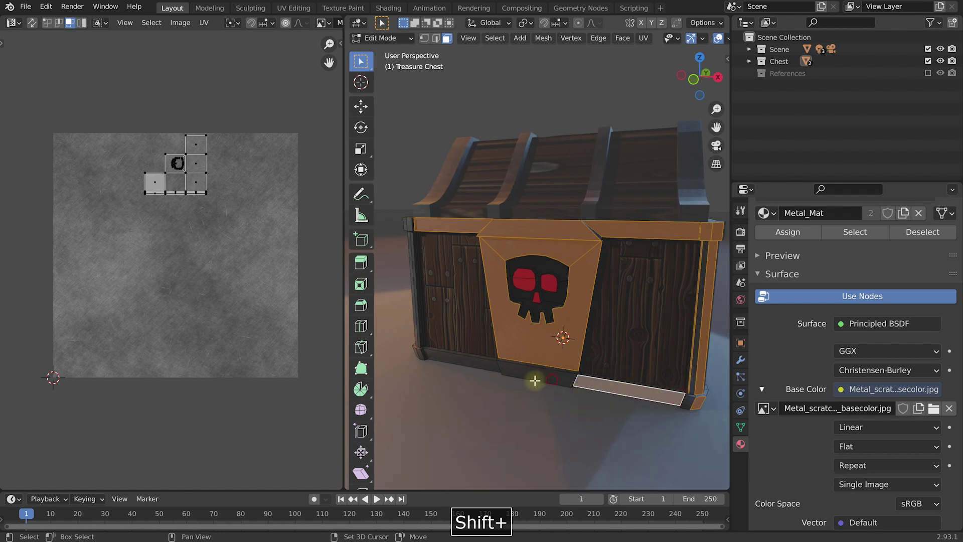
left_click(551, 380, "shift")
middle_click_drag(624, 221, 589, 221)
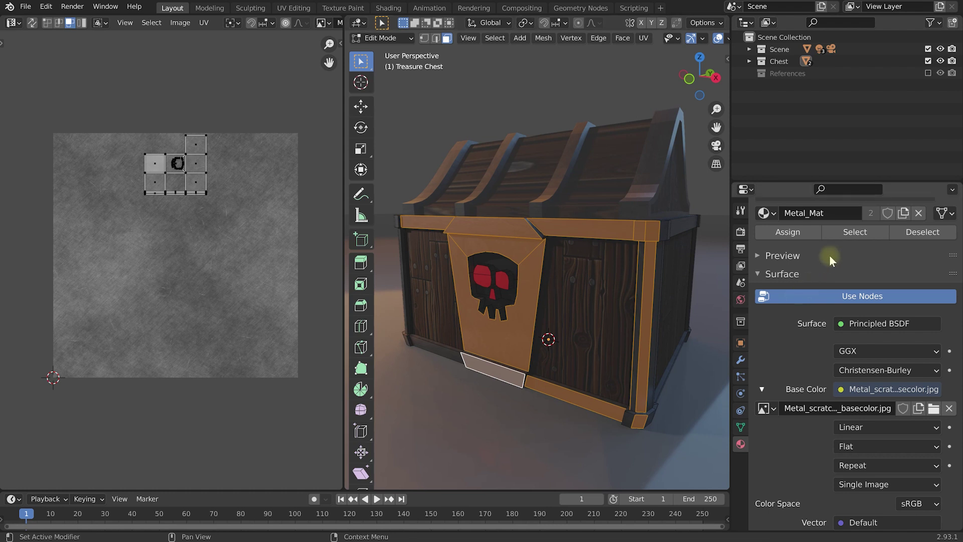
Select all chest faces that use Metal_Mat and unwrap them with Smart UV Project
middle_click_drag(829, 255, 836, 367)
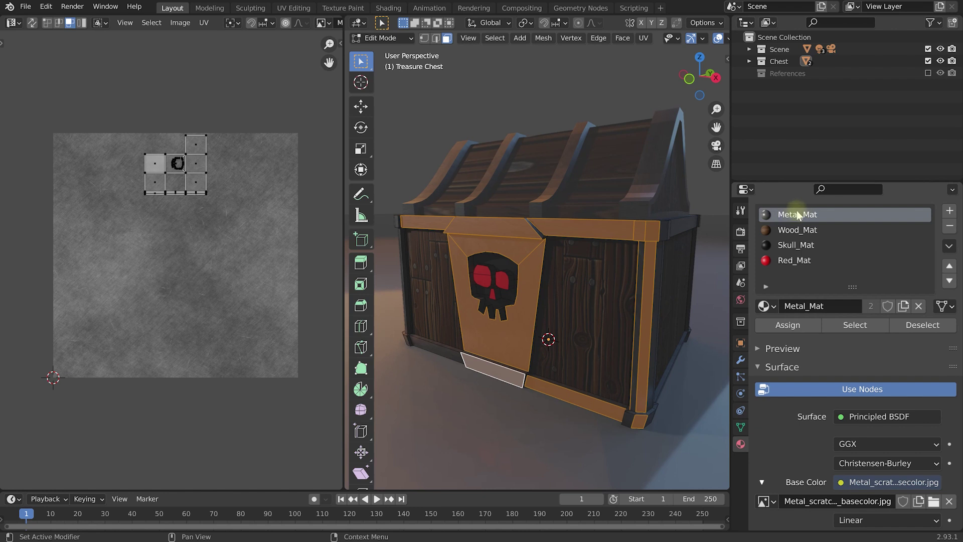
left_click(857, 326)
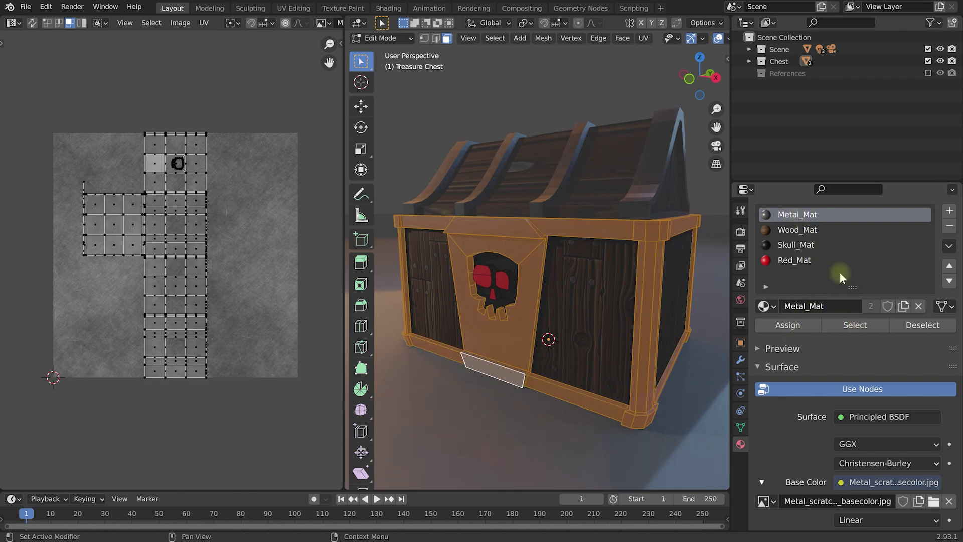
mouse_move(606, 276)
middle_mouse_down()
mouse_move(504, 288)
mouse_move(616, 275)
mouse_move(596, 279)
middle_mouse_up()
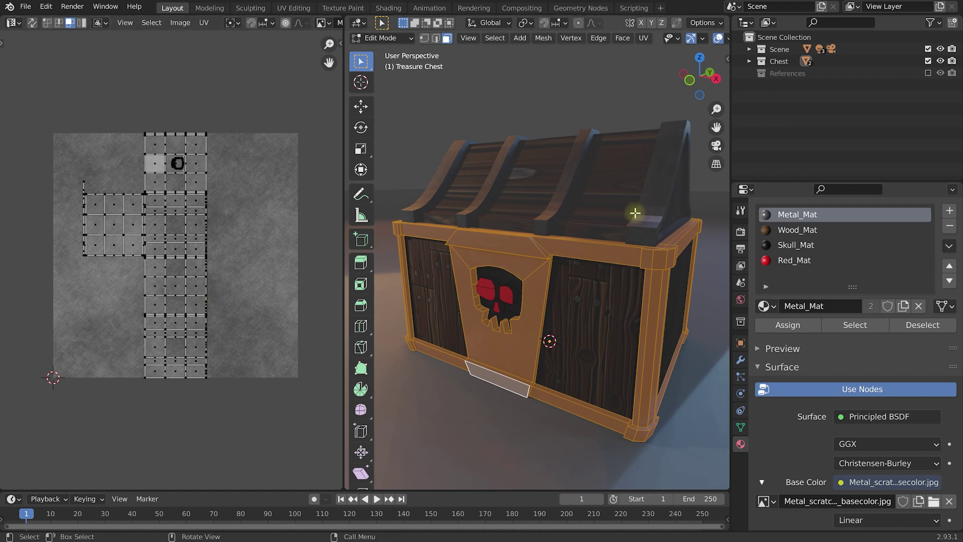
left_click(645, 37)
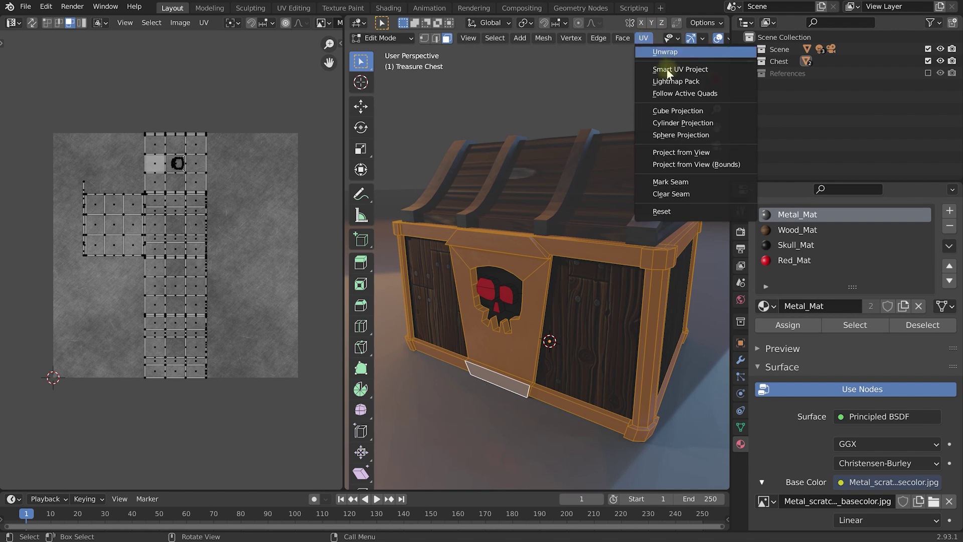
left_click(667, 71)
left_click(690, 165)
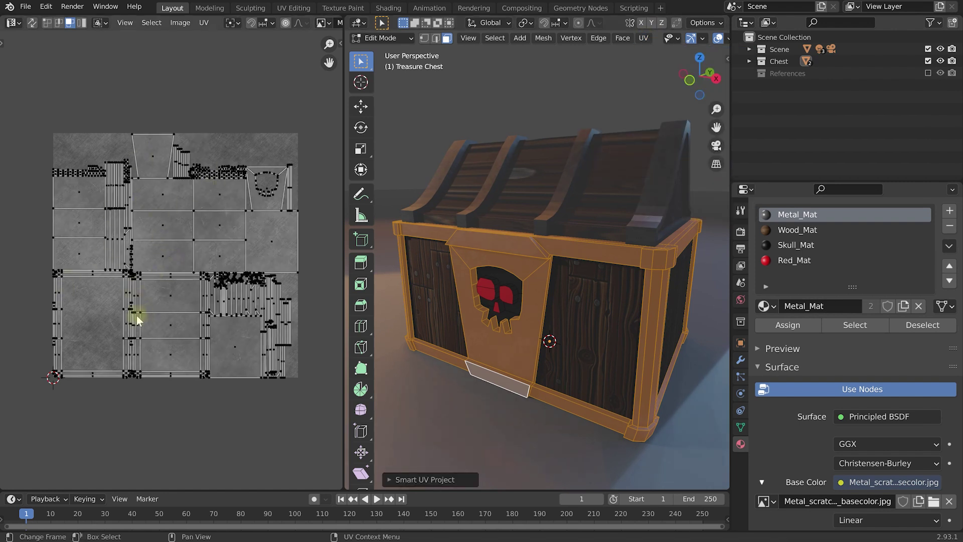
Select all of the chest's metal UV islands and scale them up to about 5 times their size
scroll(503, 268, "up", 6)
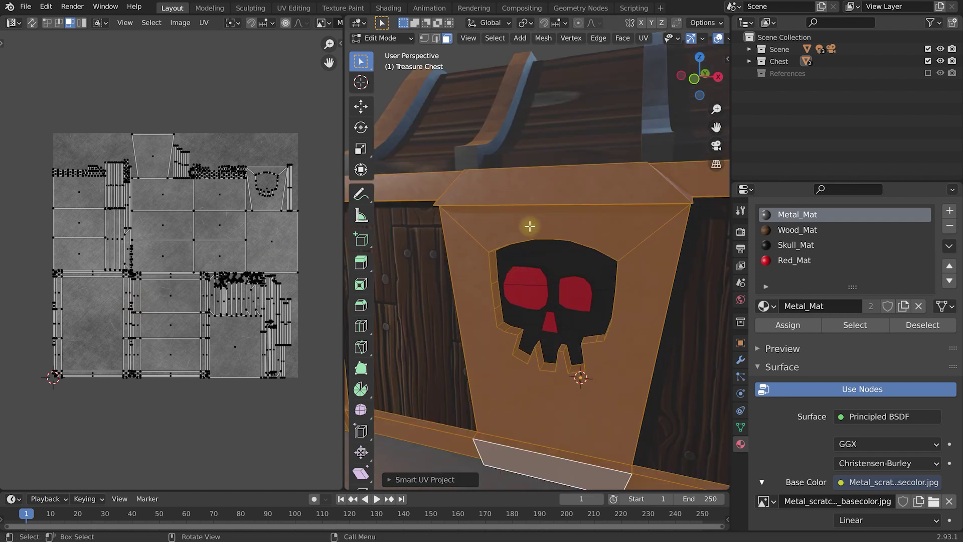
scroll(530, 227, "up", 2)
scroll(521, 264, "down", 4)
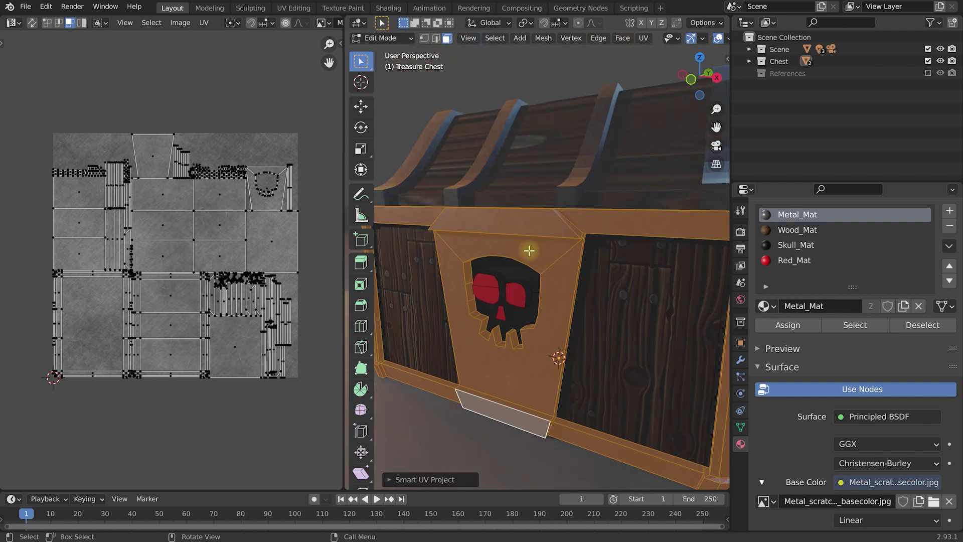
scroll(526, 242, "up", 4)
scroll(481, 150, "down", 1)
scroll(520, 206, "down", 2)
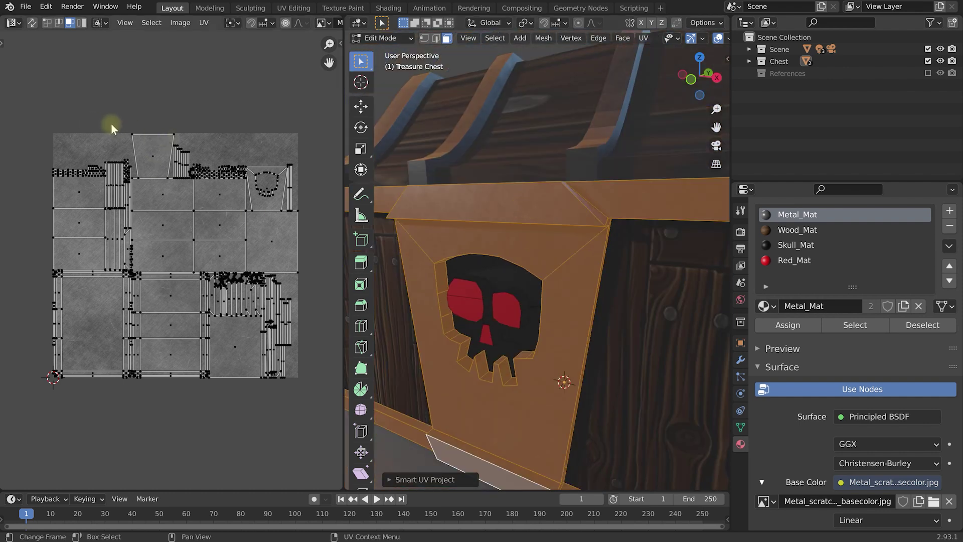
key("a")
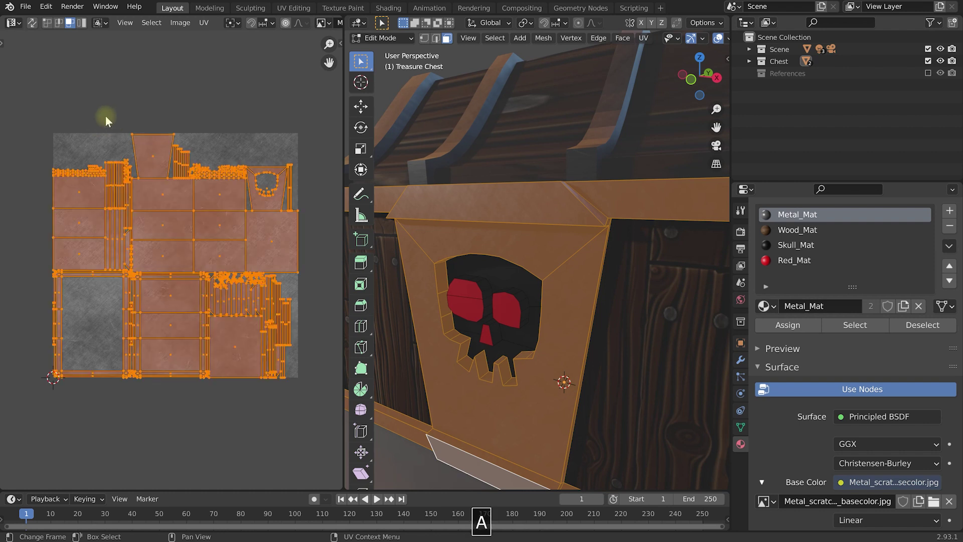
key("s")
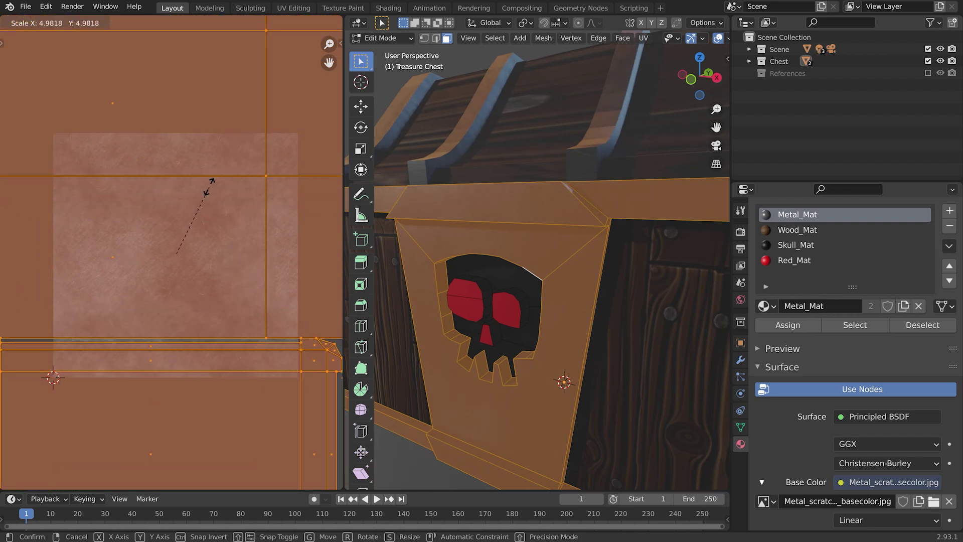
left_click(211, 187)
scroll(210, 193, "down", 5)
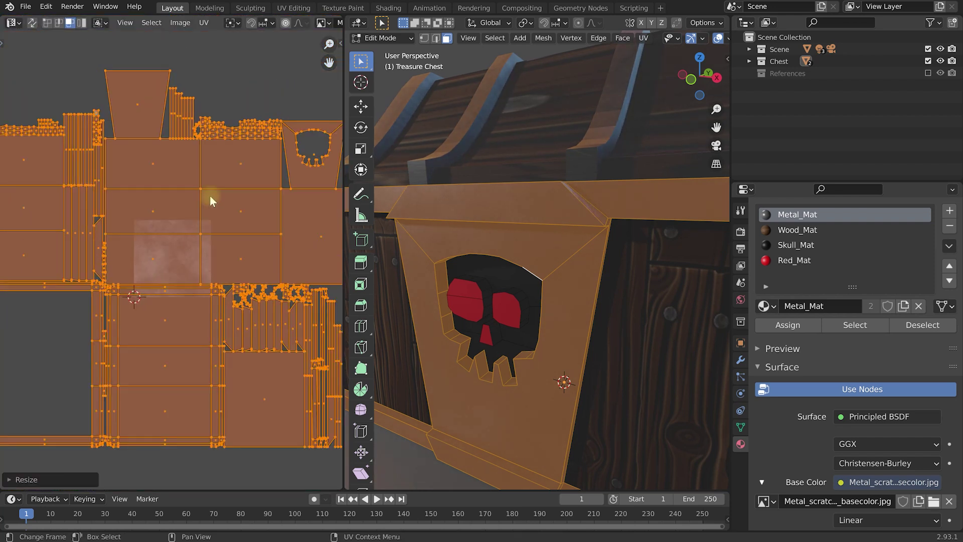
Enlarge the metal UV islands slightly more and leave Edit Mode to view the texture on the chest
middle_click_drag(471, 216, 480, 215)
scroll(572, 205, "up", 2)
middle_click_drag(550, 199, 536, 195)
key("s")
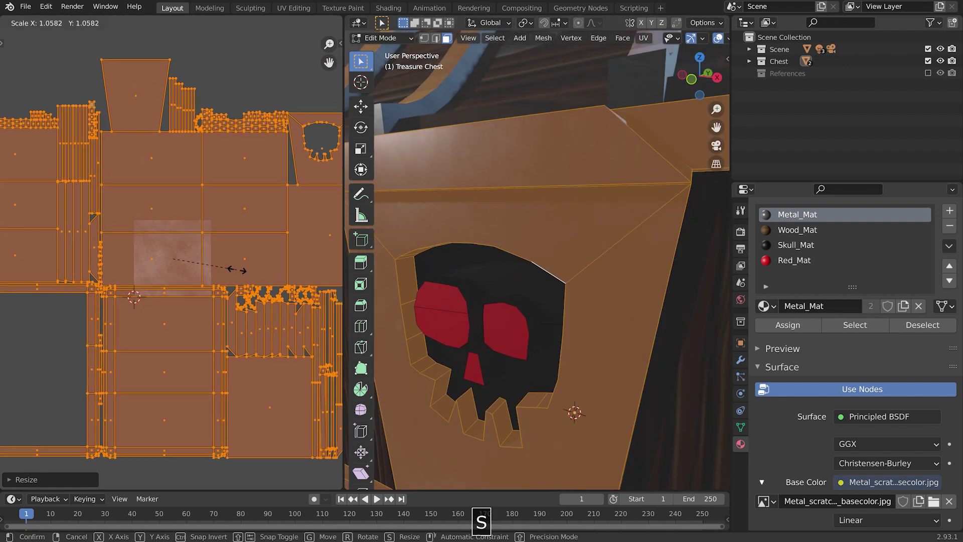
left_click(242, 262)
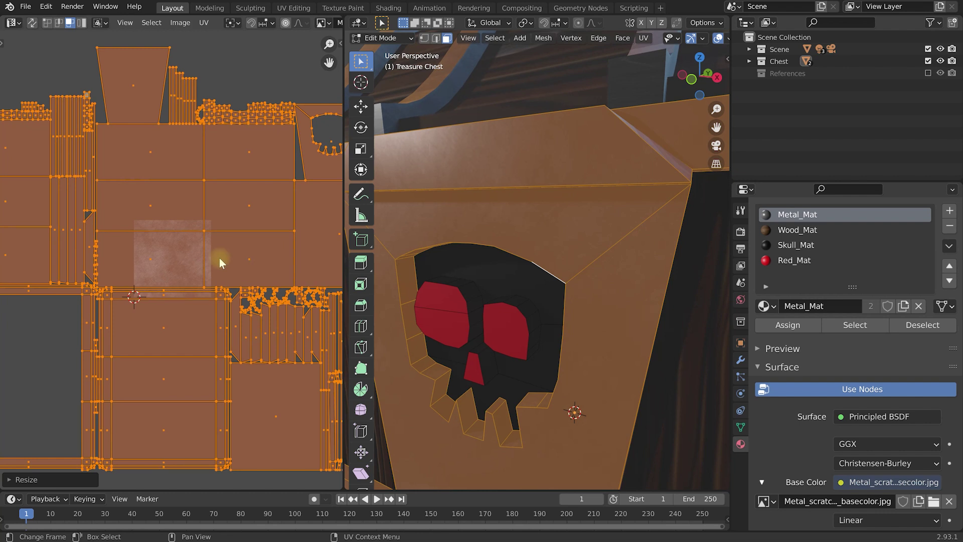
scroll(567, 230, "down", 6)
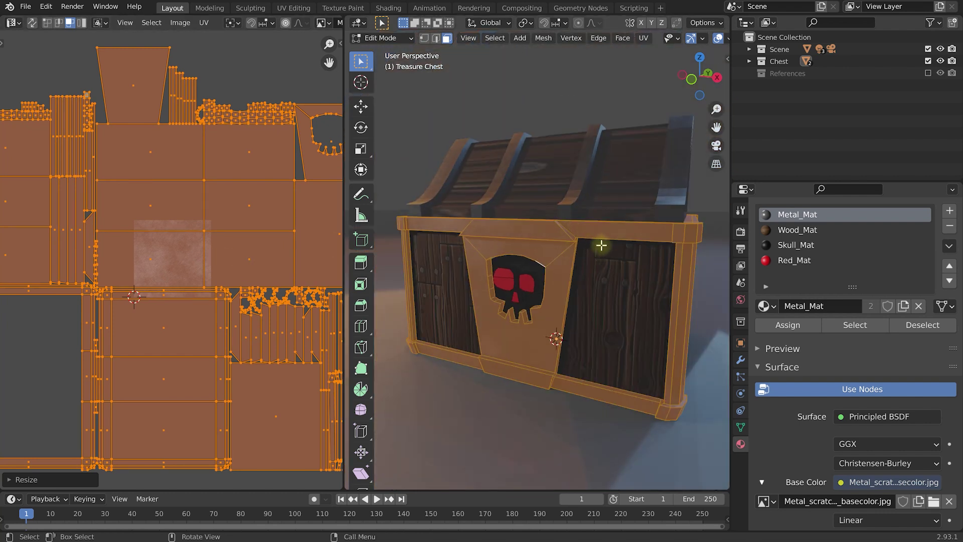
key("Tab")
middle_click_drag(619, 299, 549, 306)
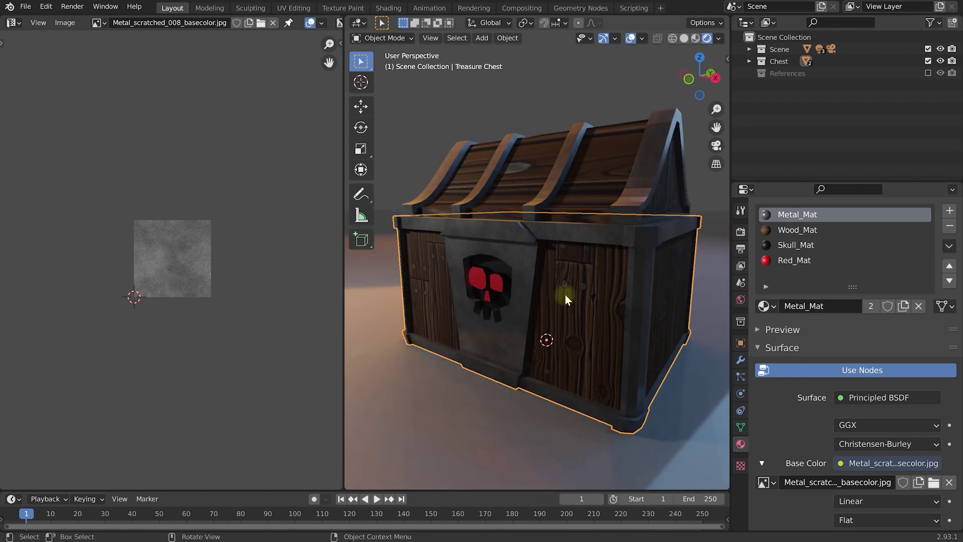
Select the plate face around the skull in Edit Mode, compare its UV island with the metal texture, and return to Object Mode
key("Tab")
left_click(527, 270)
left_click(514, 257)
left_click(515, 252)
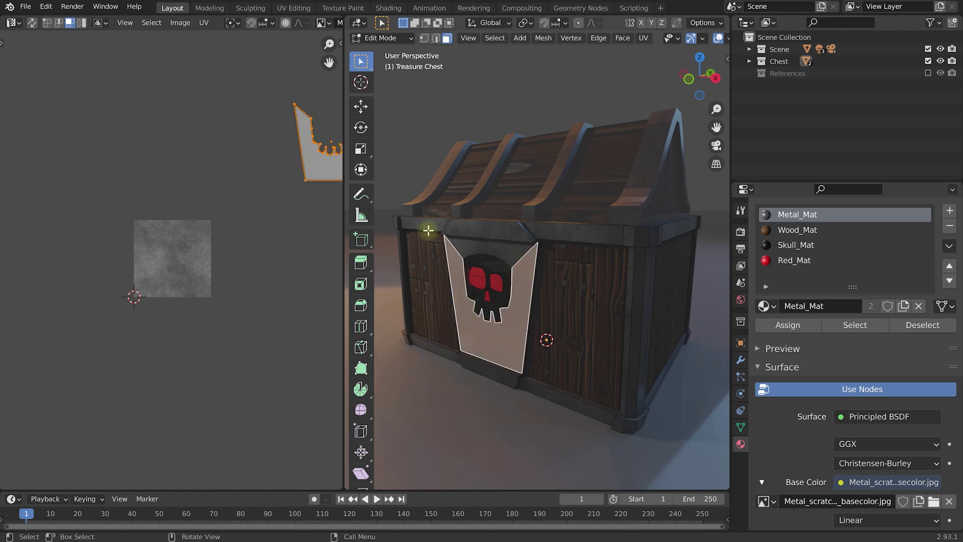
middle_click_drag(254, 189, 226, 192)
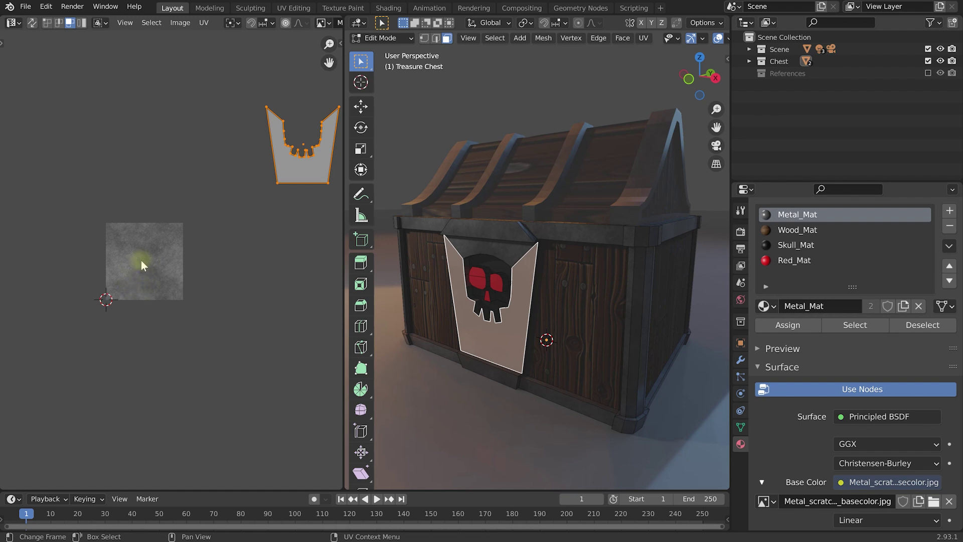
key("Tab")
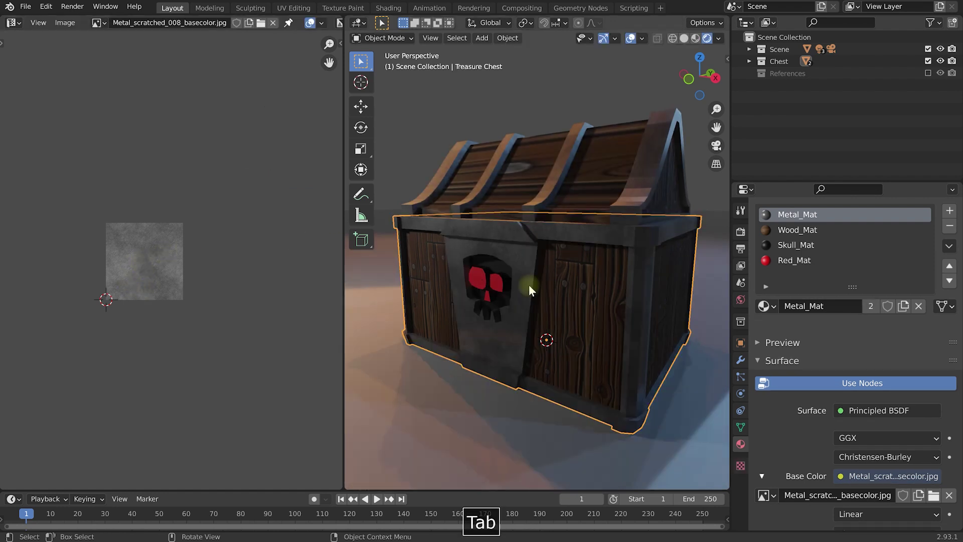
Select the chest's lid, enter Edit Mode and select all its faces that use Metal_Mat
middle_click_drag(529, 284, 552, 281)
middle_click_drag(623, 260, 511, 260)
mouse_move(622, 295)
middle_mouse_down()
mouse_move(616, 304)
mouse_move(615, 293)
middle_mouse_up()
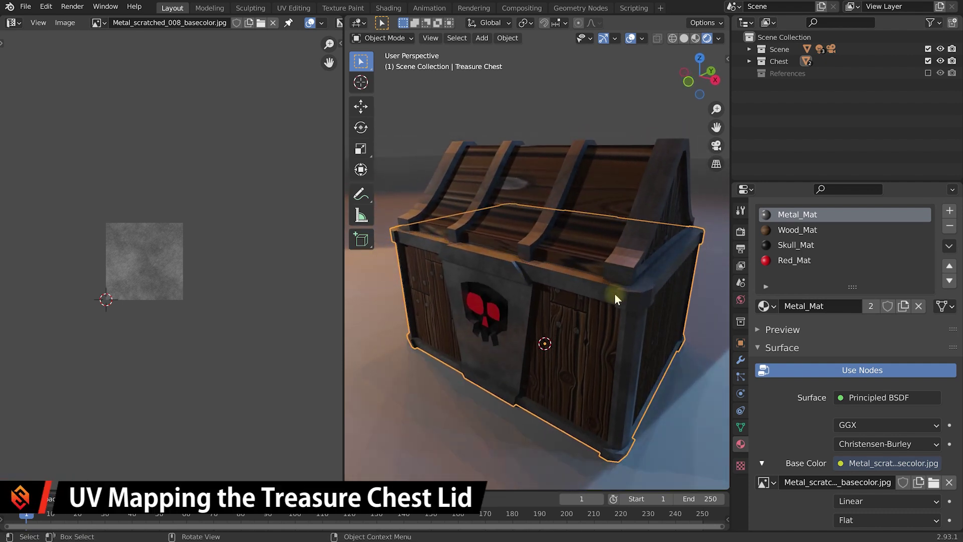
left_click(623, 173)
key("Tab")
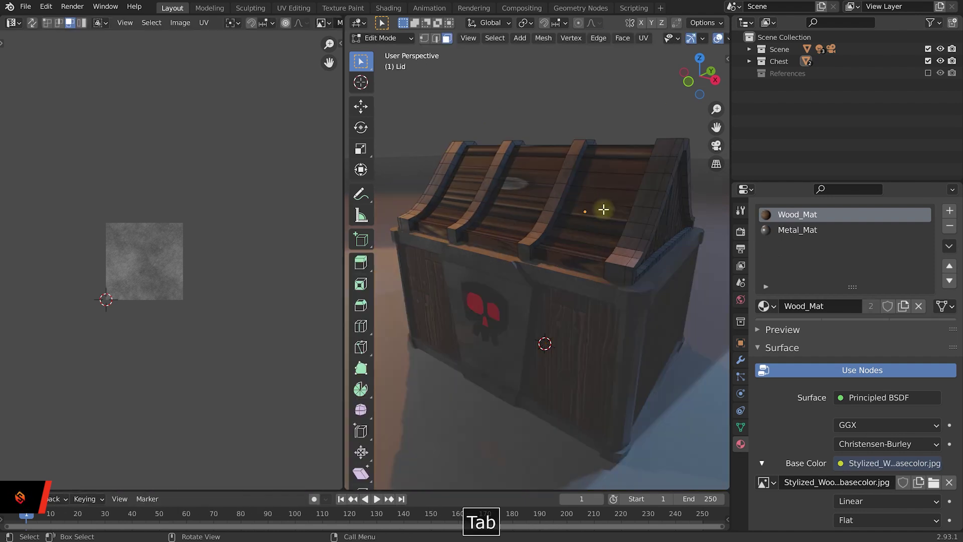
middle_click_drag(581, 196, 588, 197)
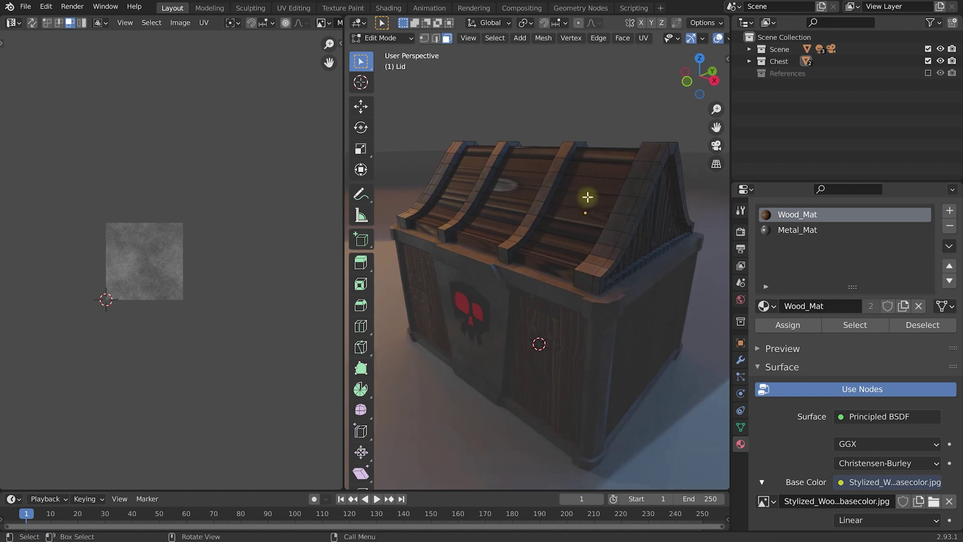
left_click(795, 235)
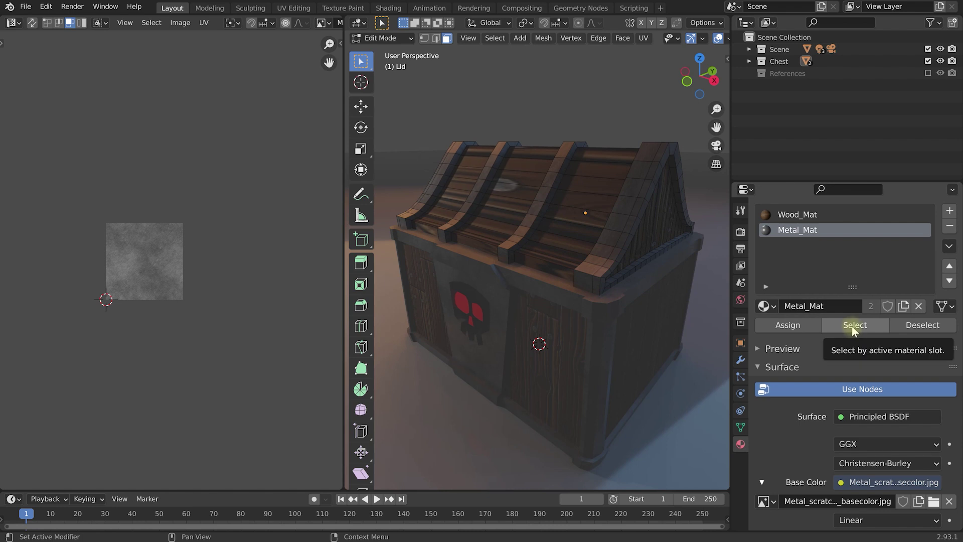
left_click(852, 325)
Unwrap the lid's selected metal faces with Smart UV Project
scroll(129, 266, "up", 2)
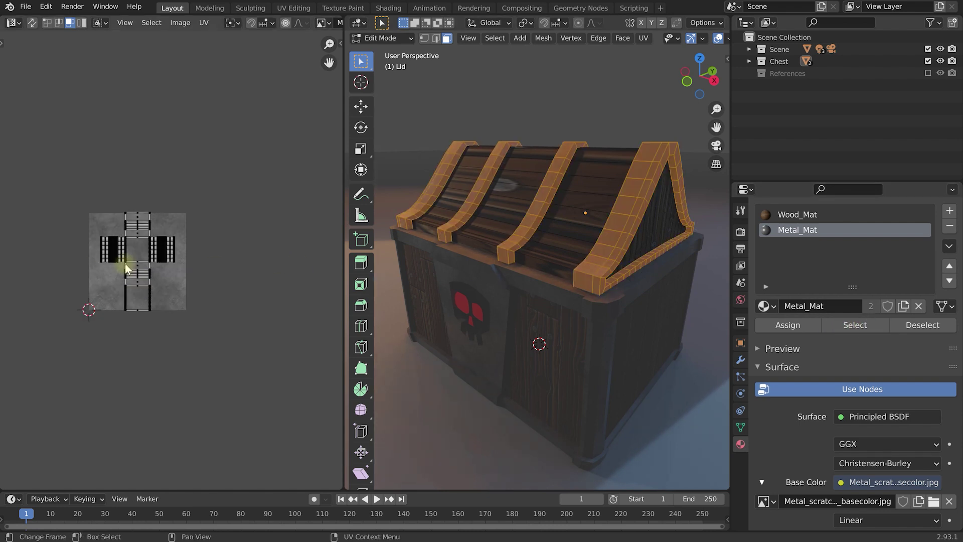
scroll(168, 291, "up", 3)
middle_click_drag(158, 290, 236, 281)
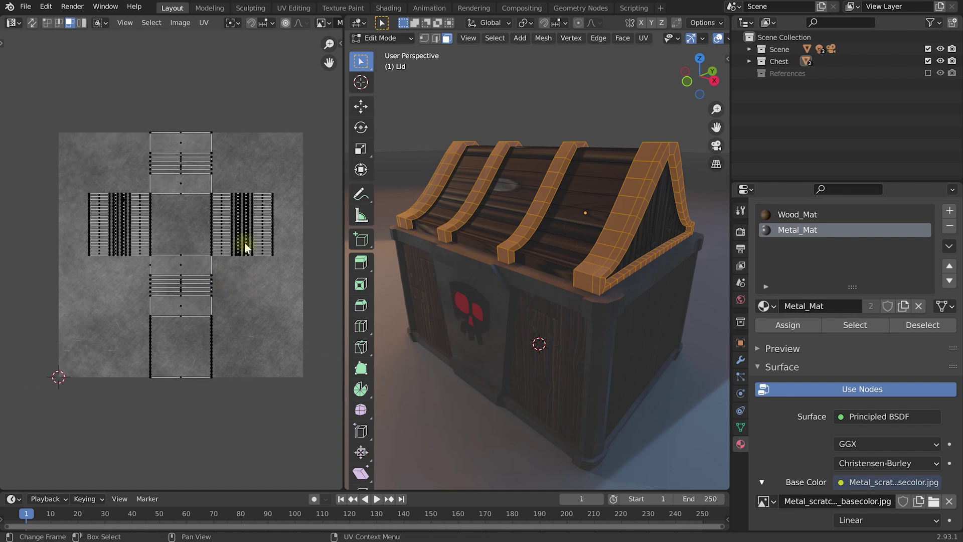
scroll(233, 277, "up", 2)
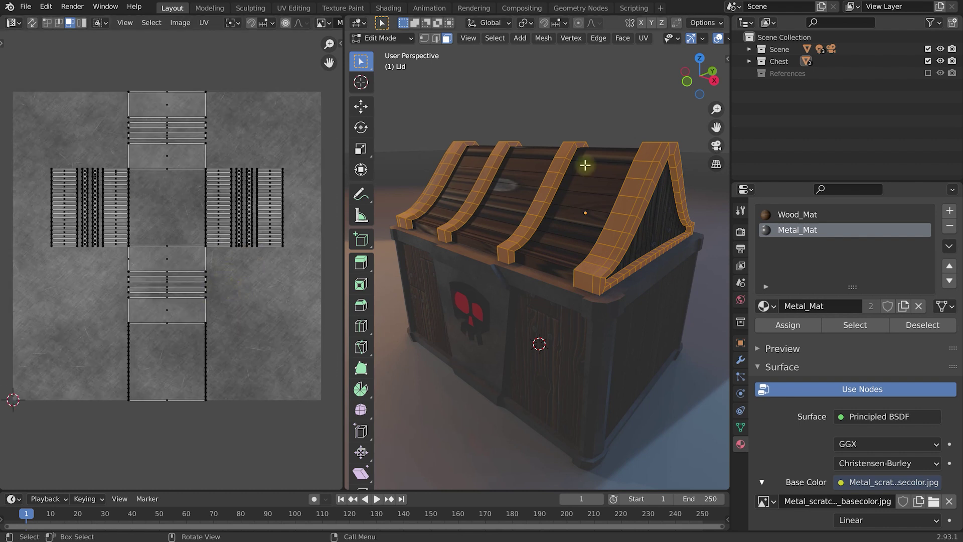
left_click(644, 38)
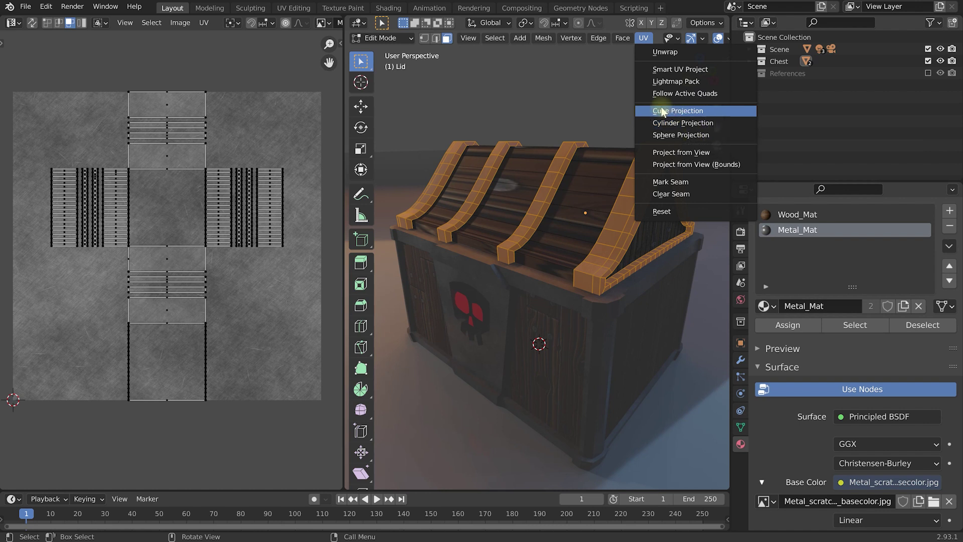
left_click(675, 71)
left_click(696, 163)
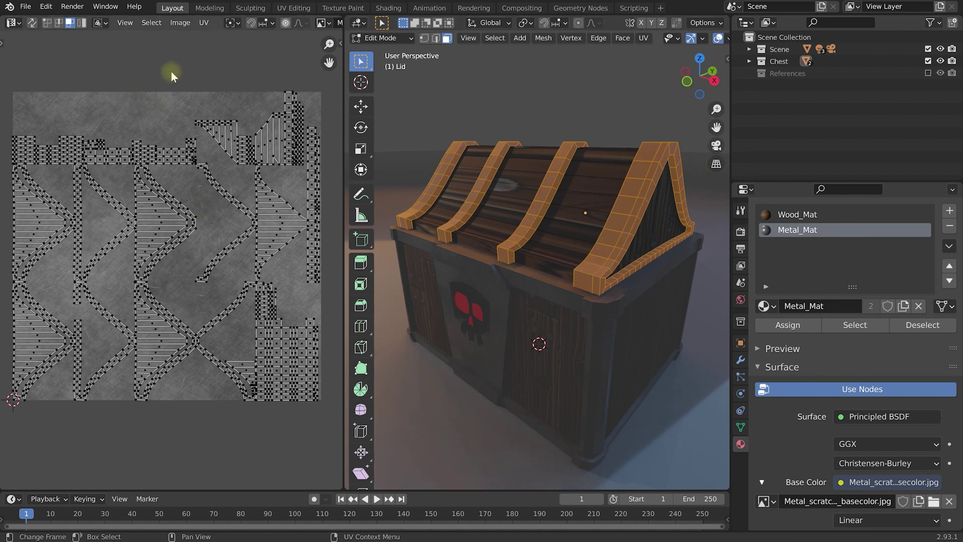
Scale all the lid's metal UV islands up to more than five times their size and leave Edit Mode to check the texture
key("a")
key("s")
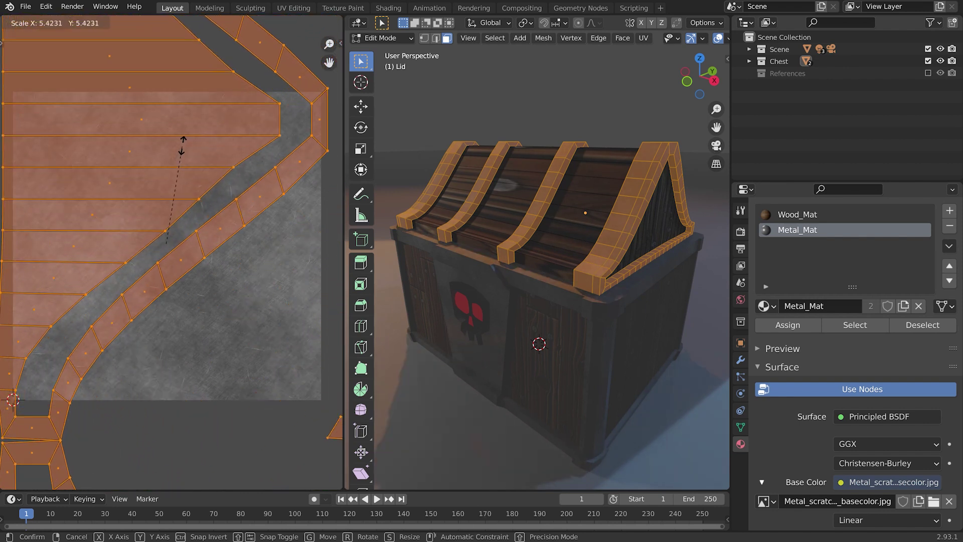
left_click(185, 141)
scroll(546, 221, "up", 10)
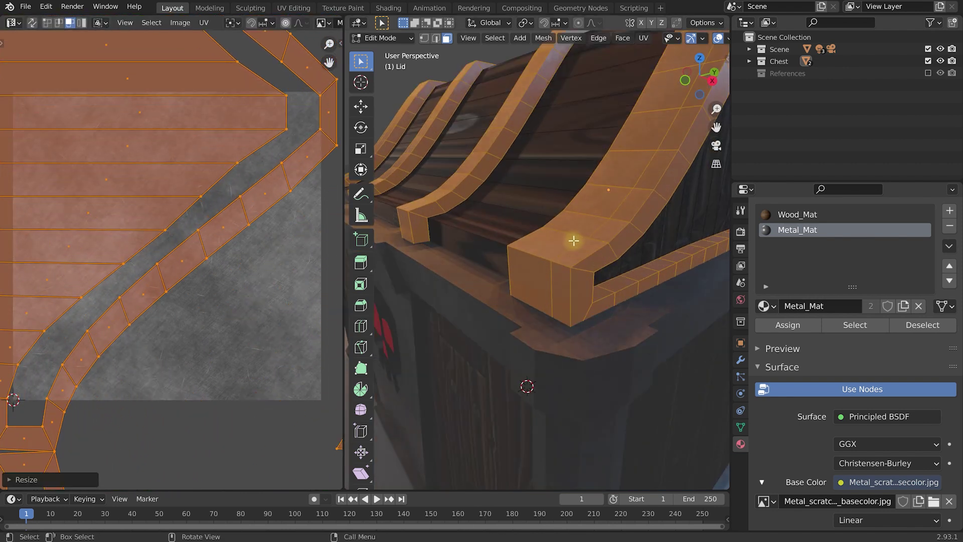
scroll(579, 259, "down", 6)
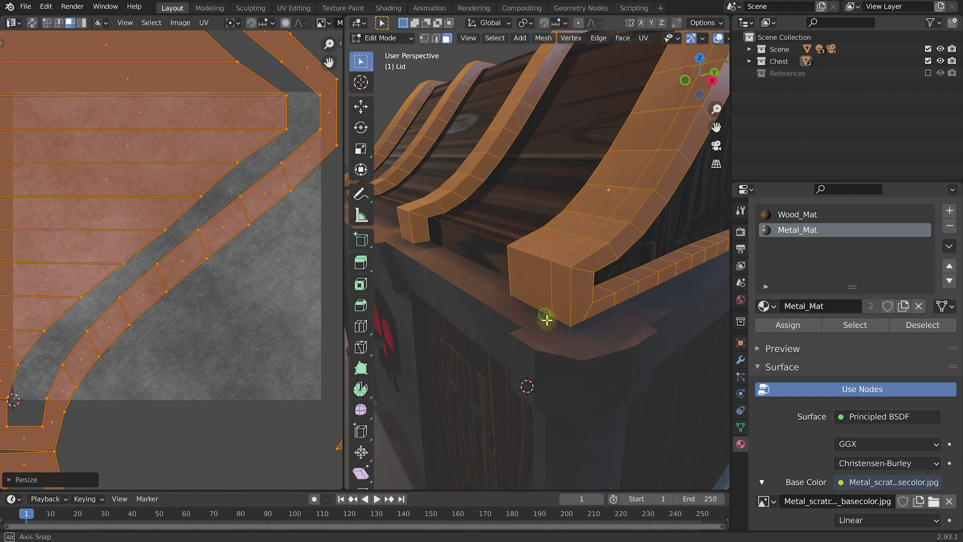
scroll(572, 265, "down", 8)
key("Tab")
mouse_move(598, 272)
middle_mouse_down()
mouse_move(630, 273)
mouse_move(592, 263)
middle_mouse_up()
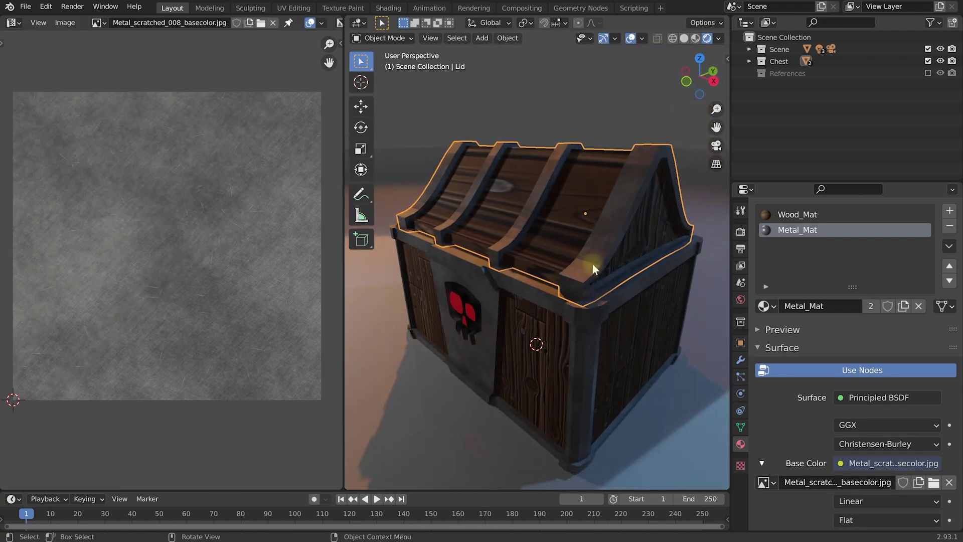
Enlarge the lid's metal UV islands further in Edit Mode and return to Object Mode to view the scratches
key("Tab")
key("s")
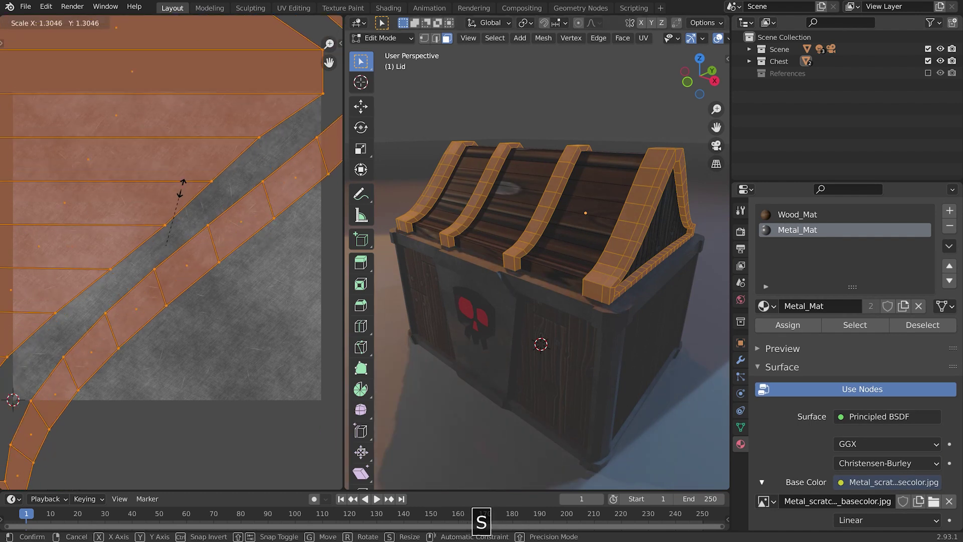
left_click(187, 178)
key("Tab")
middle_click_drag(597, 241, 570, 226)
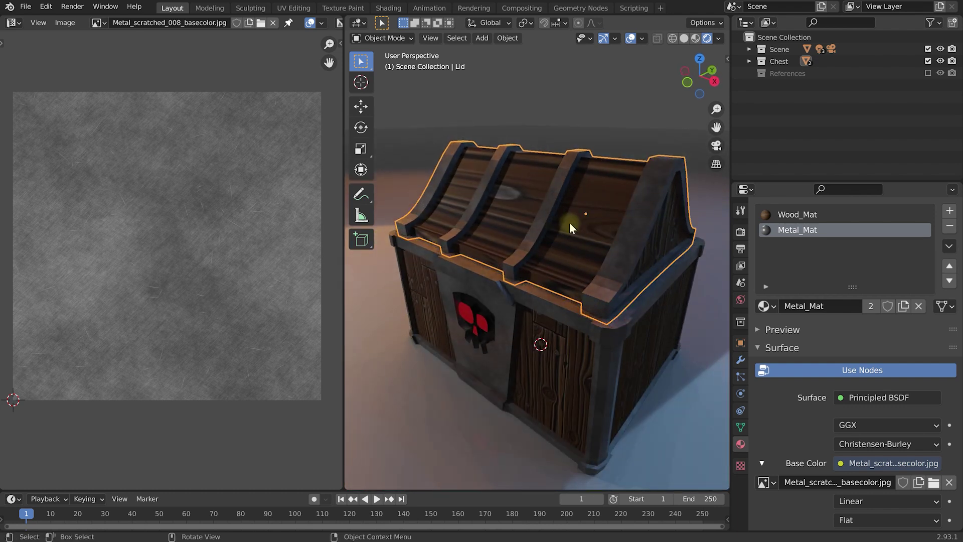
Re-enter Edit Mode, widen the UV Editor and display the Stylized_Wood_Planks_001_basecolor image in it
key("Tab")
left_click_drag(343, 88, 403, 88)
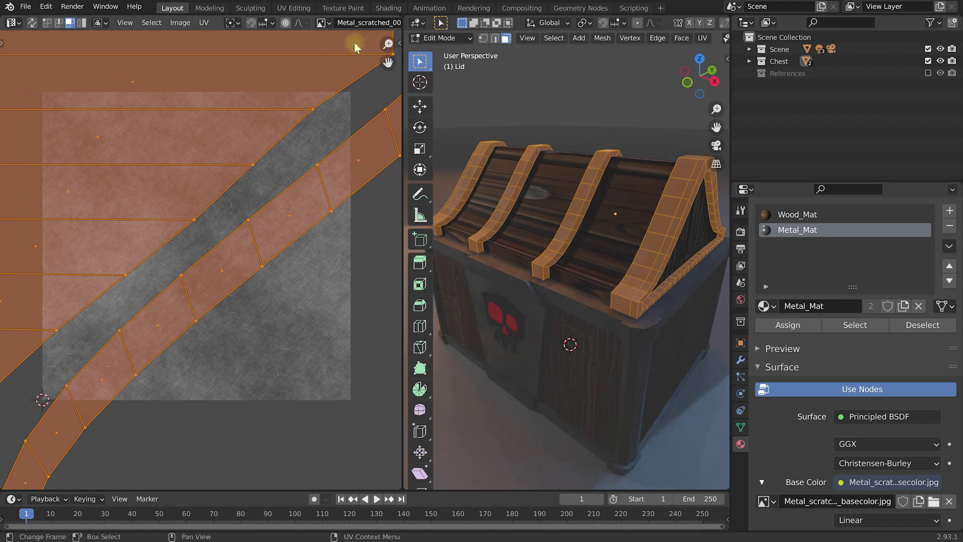
left_click(327, 23)
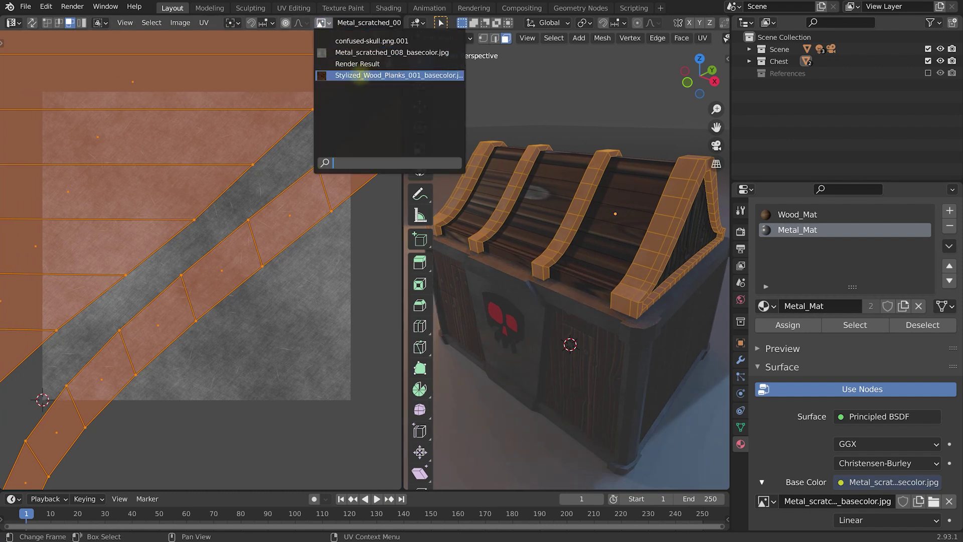
left_click(359, 76)
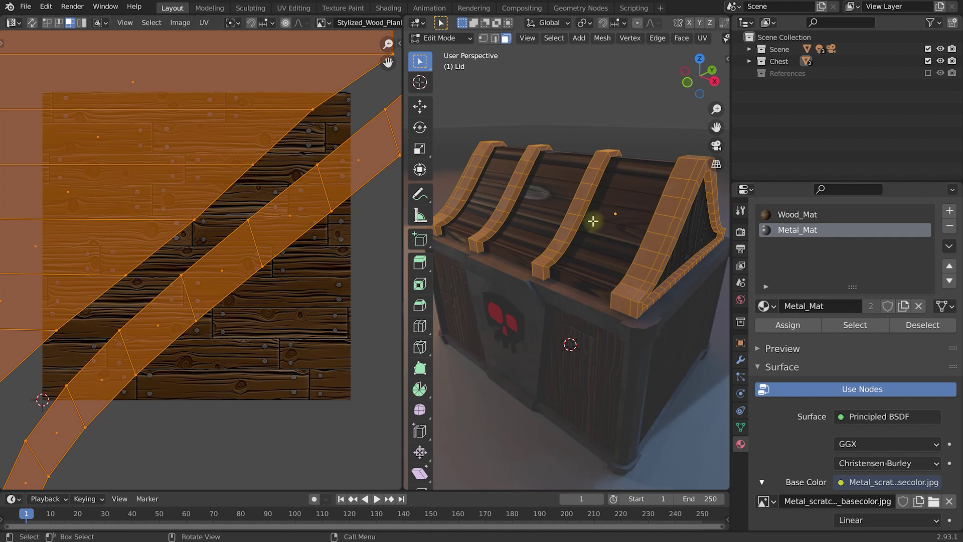
Select only the lid faces assigned to Wood_Mat, with the metal faces deselected
left_click(788, 215)
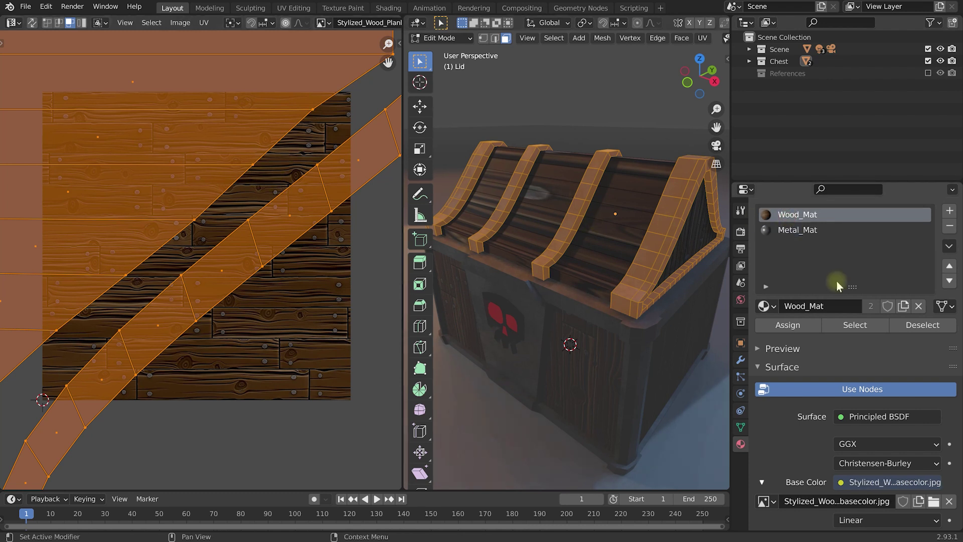
left_click(852, 326)
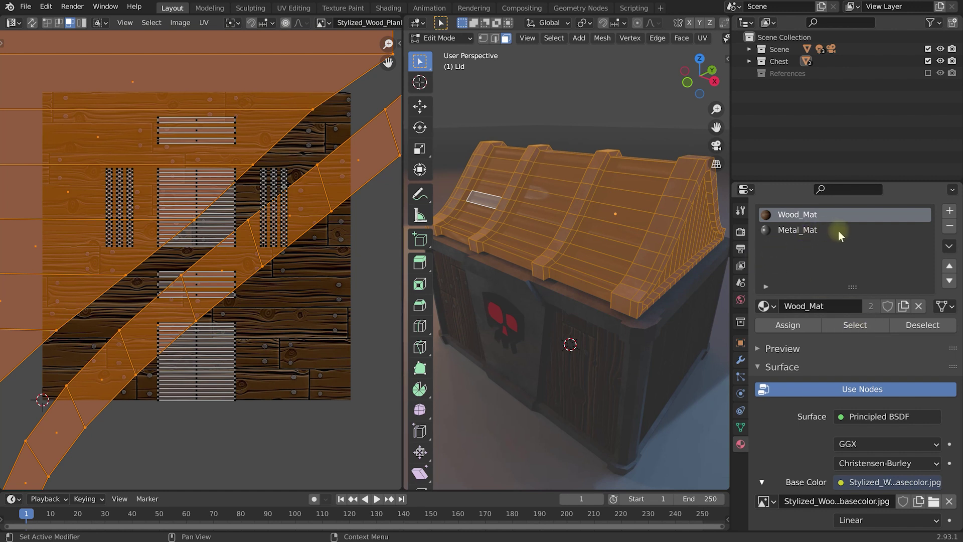
key("a")
key("a")
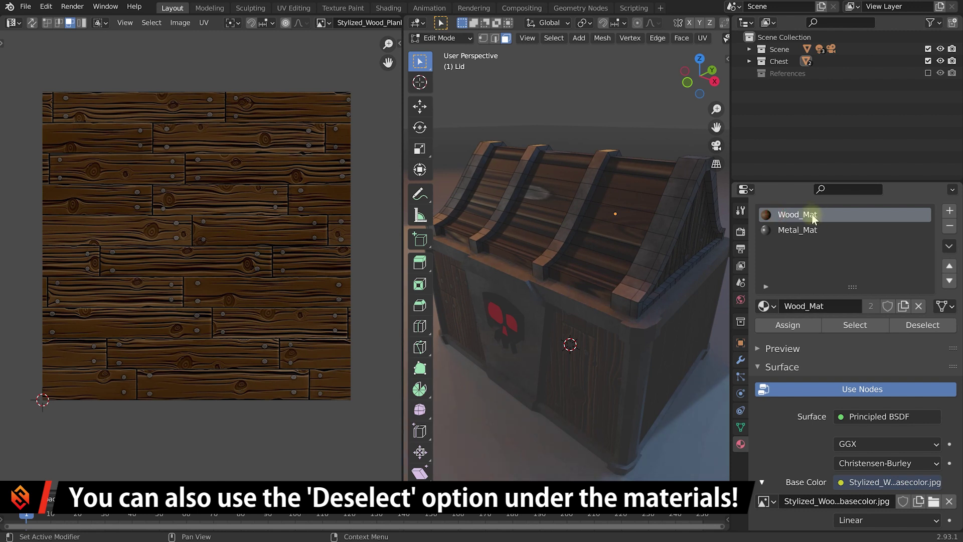
left_click(855, 325)
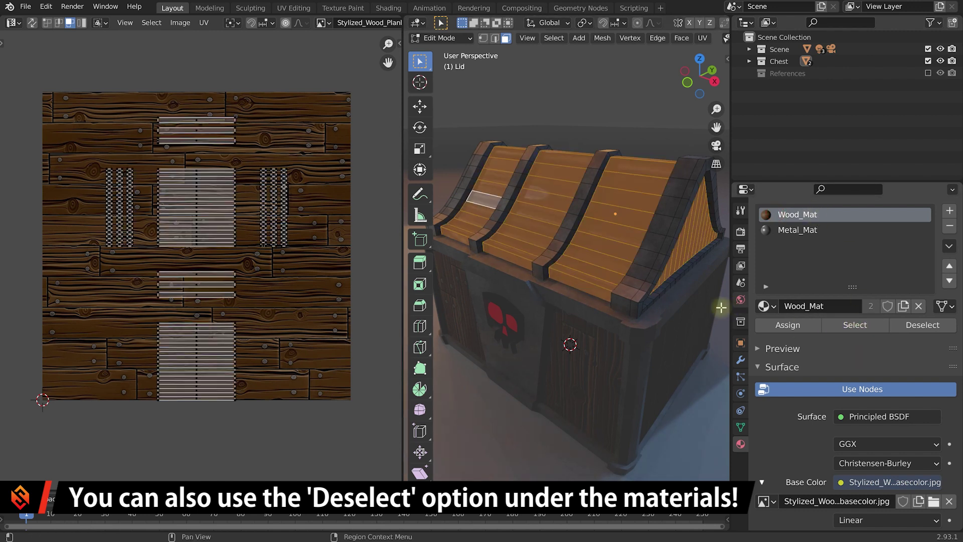
Unwrap the lid's wood faces with Smart UV Project and leave Edit Mode to inspect the planks on its end panel
left_click(703, 38)
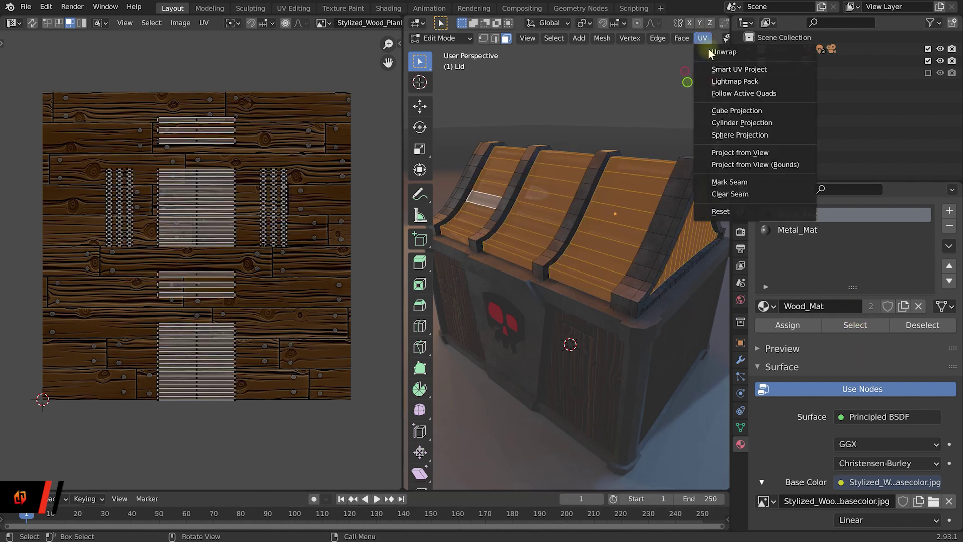
left_click(738, 70)
left_click(724, 163)
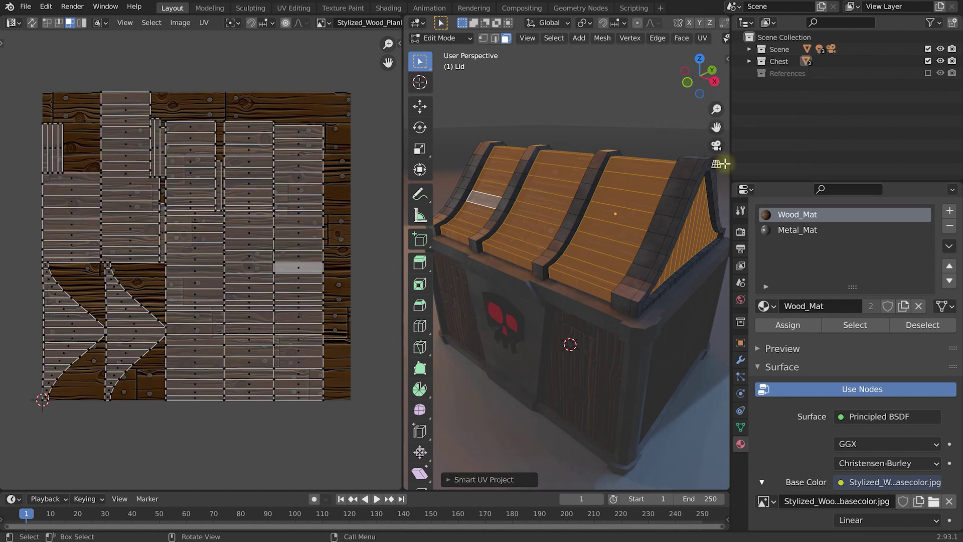
middle_click_drag(573, 234, 487, 203)
key("Tab")
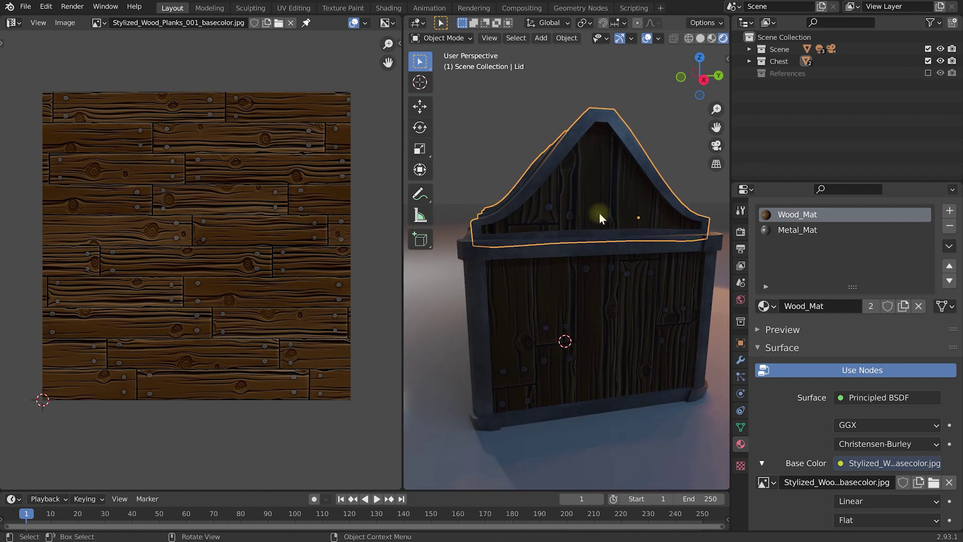
Select all the wood faces of both triangular end panels of the lid in Edit Mode
key("Tab")
left_click(502, 183)
middle_click_drag(562, 212, 555, 209)
left_click_drag(464, 217, 676, 215, "shift")
middle_click_drag(677, 214, 594, 200)
scroll(593, 200, "up", 1)
left_click_drag(490, 204, 665, 204, "shift")
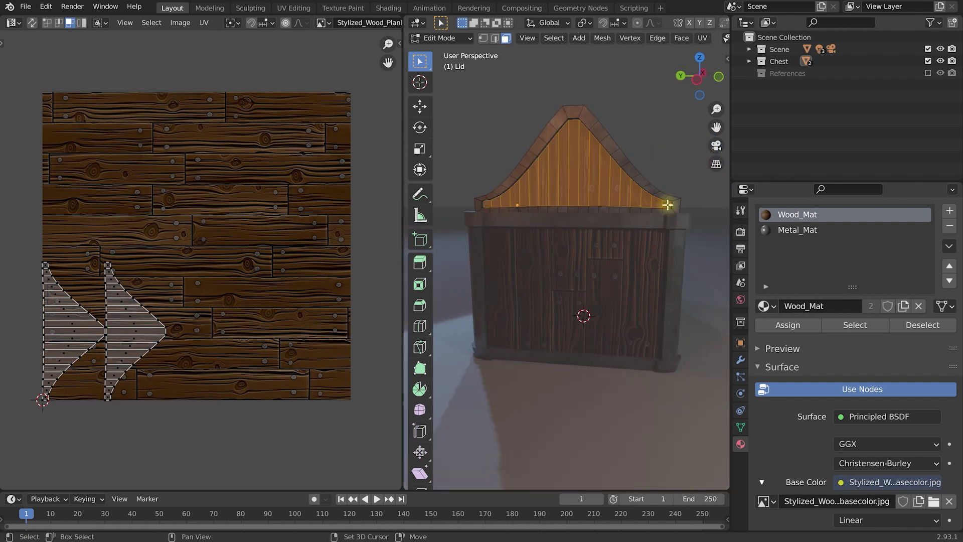
Enlarge the two end-panel UV islands and move them back inside the wood texture
left_click_drag(11, 231, 208, 435)
key("s")
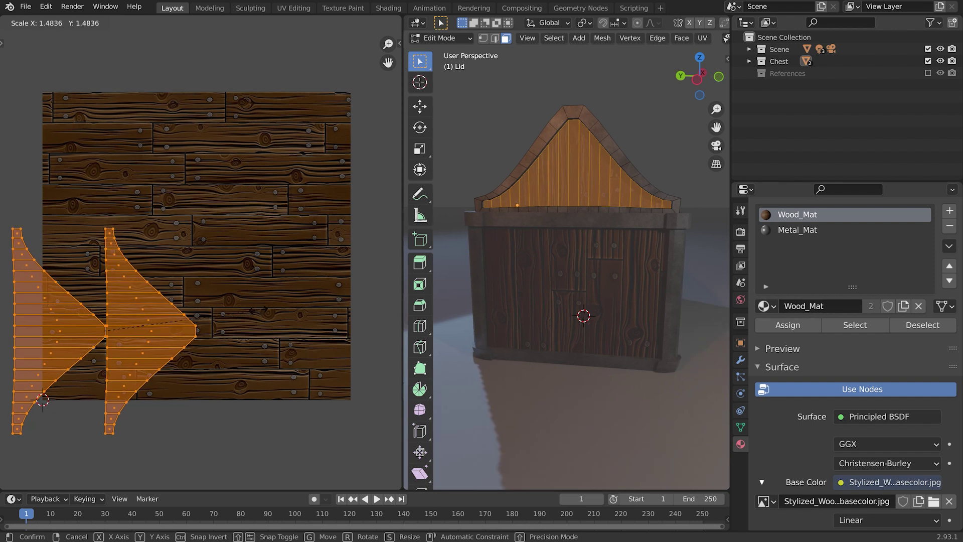
left_click(271, 298)
key("g")
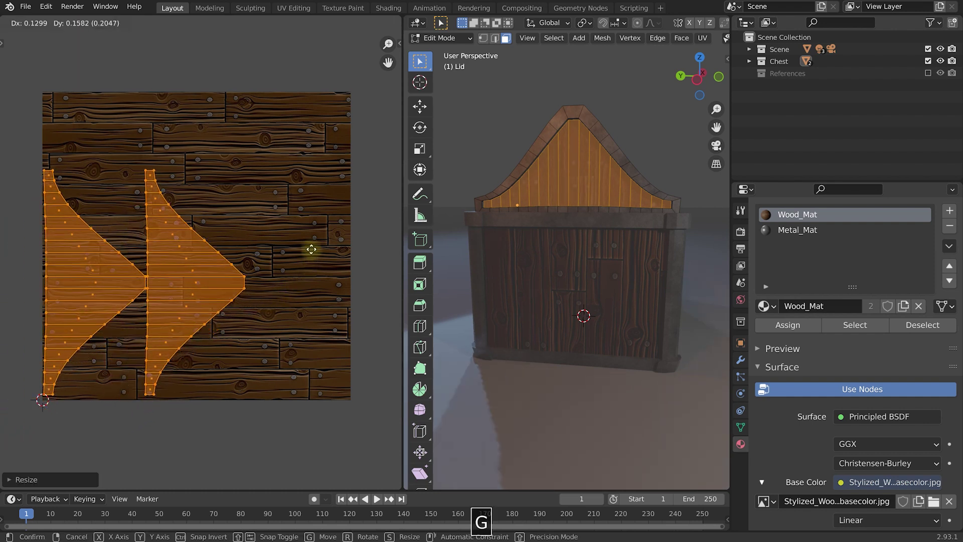
left_click(314, 255)
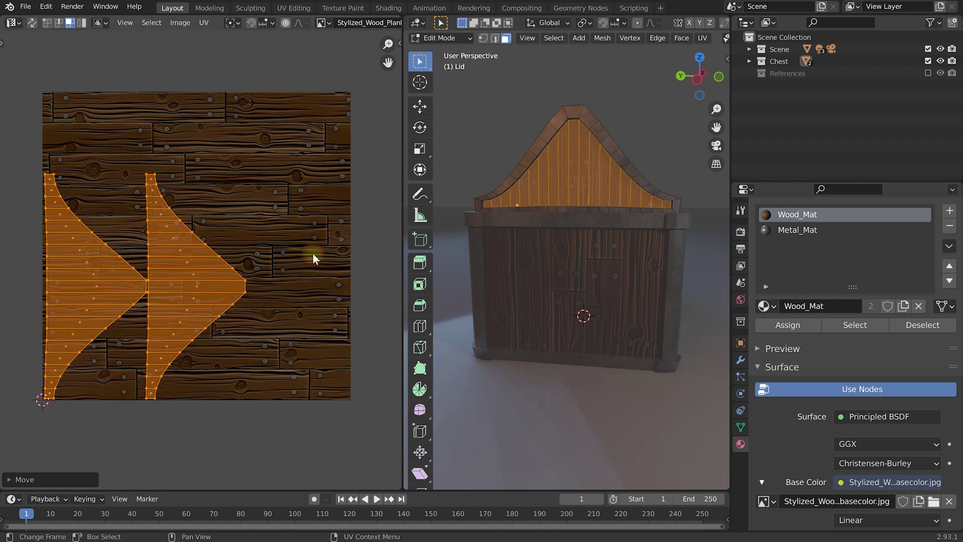
Shrink the end-panel UV islands slightly, align them to the texture's lower-left corner, and view the lid in Object Mode
key("s")
left_click(292, 303)
key("f")
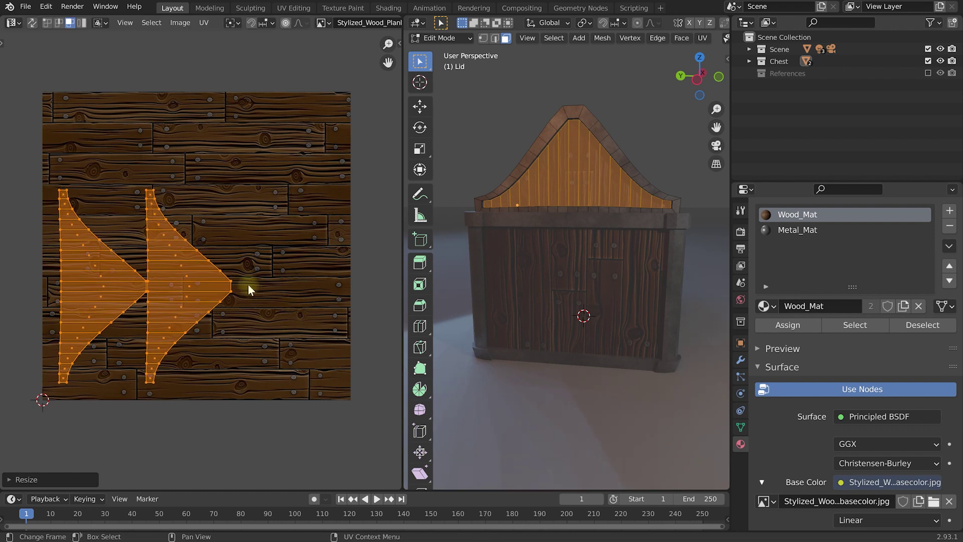
key("g")
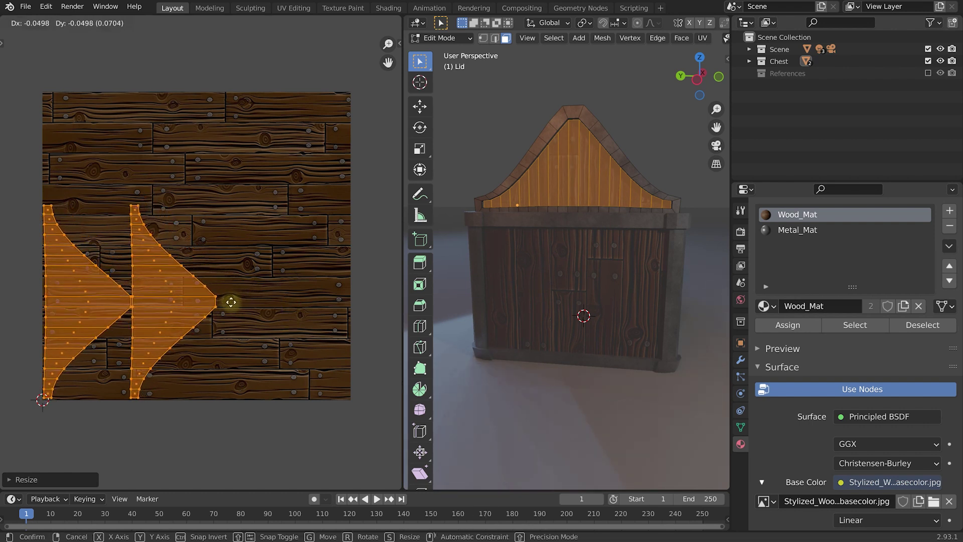
left_click(231, 301)
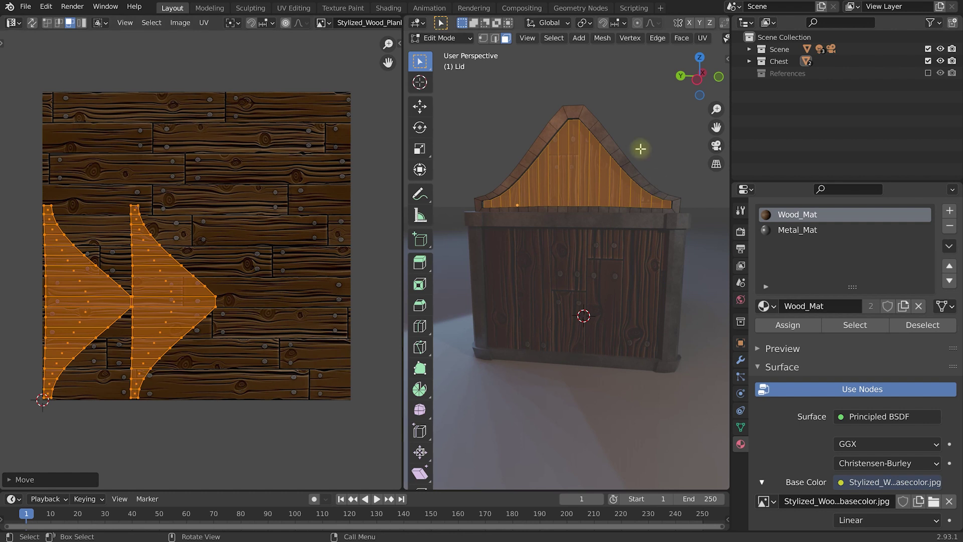
key("Tab")
middle_click_drag(641, 141, 539, 253)
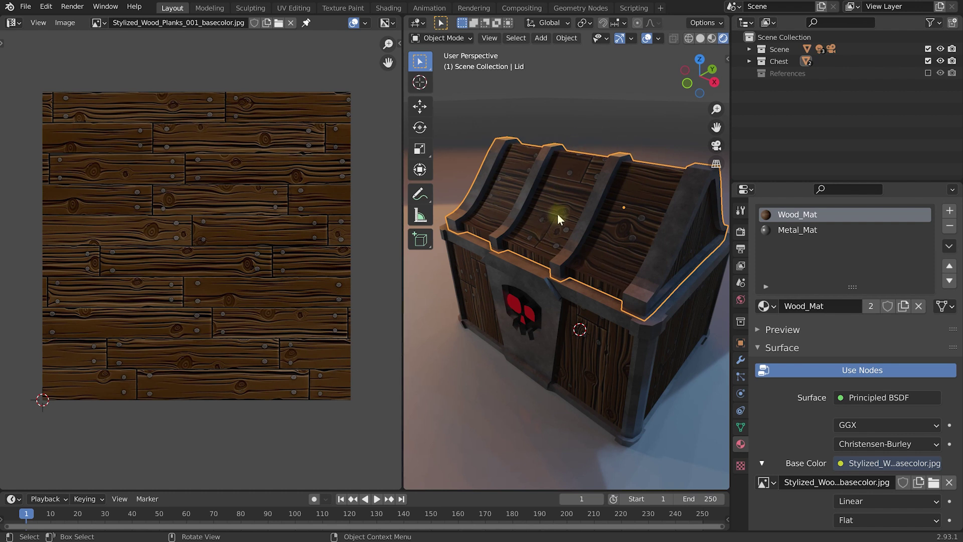
Select only the three sloped wood sections between the lid's metal bands, using face loops in Edit Mode
key("Tab")
key("a")
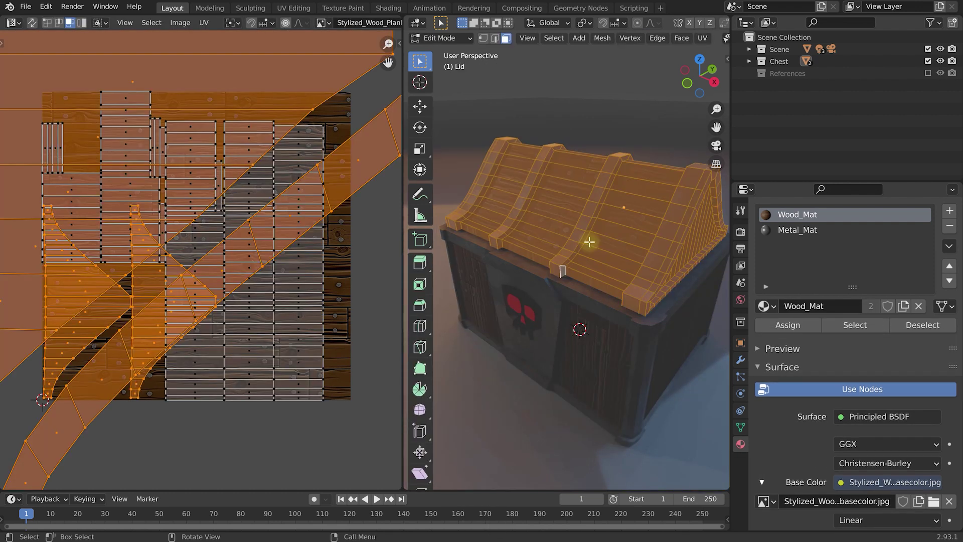
key("a")
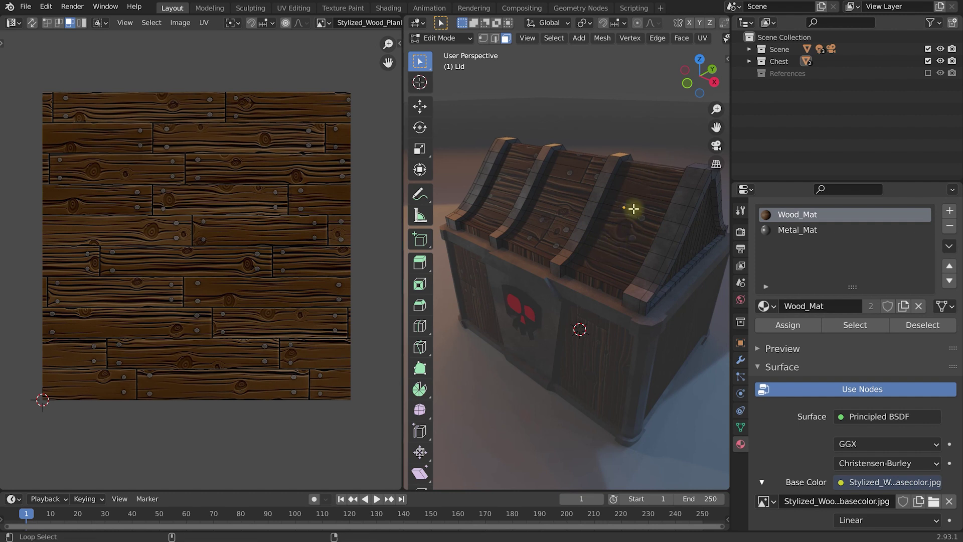
left_click(617, 244, "alt+shift")
left_click(536, 217, "alt+shift")
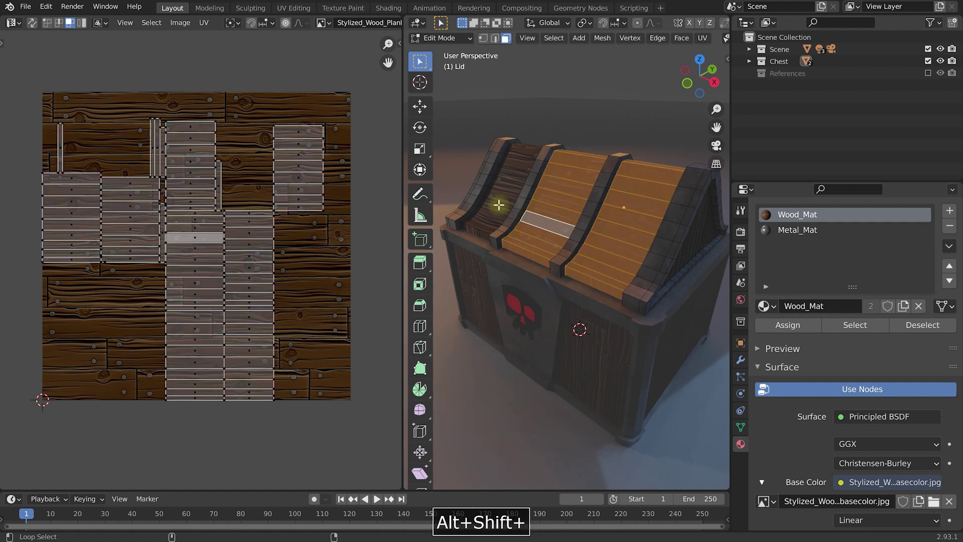
left_click(499, 205, "alt+shift")
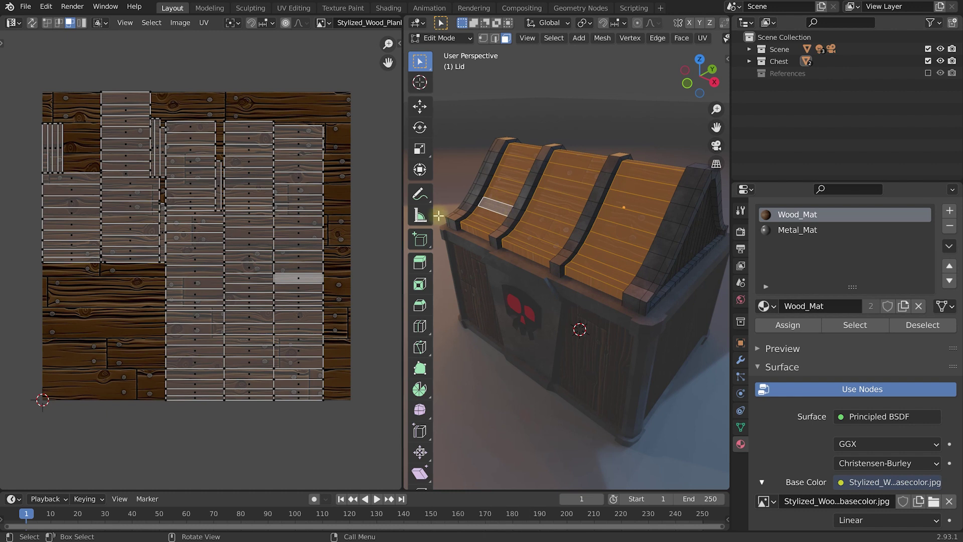
Scale the UV islands of the sloped wood sections up by about 1.56
key("a")
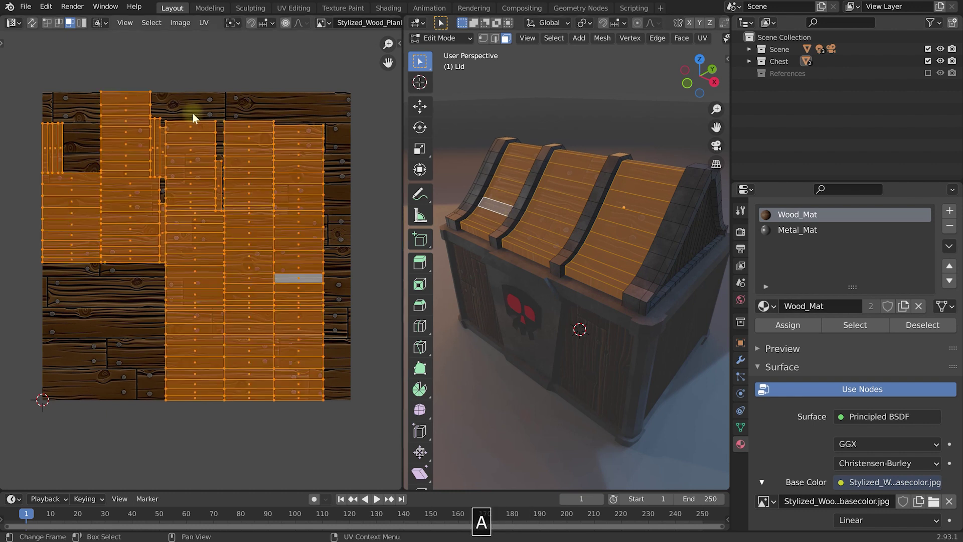
key("s")
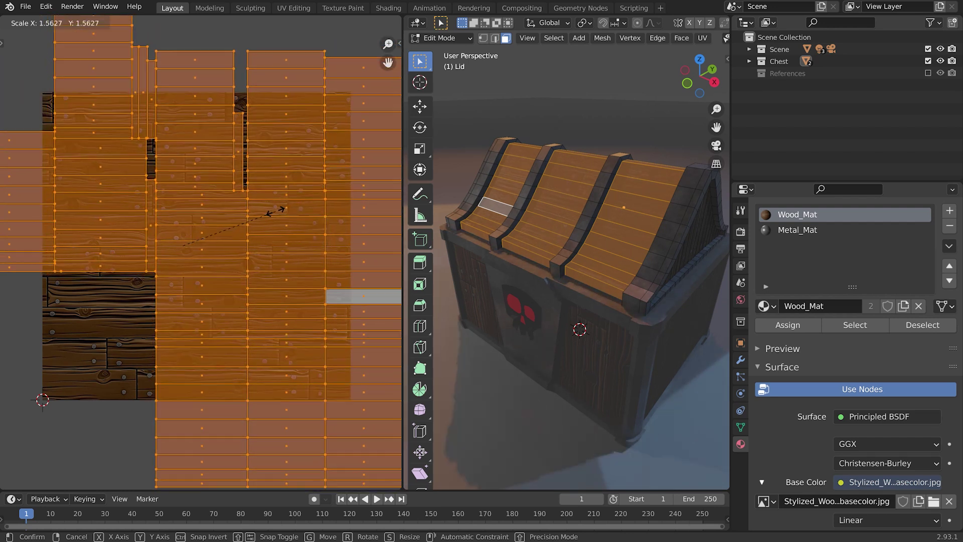
left_click(276, 216)
Clear the selection and select the narrow wood faces along the lid's lower front and back edges
middle_click_drag(578, 224, 555, 234)
key("alt+a")
scroll(502, 234, "up", 1)
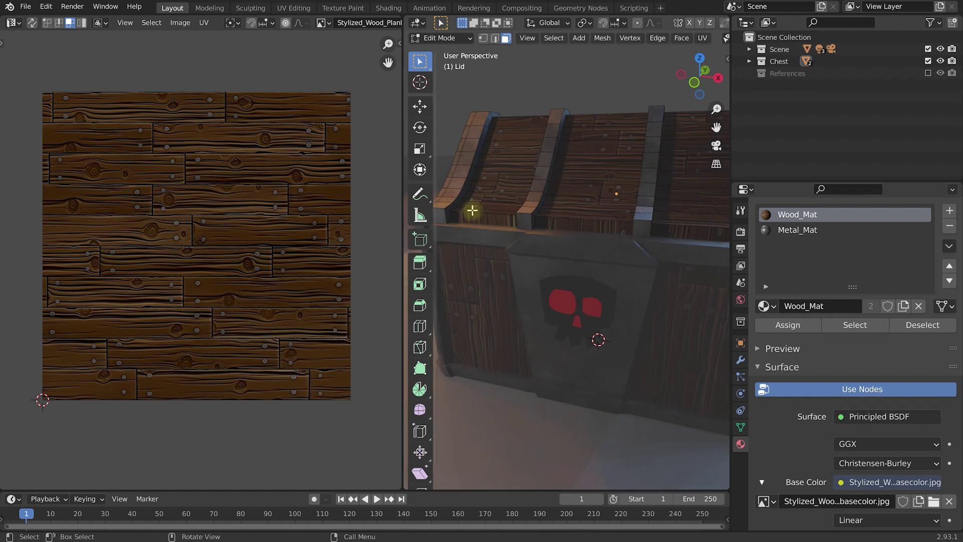
left_click(494, 222)
left_click(571, 224, "shift")
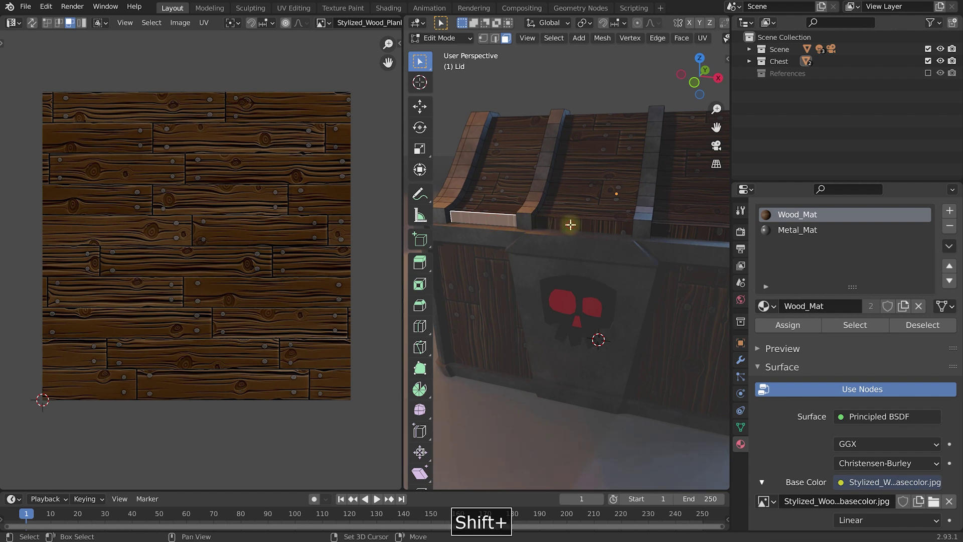
left_click(687, 230, "shift")
middle_click_drag(662, 204, 467, 202)
left_click(492, 216, "shift")
left_click(560, 208, "shift")
left_click(621, 201, "shift")
middle_click_drag(534, 143, 615, 162, "shift")
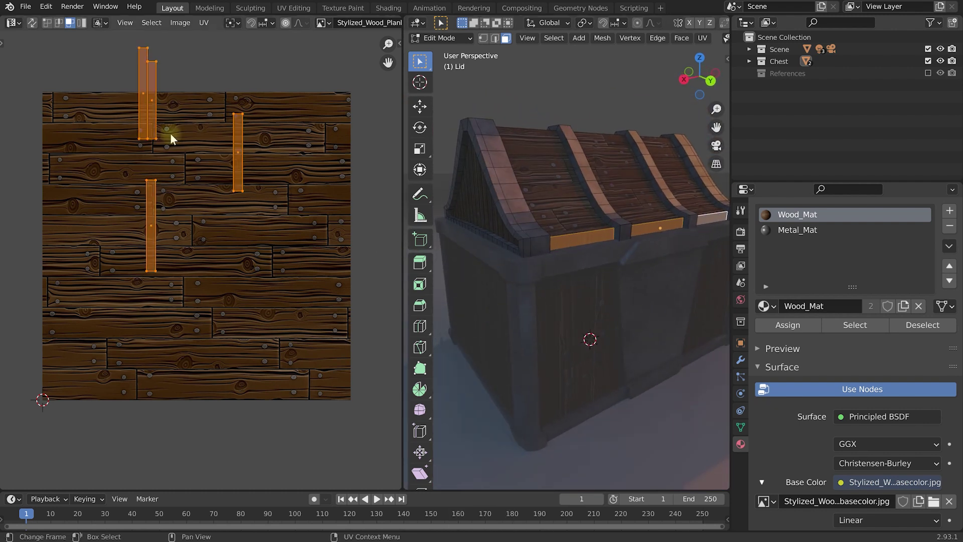
Rotate the lid edge strips' UV islands by 90° and move them over the wood plank texture
middle_click_drag(243, 222, 253, 244)
key("r")
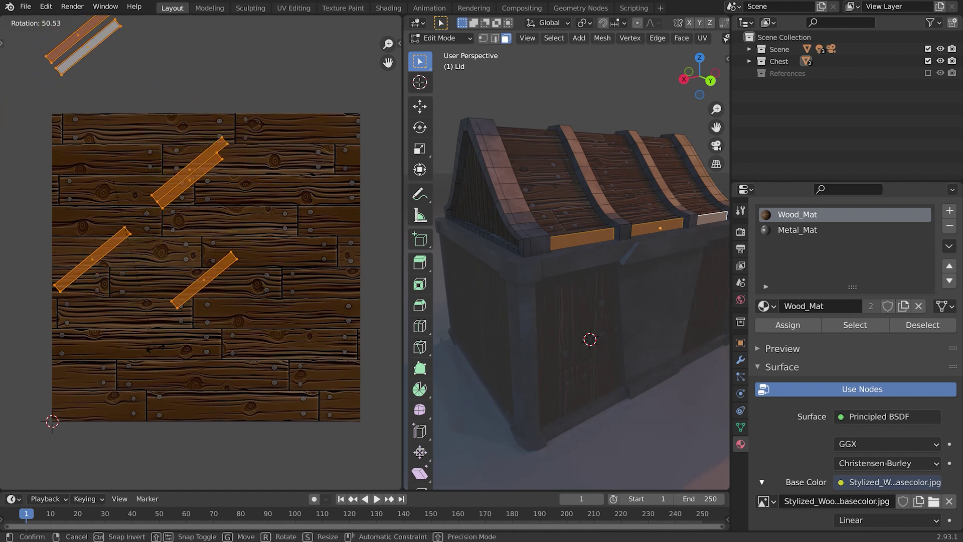
type("90")
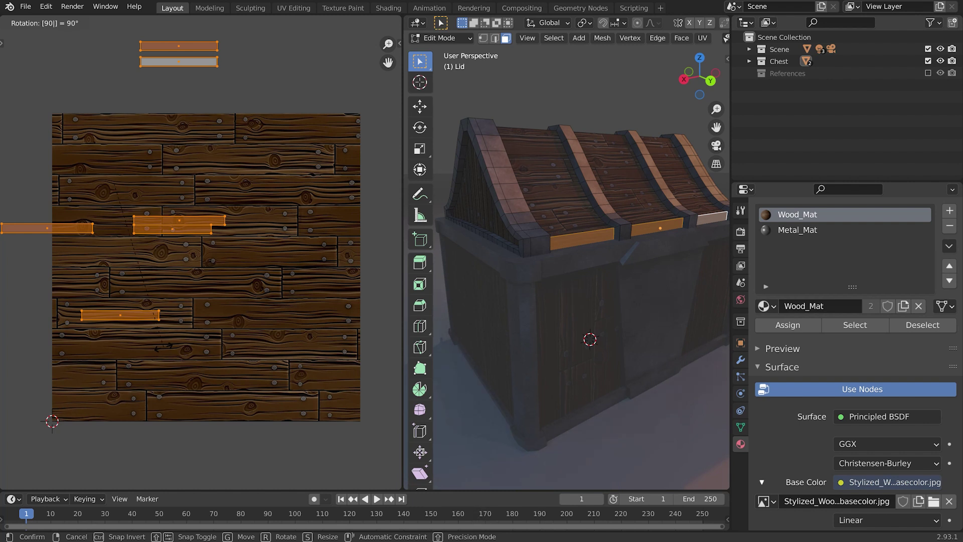
key("Return")
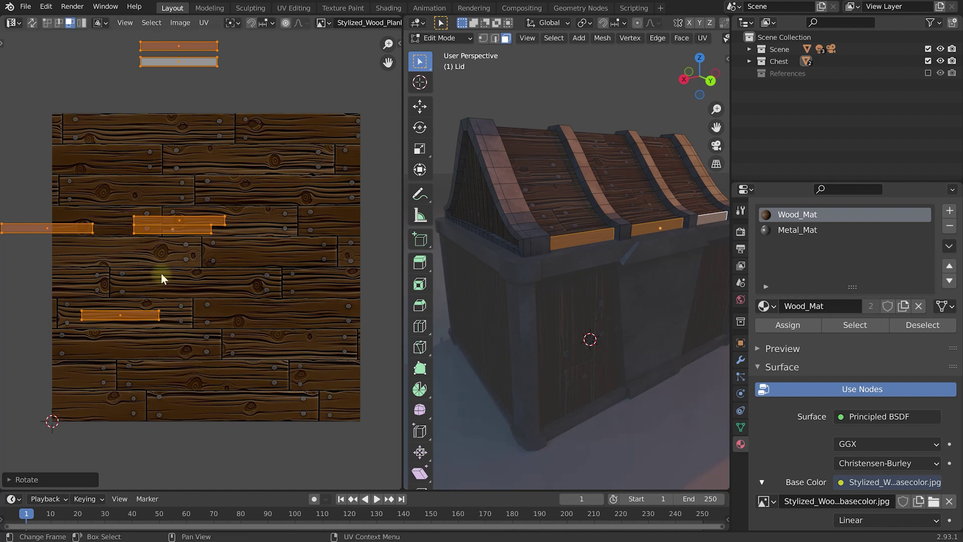
key("g")
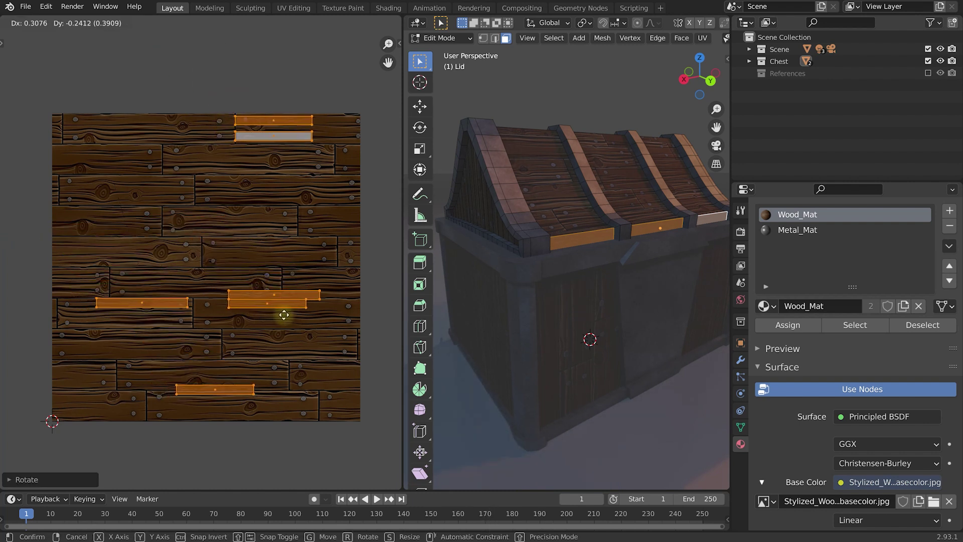
left_click(298, 314)
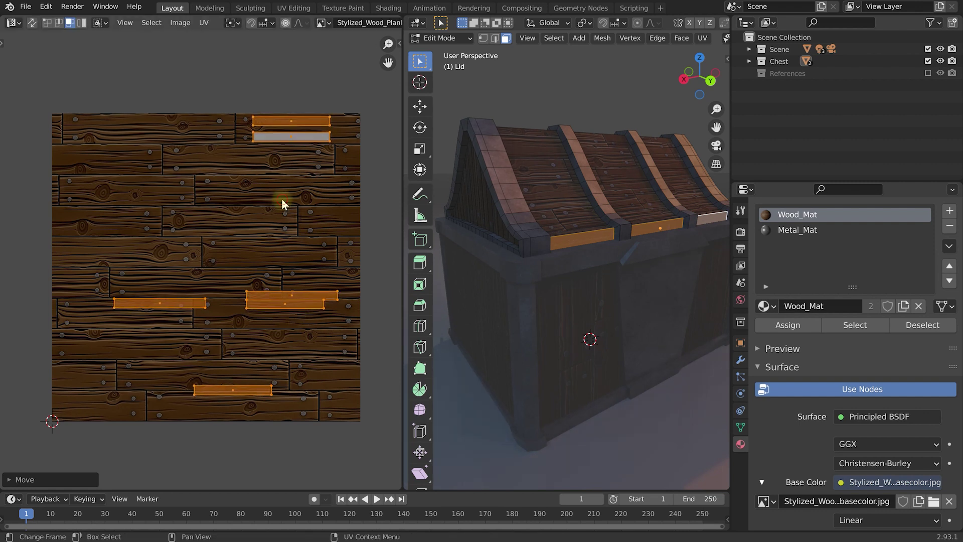
Place the two uppermost strip islands end to end along the upper edge of one plank in the third row
left_click(283, 203)
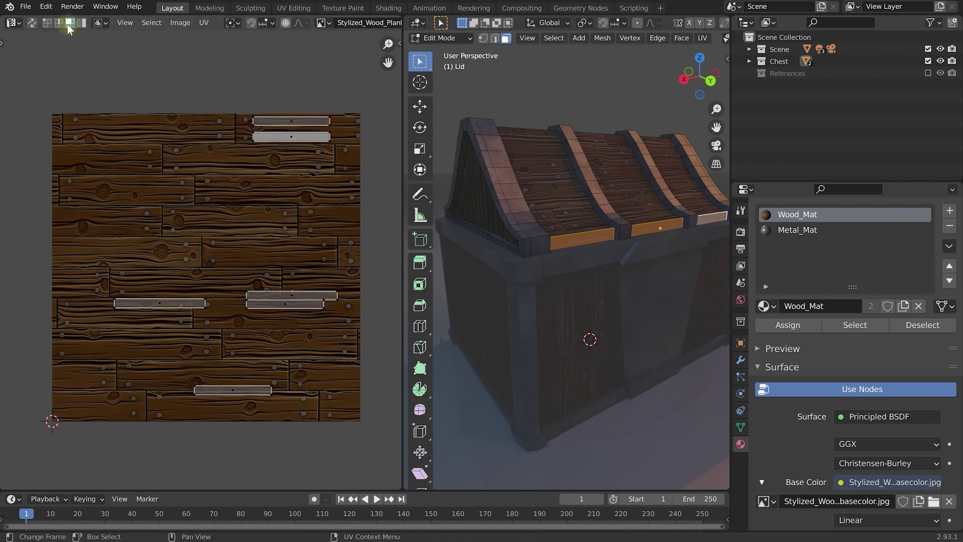
left_click(272, 121)
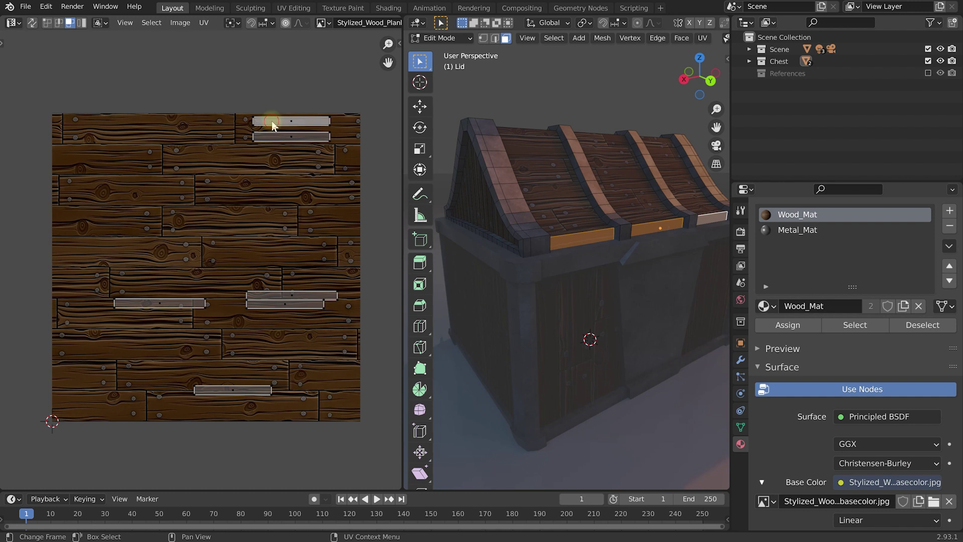
key("g")
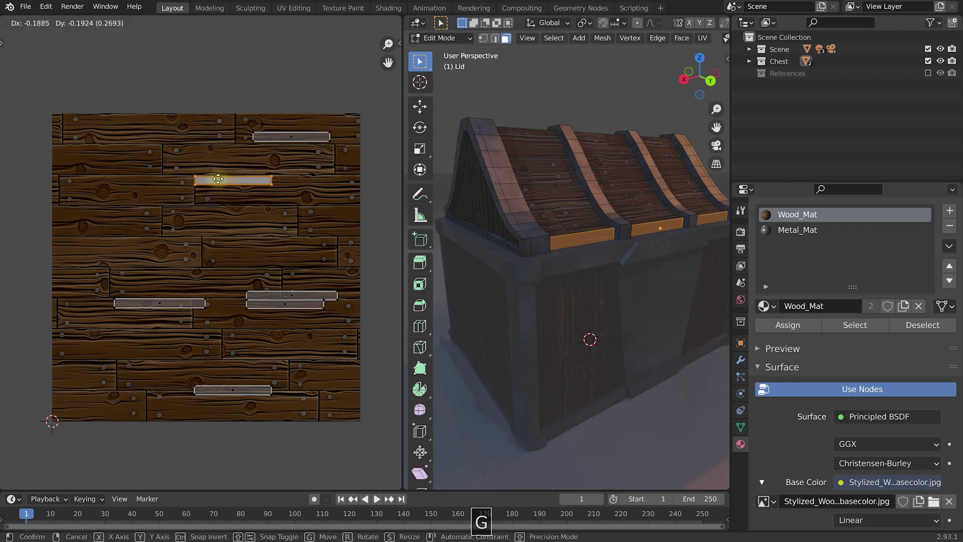
left_click(218, 178)
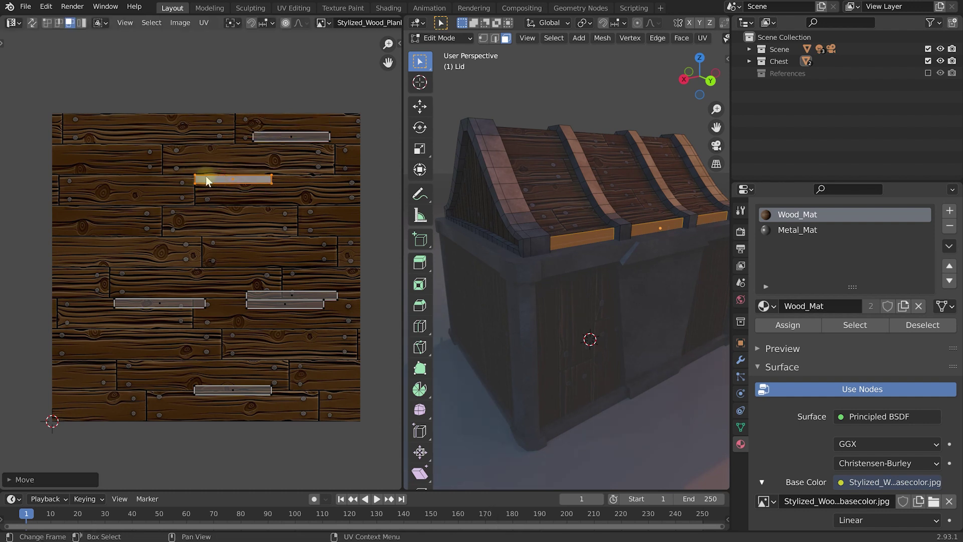
left_click(276, 136)
key("g")
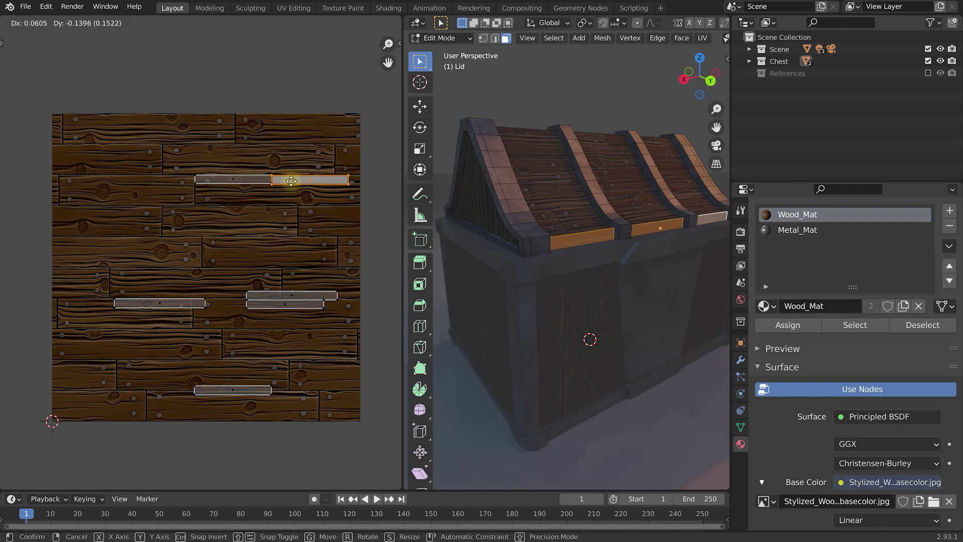
left_click(291, 180)
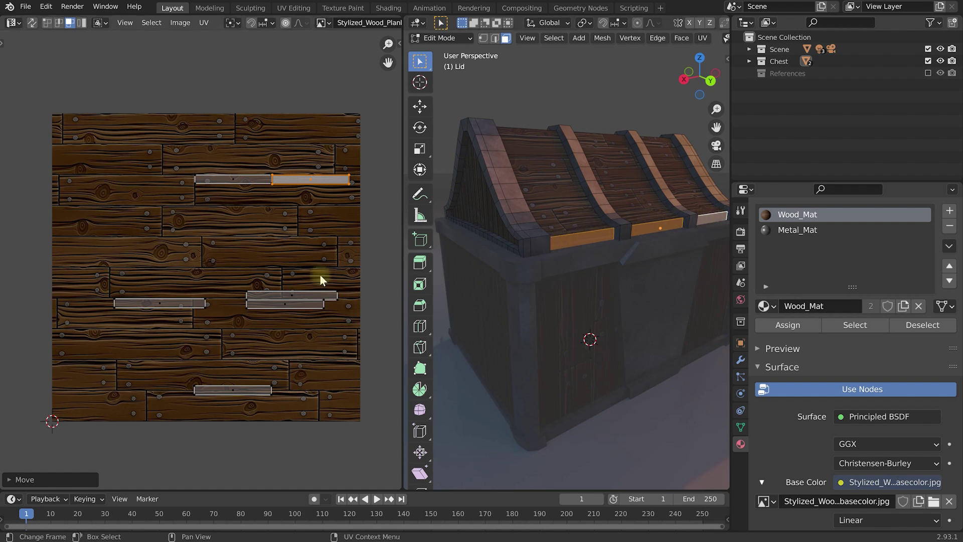
Separate the overlapping strip islands and move them and the lowest strip onto individual planks in the lower part of the texture
left_click(170, 303)
left_click(266, 305)
key("g")
left_click(243, 365)
left_click(263, 296)
key("g")
left_click(254, 305)
left_click(226, 391)
key("g")
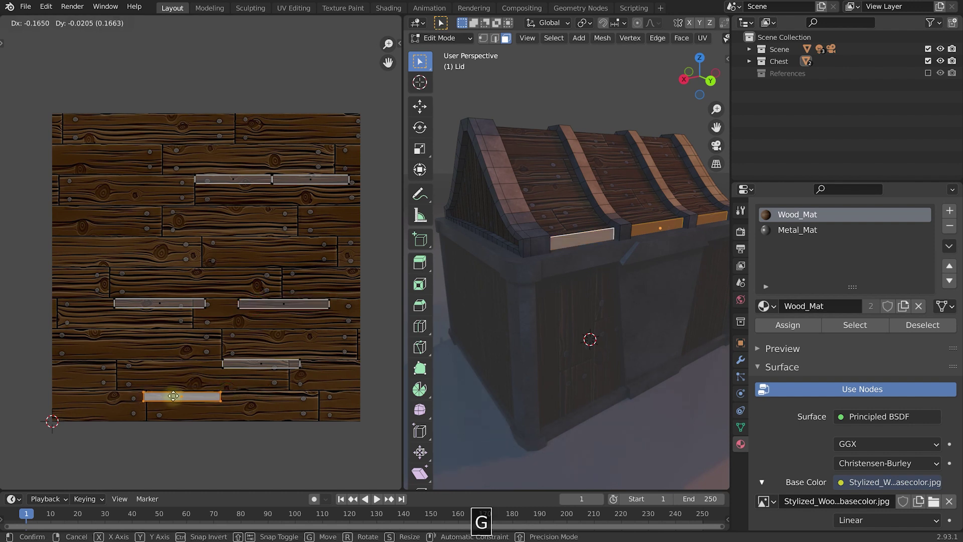
left_click(175, 394)
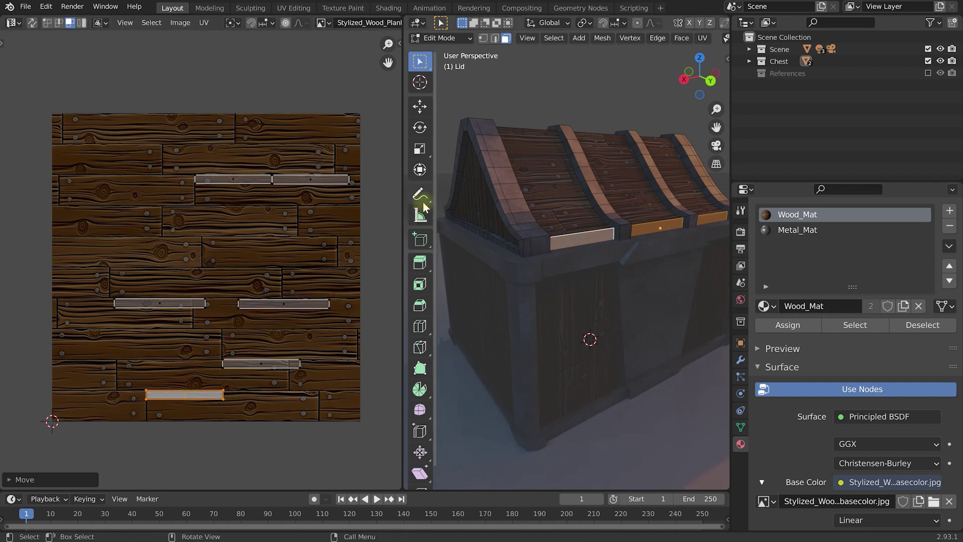
Enlarge the 3D viewport over the UV editor and return the lid to Object Mode with the chest's front in view
left_click(532, 208)
middle_click_drag(664, 147, 728, 159)
middle_click_drag(636, 200, 525, 206)
scroll(623, 198, "down", 1)
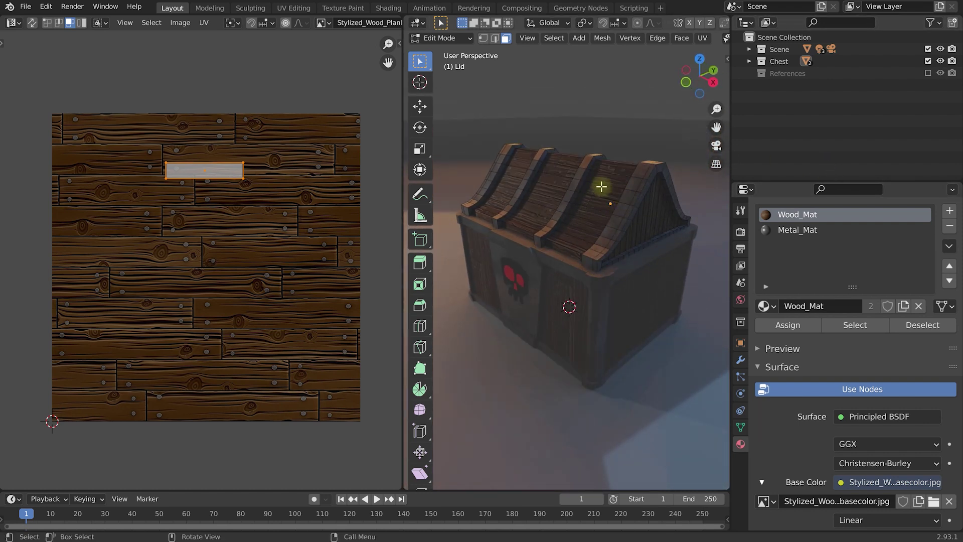
left_click_drag(405, 256, 39, 250)
middle_click_drag(258, 249, 321, 278)
key("Tab")
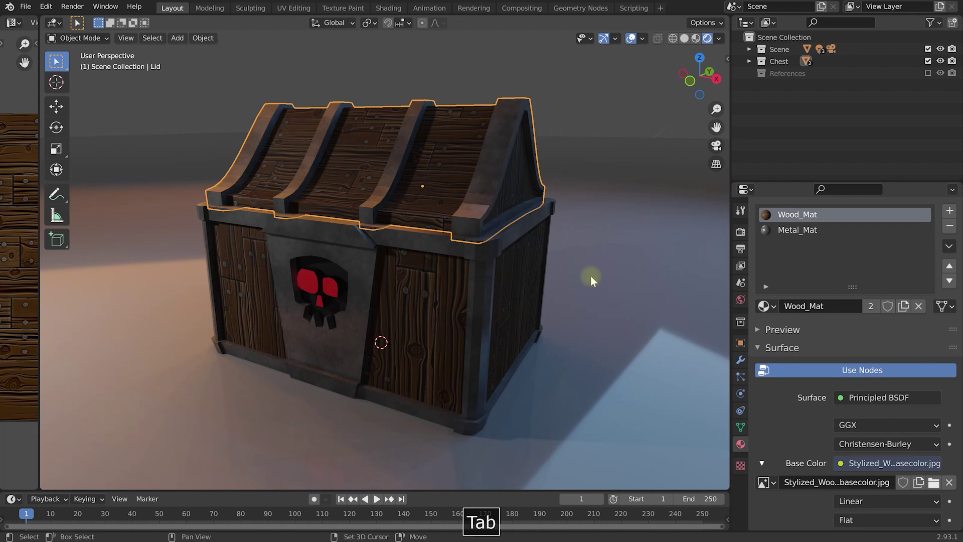
Examine how light falls on the chest's flat wood and metal surfaces from several high and low angles
left_click(611, 212)
middle_click_drag(397, 295, 216, 306)
middle_click_drag(260, 262, 366, 271, "shift")
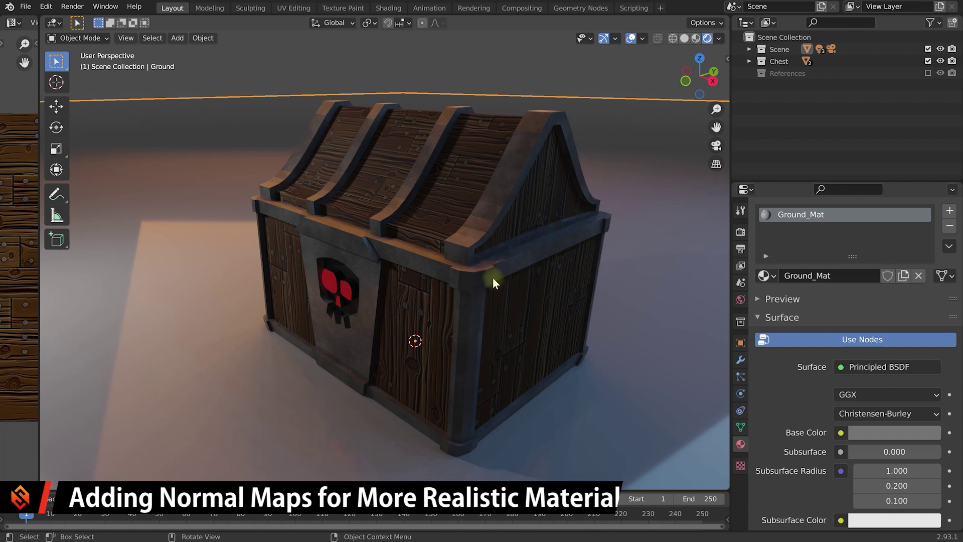
middle_click_drag(501, 277, 493, 264)
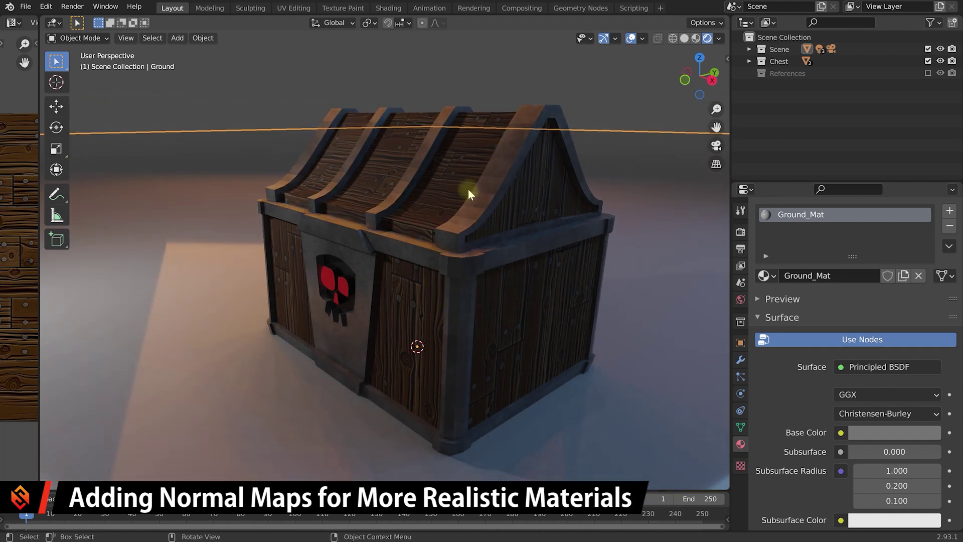
scroll(482, 192, "up", 1)
middle_click_drag(526, 211, 501, 218)
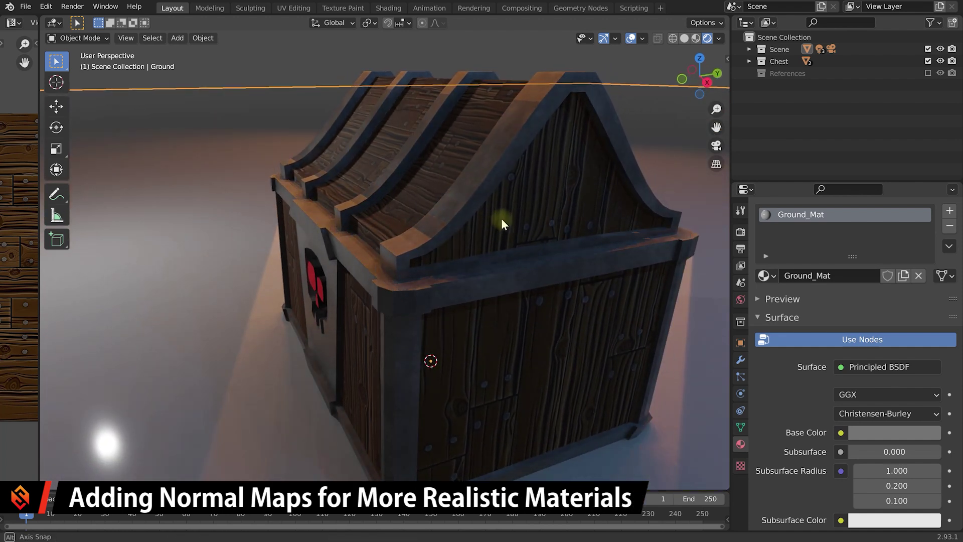
middle_click_drag(368, 174, 408, 187)
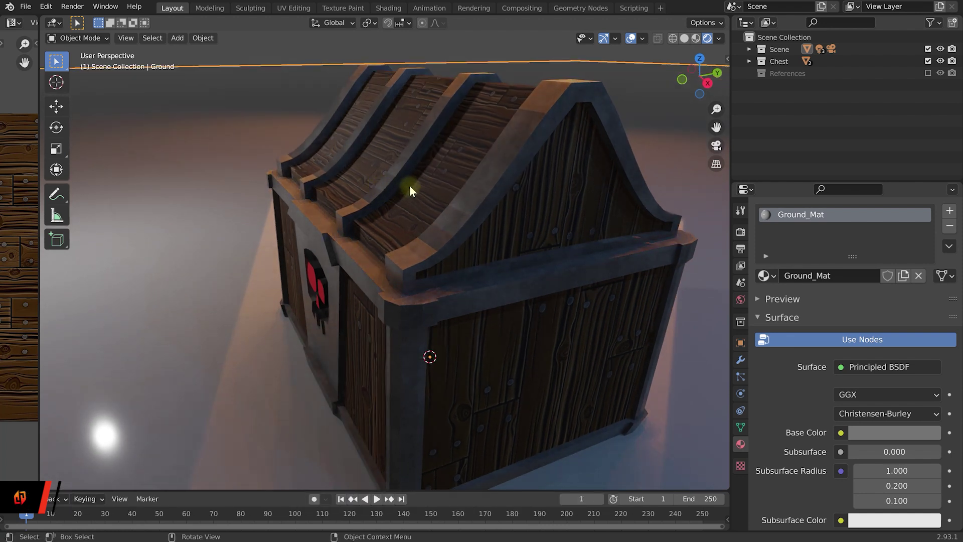
middle_click_drag(461, 143, 290, 236)
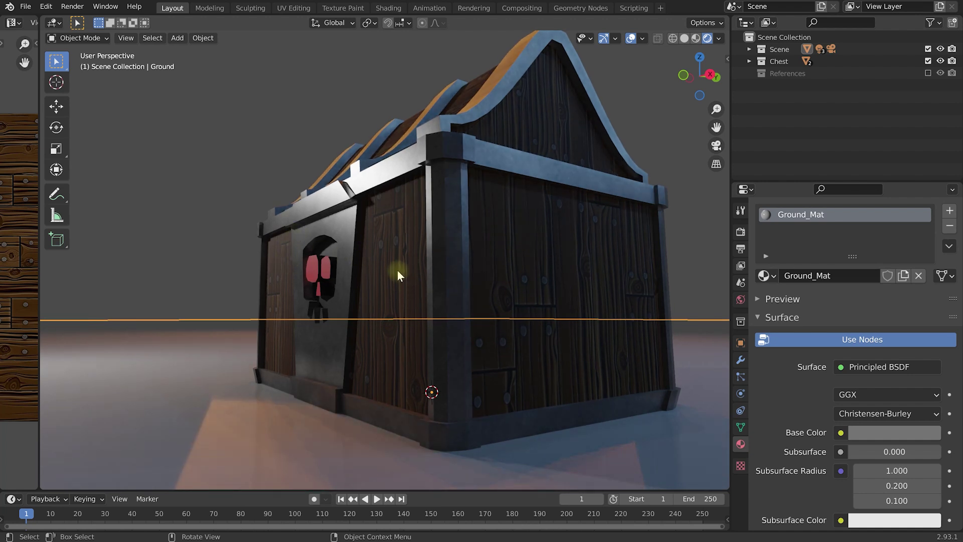
middle_click_drag(382, 236, 402, 258)
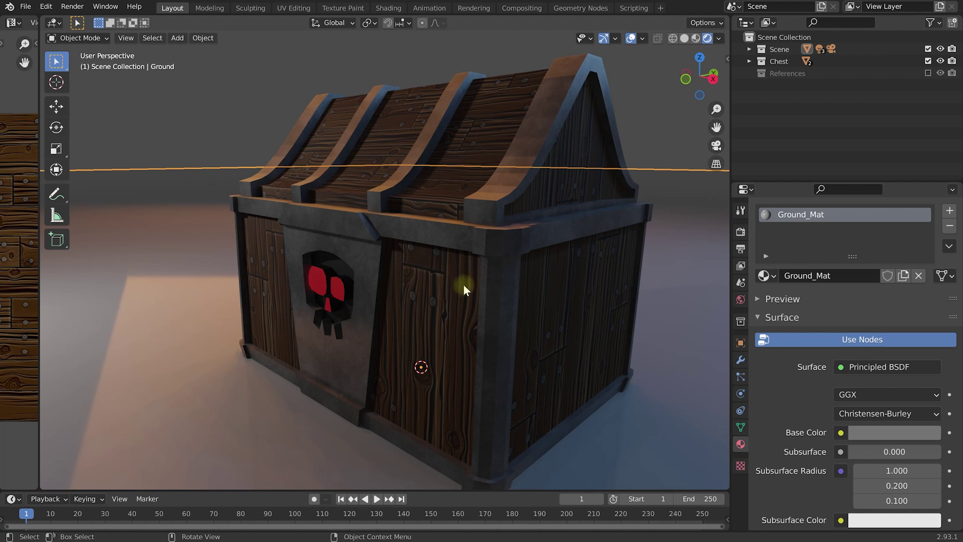
middle_click_drag(464, 285, 458, 268)
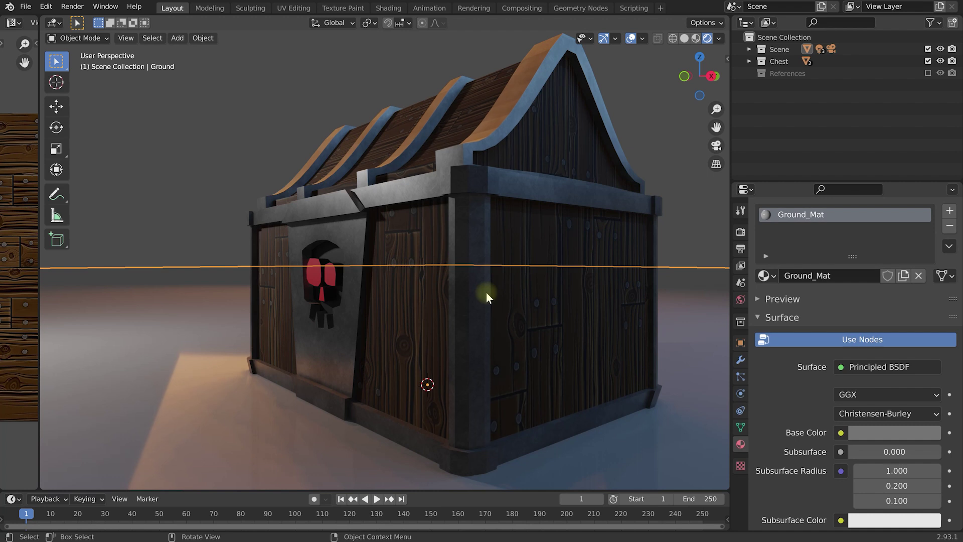
middle_click_drag(477, 297, 493, 245)
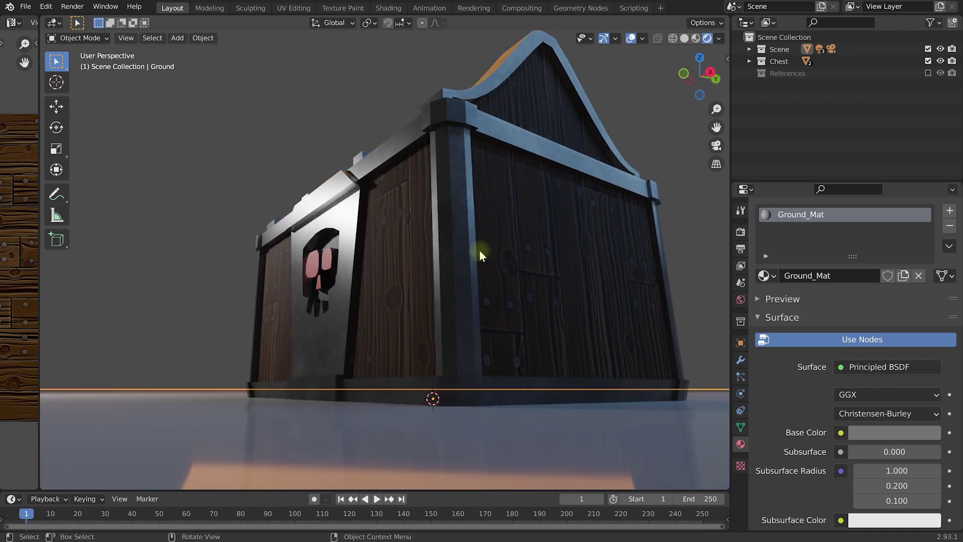
Select the chest body and its Wood_Mat material, and review the shader settings down to the Normal input
left_click(461, 255)
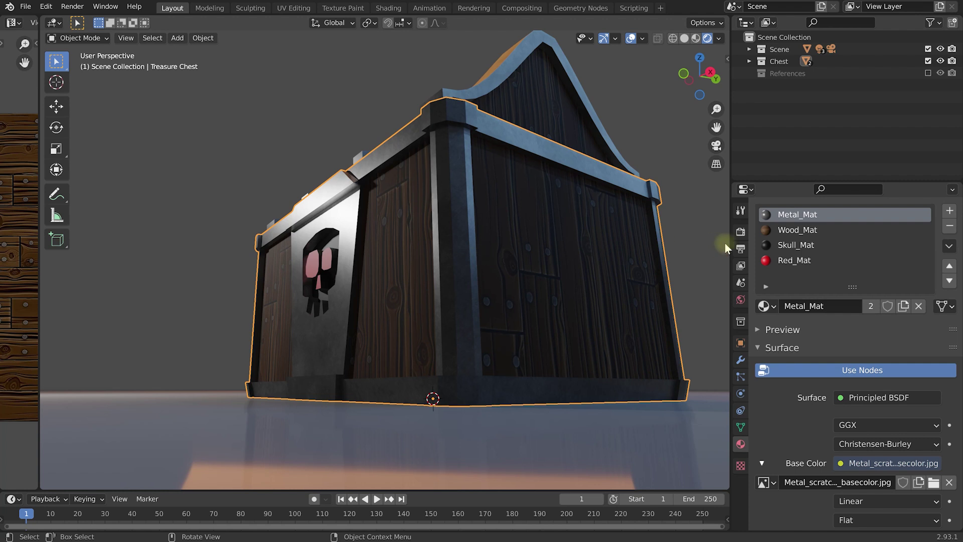
left_click(782, 229)
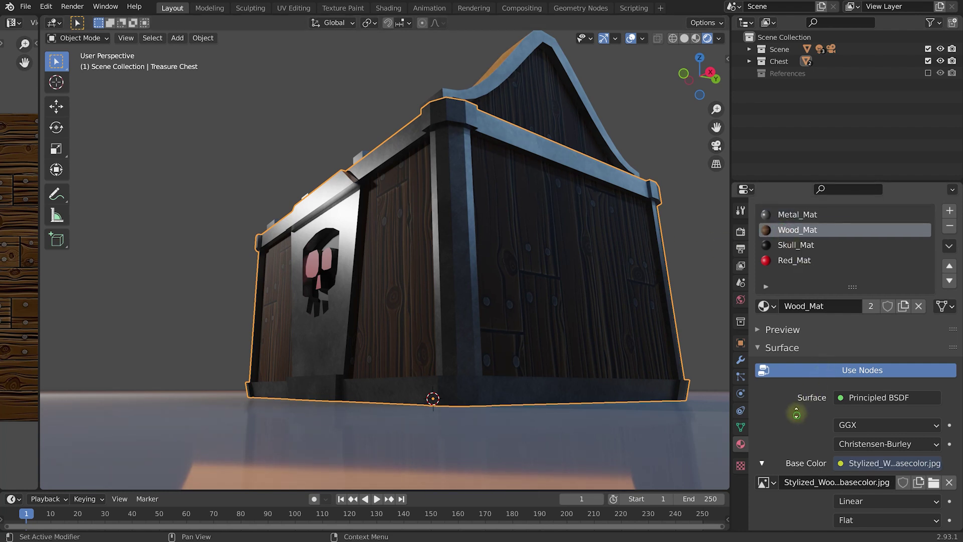
scroll(796, 415, "down", 8)
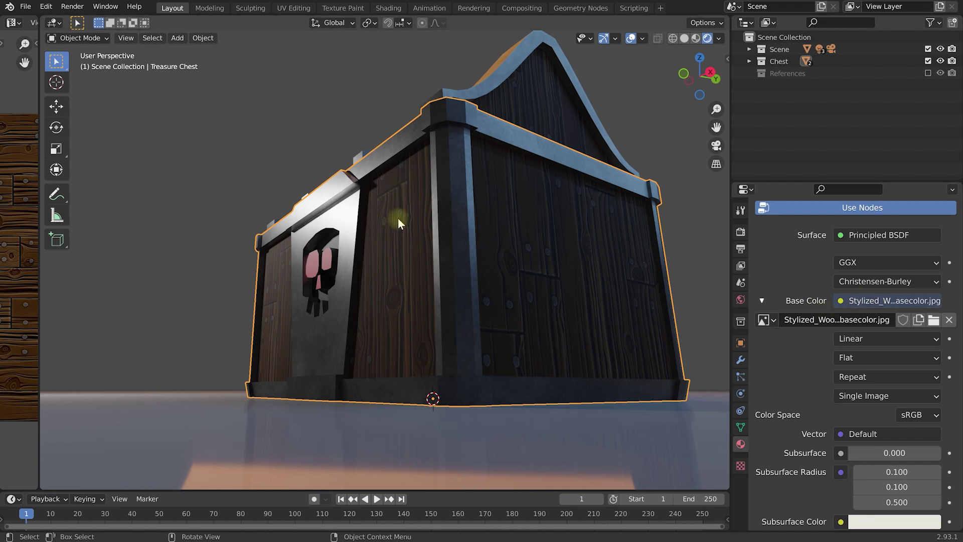
scroll(798, 411, "down", 10)
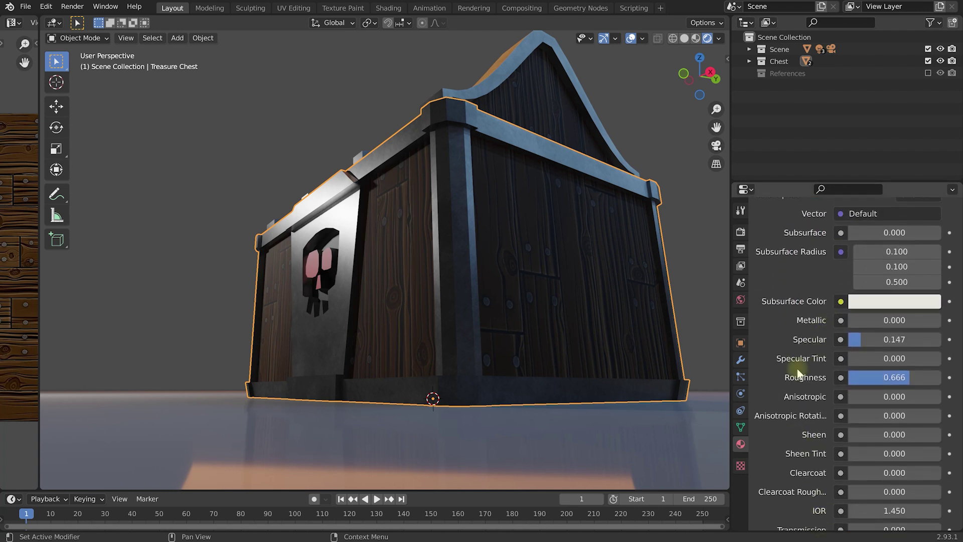
scroll(822, 341, "down", 3)
scroll(799, 387, "down", 2)
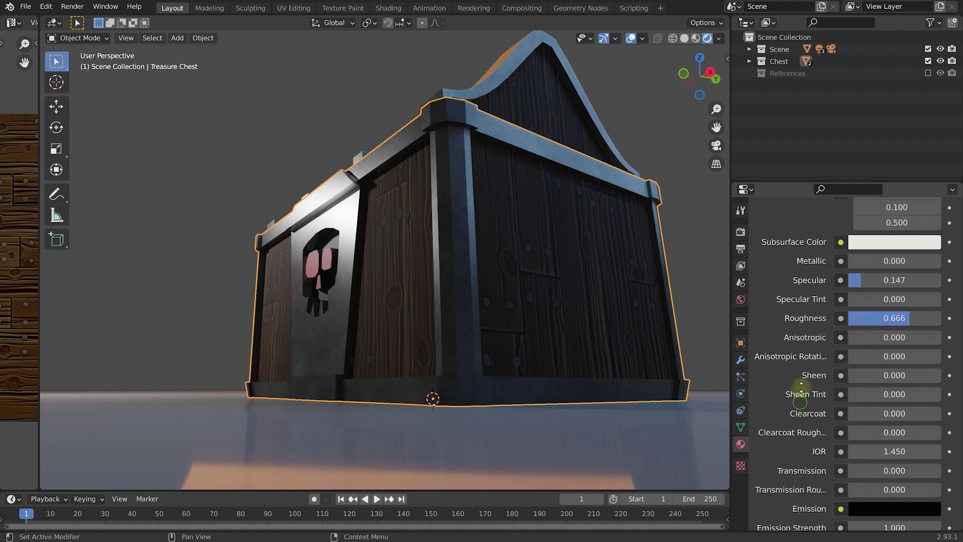
scroll(806, 432, "down", 1)
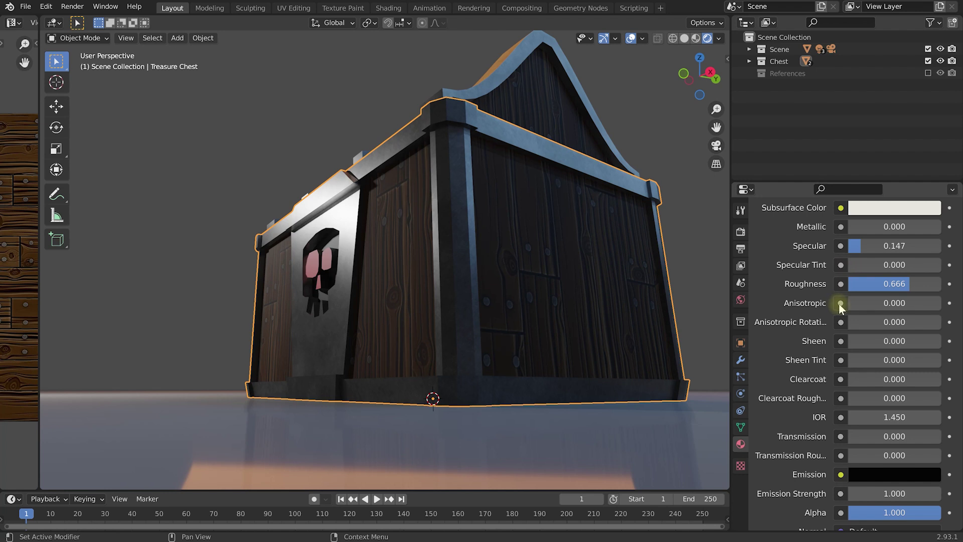
middle_click_drag(799, 382, 810, 280)
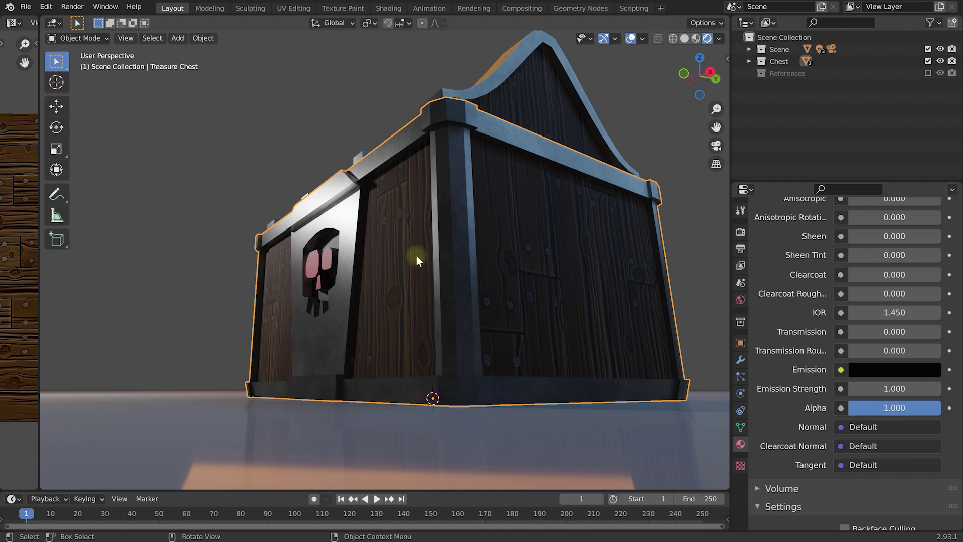
Show vertex and face normals on the chest body in Edit Mode and select the large wood face on its end
key("Tab")
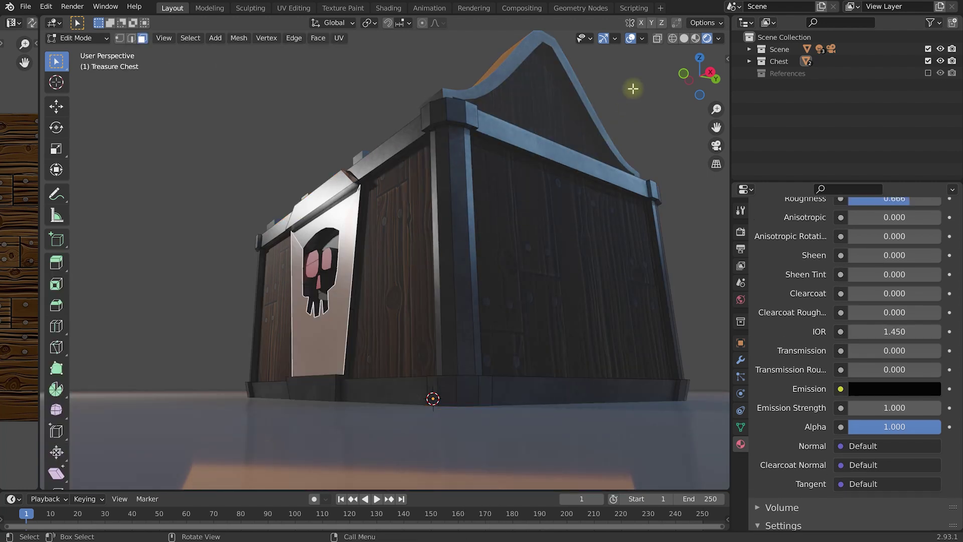
left_click(642, 38)
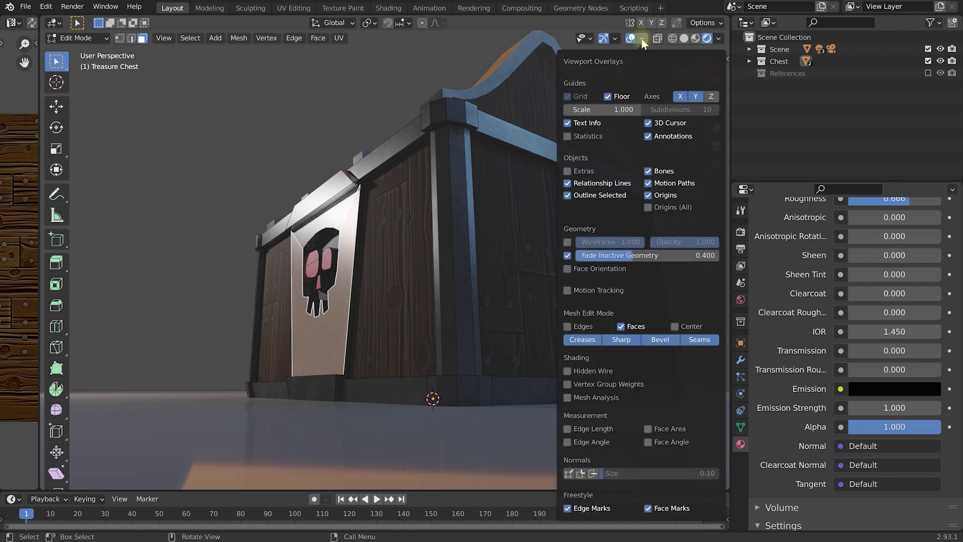
left_click(568, 474)
left_click(592, 474)
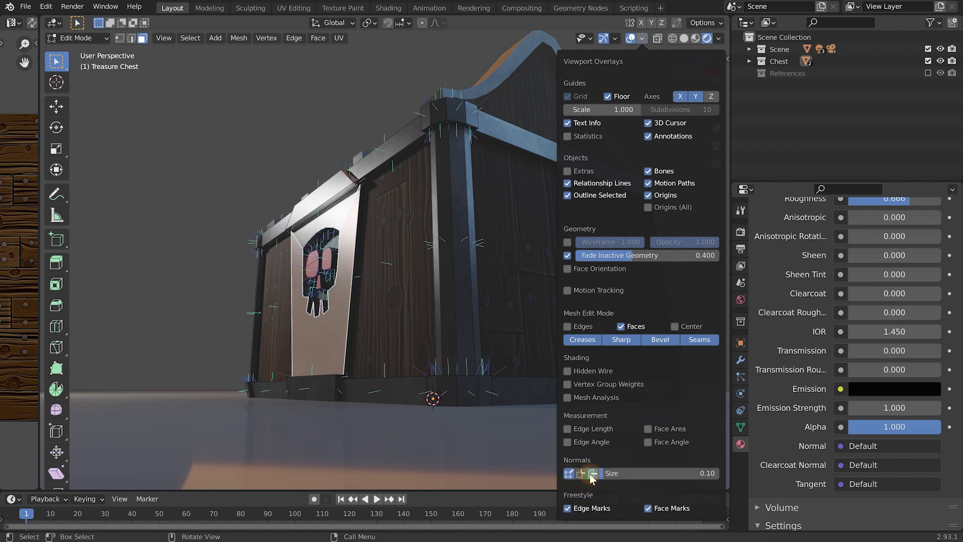
mouse_move(389, 266)
middle_mouse_down()
mouse_move(370, 289)
mouse_move(389, 288)
mouse_move(389, 303)
mouse_move(378, 284)
mouse_move(384, 267)
mouse_move(383, 285)
middle_mouse_up()
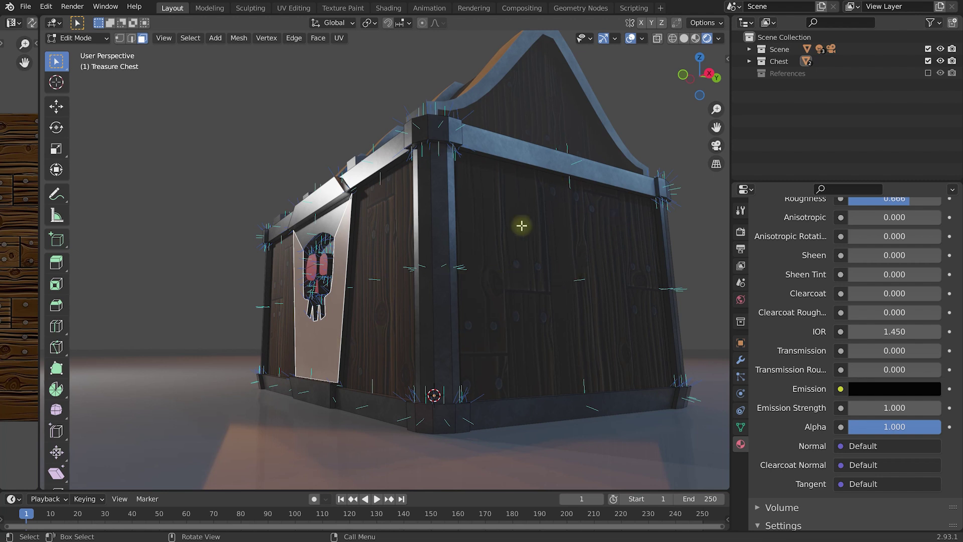
left_click(546, 293)
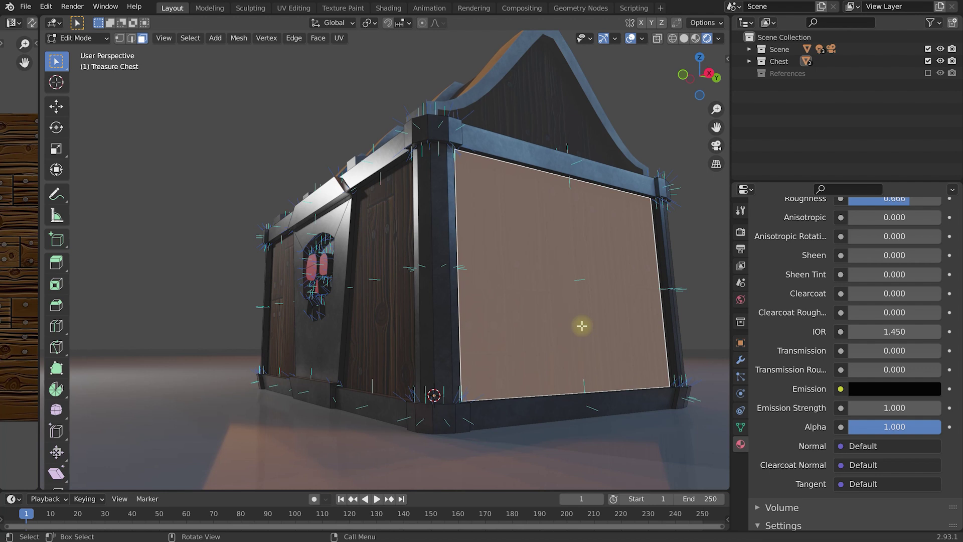
Deselect the chest's end face, turn off the vertex and face normals display, and return the body to Object Mode
left_click(702, 256)
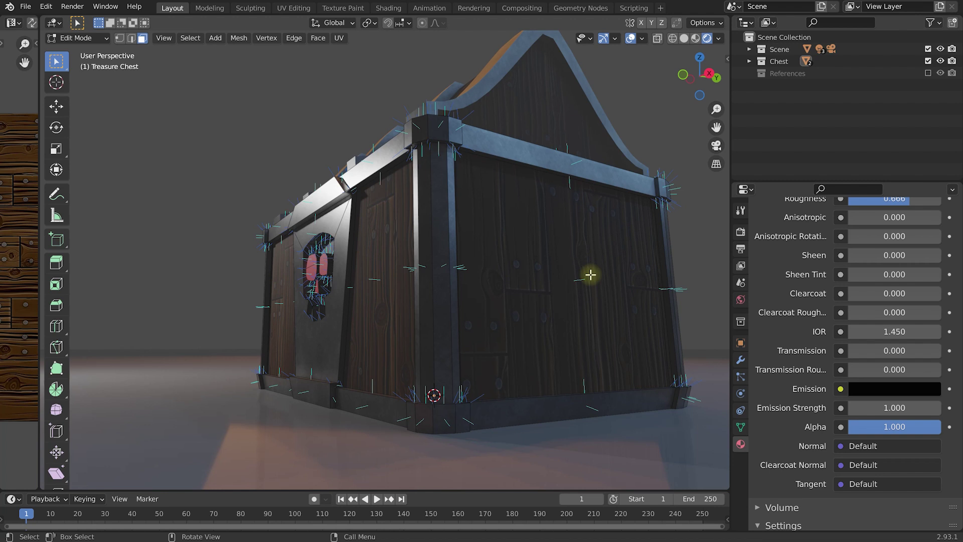
left_click(642, 38)
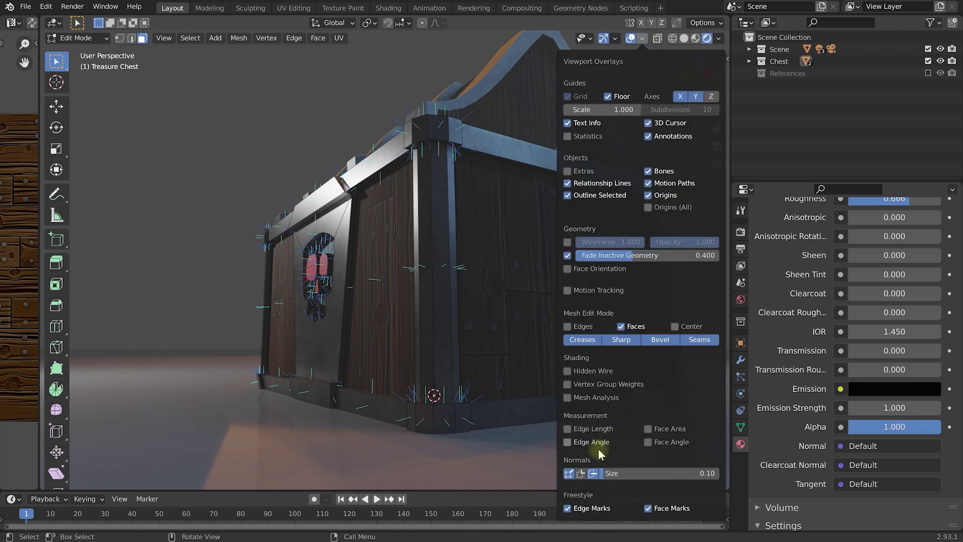
left_click(592, 473)
left_click(569, 473)
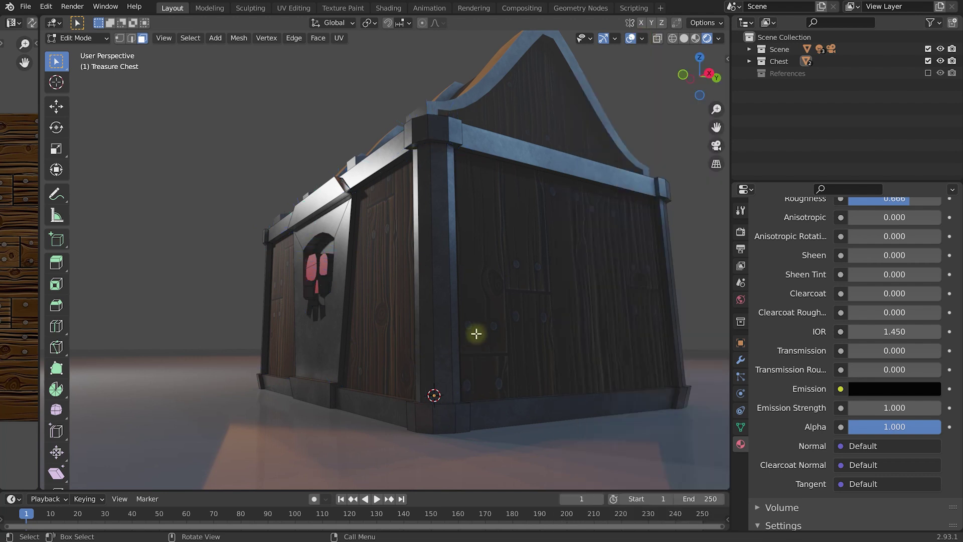
middle_click_drag(488, 280, 530, 304)
key("Tab")
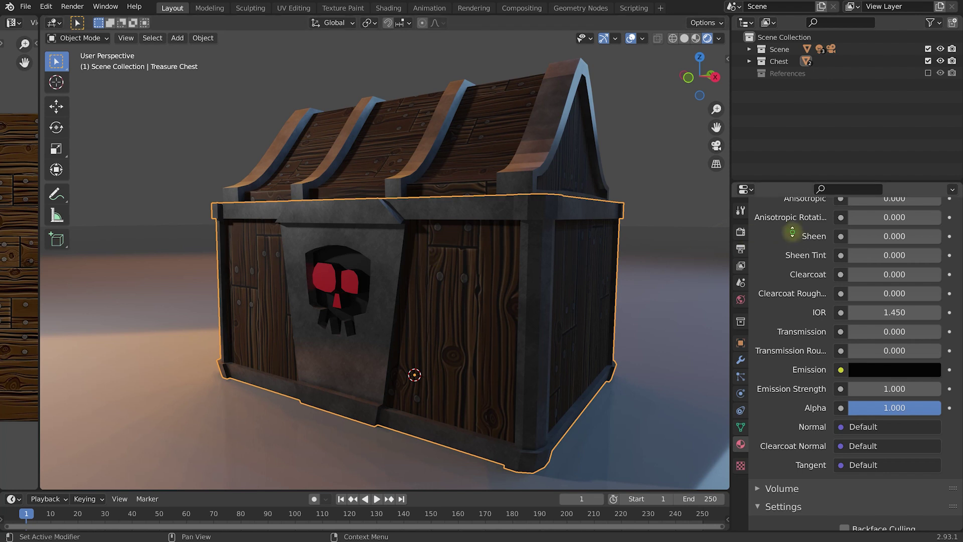
Feed the Normal input of the chest body's Wood_Mat shader with a Normal Map node
middle_click_drag(793, 238, 795, 503)
middle_click_drag(767, 211, 750, 519)
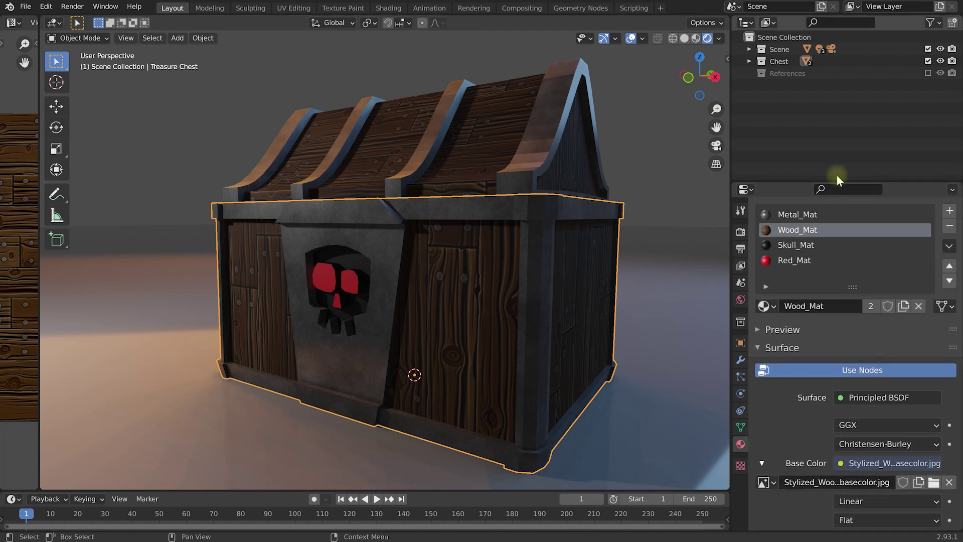
middle_click_drag(801, 402, 808, 216)
middle_click_drag(808, 380, 808, 287)
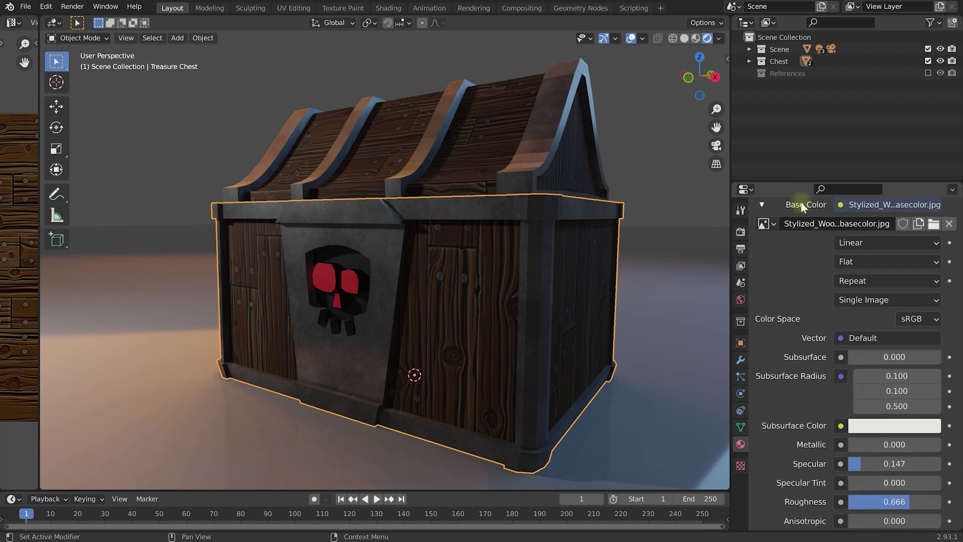
middle_click_drag(808, 341, 805, 165)
middle_click_drag(783, 469, 804, 258)
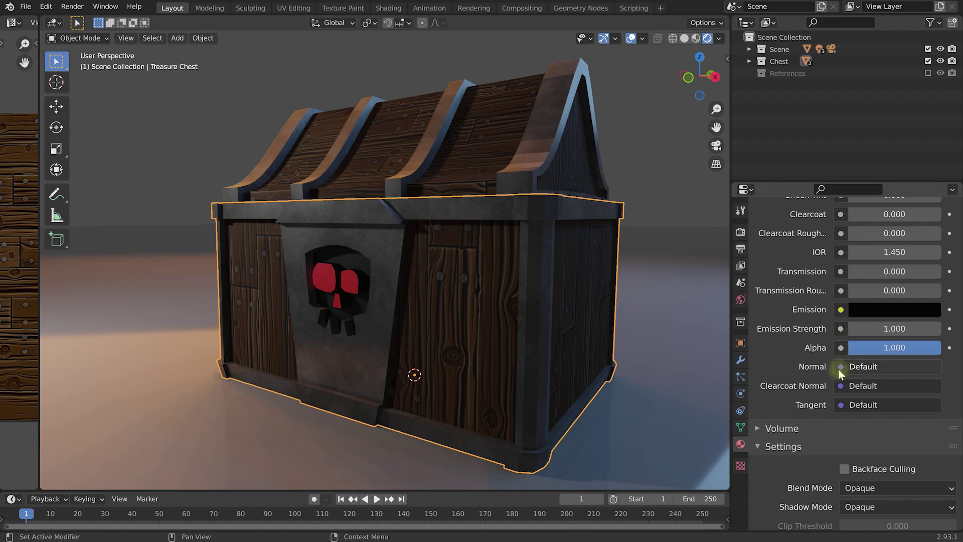
left_click(865, 367)
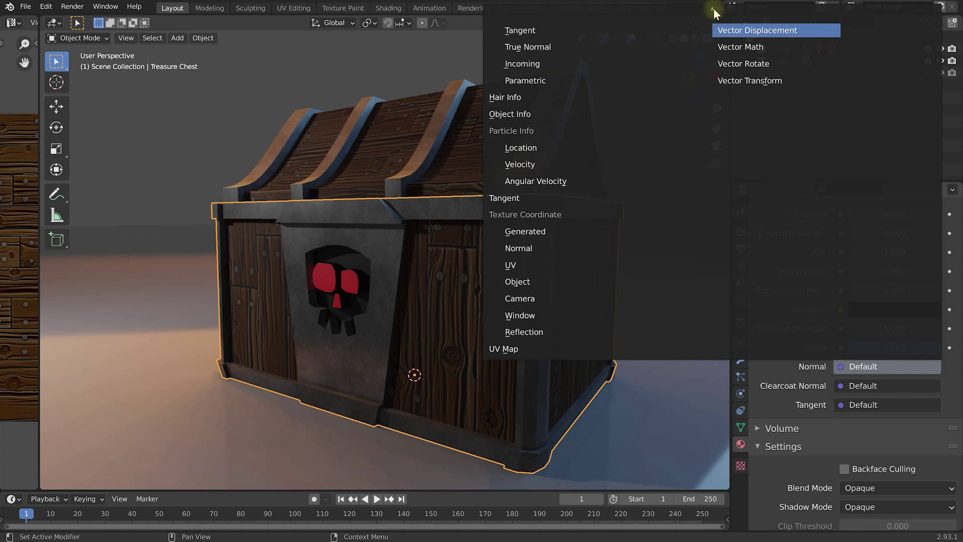
mouse_move(712, 8)
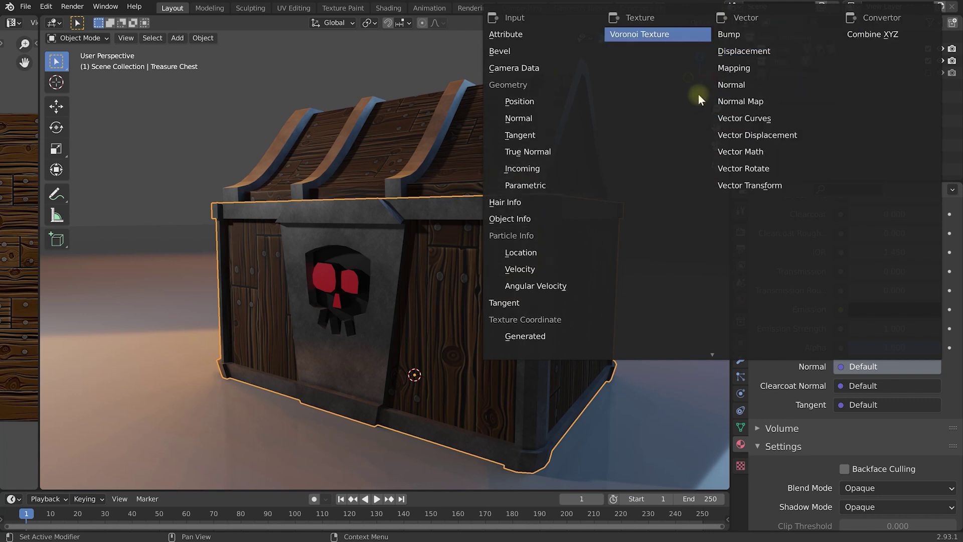
left_click(761, 101)
middle_click_drag(642, 257, 585, 250)
middle_click_drag(786, 325, 794, 245)
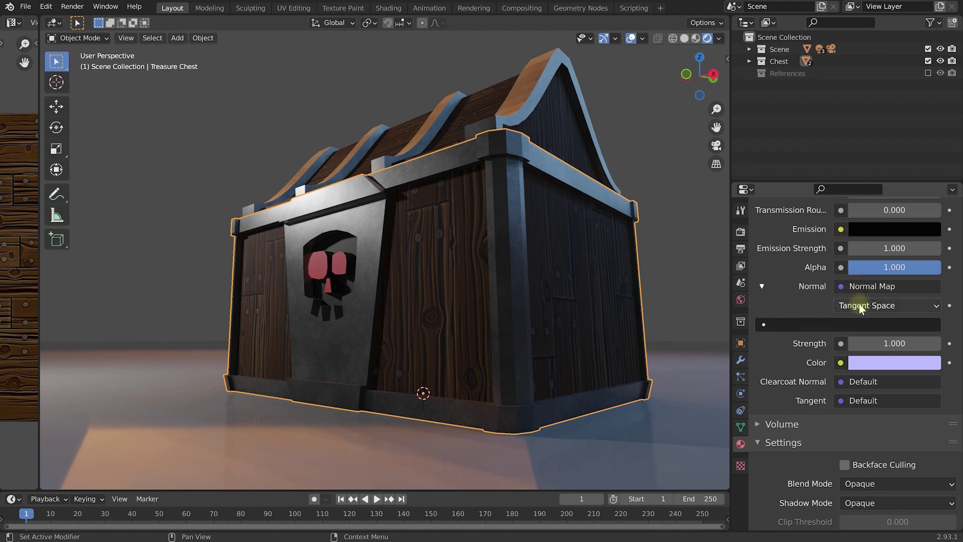
Assign UVMap to the wood's tangent-space Normal Map and use an Image Texture as its Color input
left_click(785, 326)
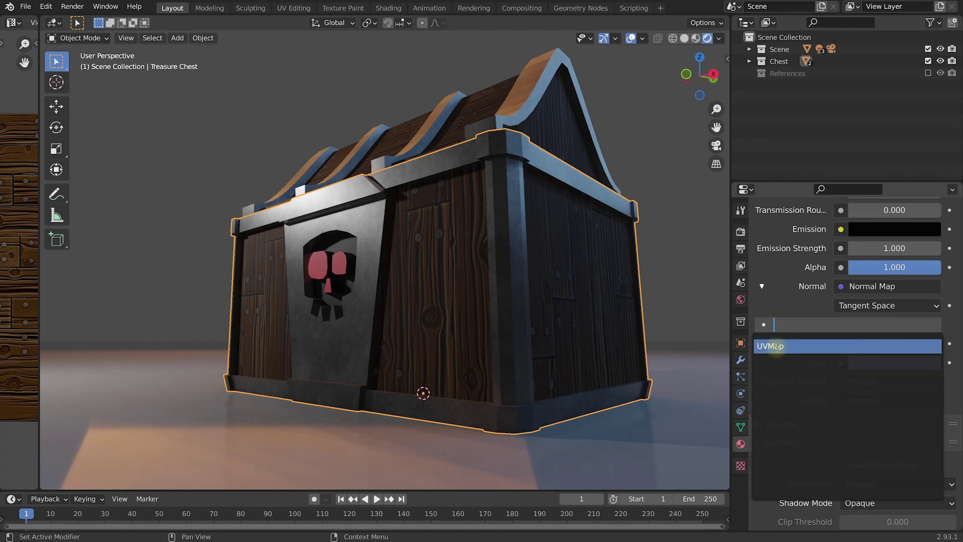
left_click(775, 346)
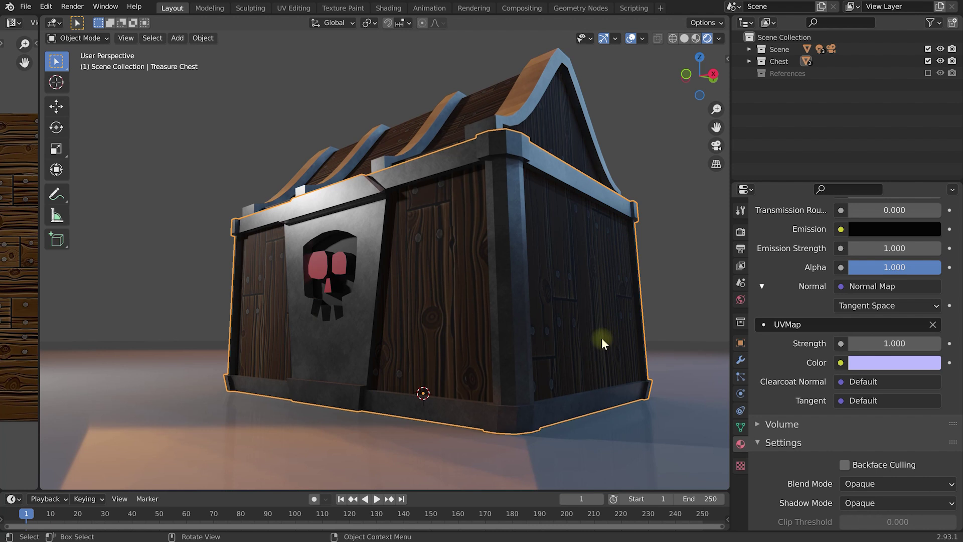
middle_click_drag(574, 336, 570, 329)
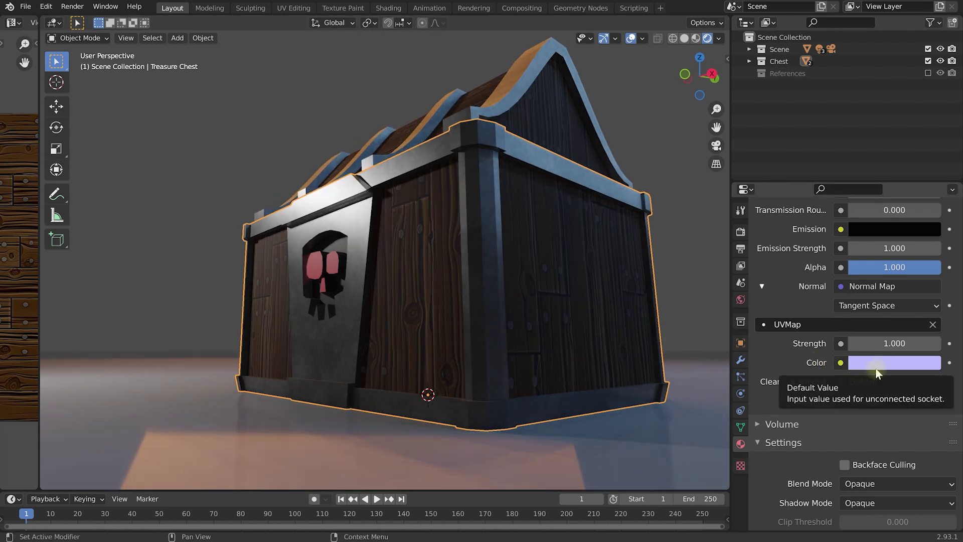
left_click(840, 363)
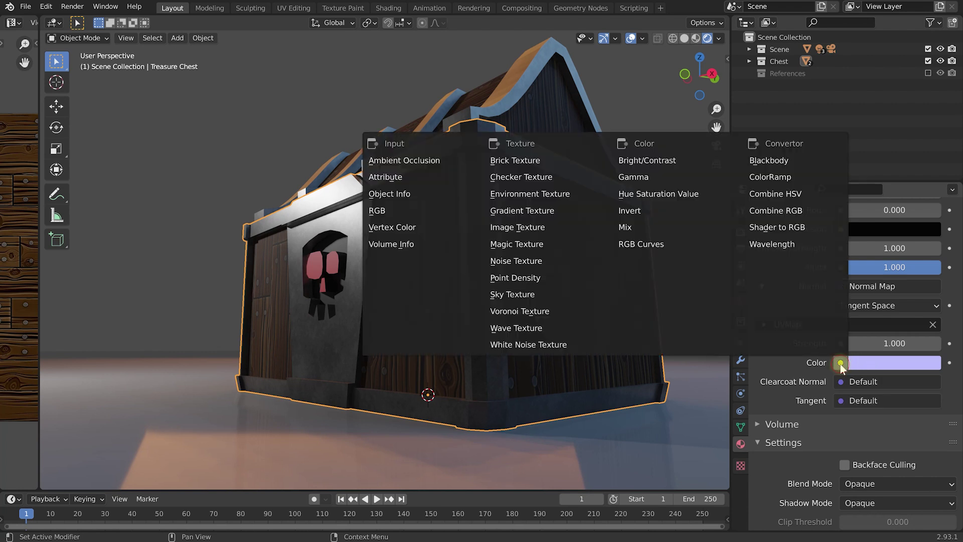
left_click(511, 231)
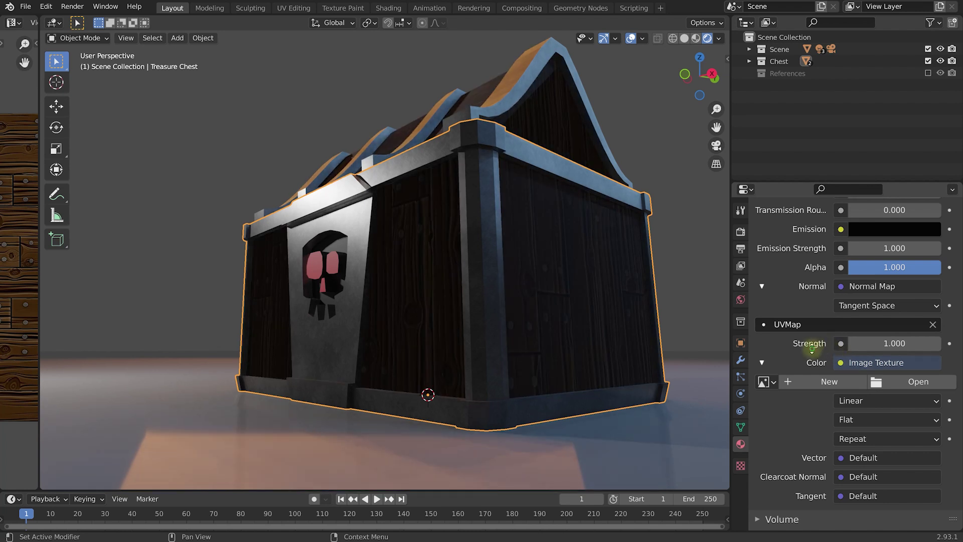
Load Stylized_Wood_Planks_001_normal.jpg from the Stylized_Wood_Planks_001_SD textures folder into the wood's normal map, previewing the image first
scroll(812, 344, "down", 3)
left_click(917, 326)
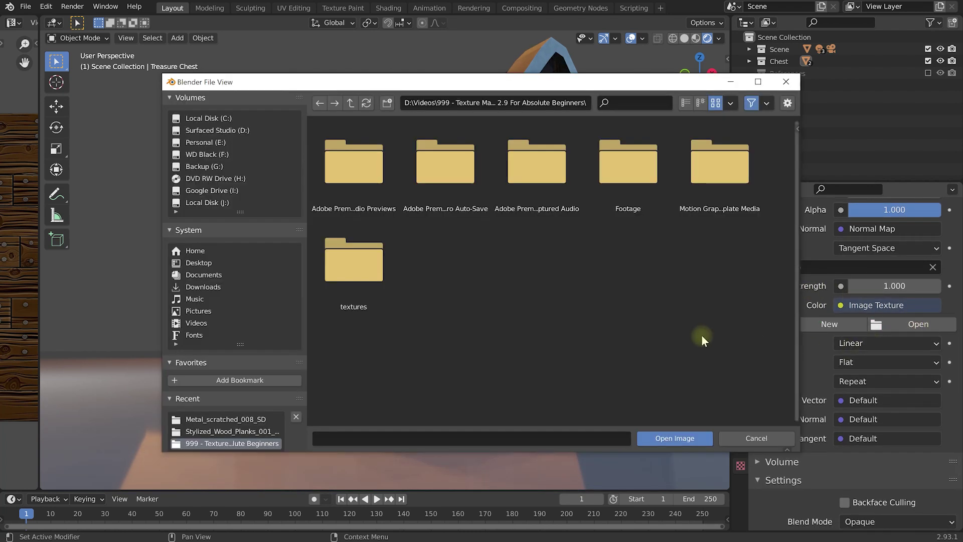
left_click(367, 268)
left_click(368, 267)
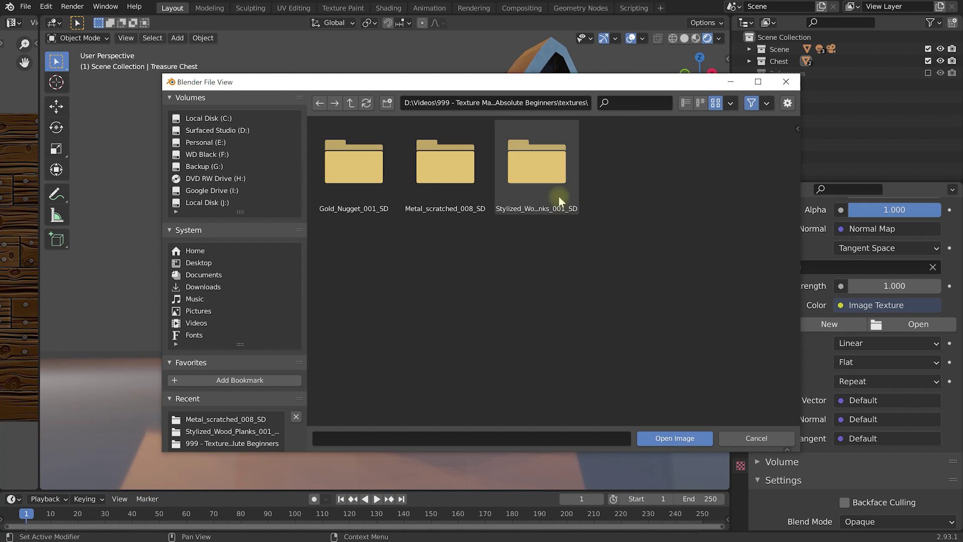
left_click(545, 176)
left_click(545, 175)
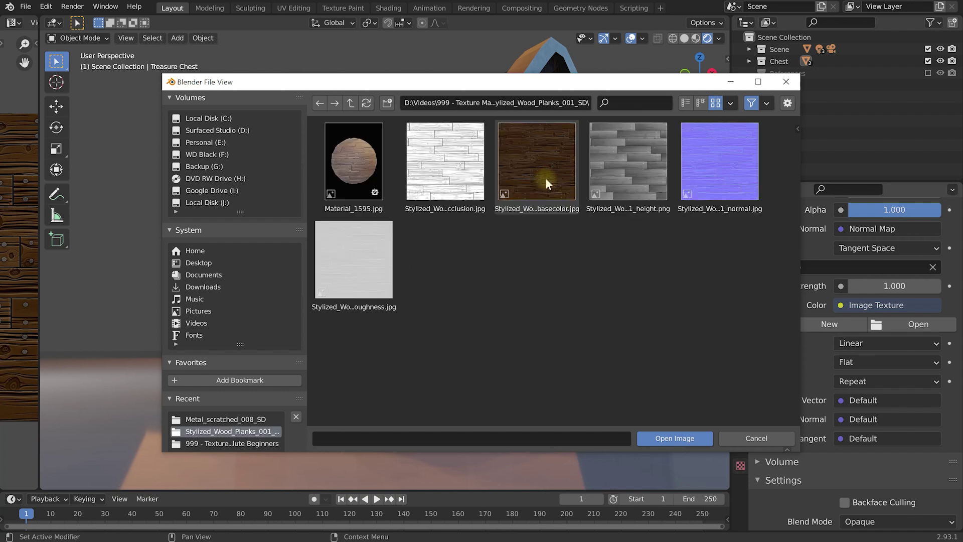
left_click(709, 203)
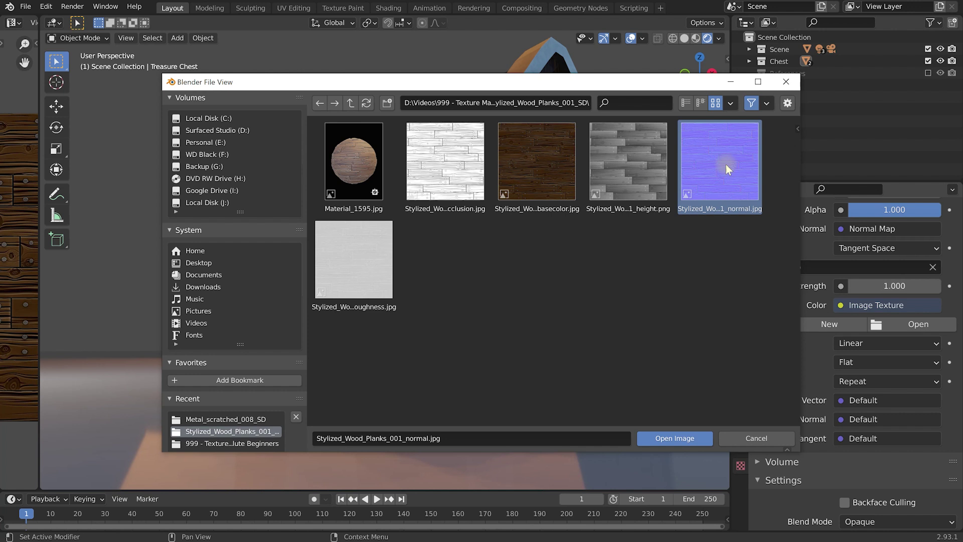
left_click_drag(962, 84, 144, 11)
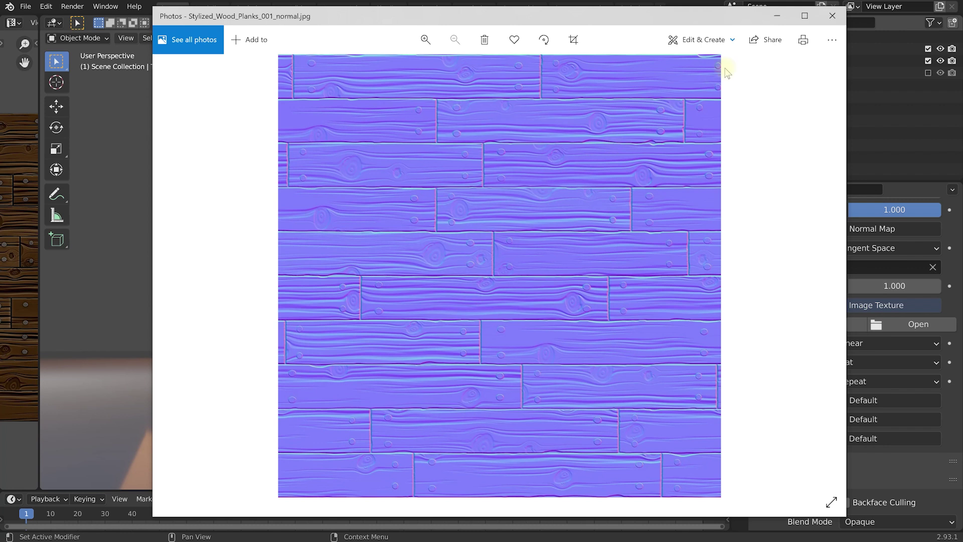
left_click(832, 16)
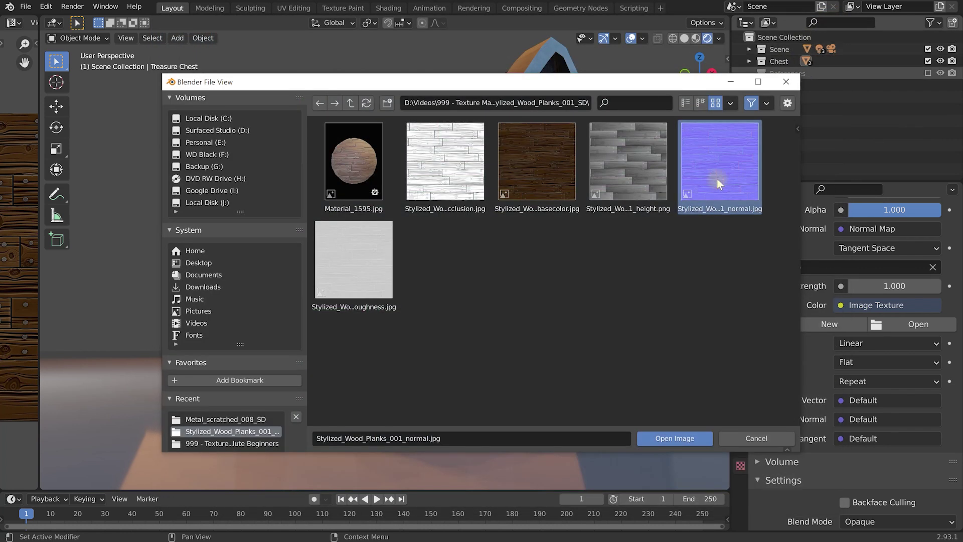
left_click(661, 439)
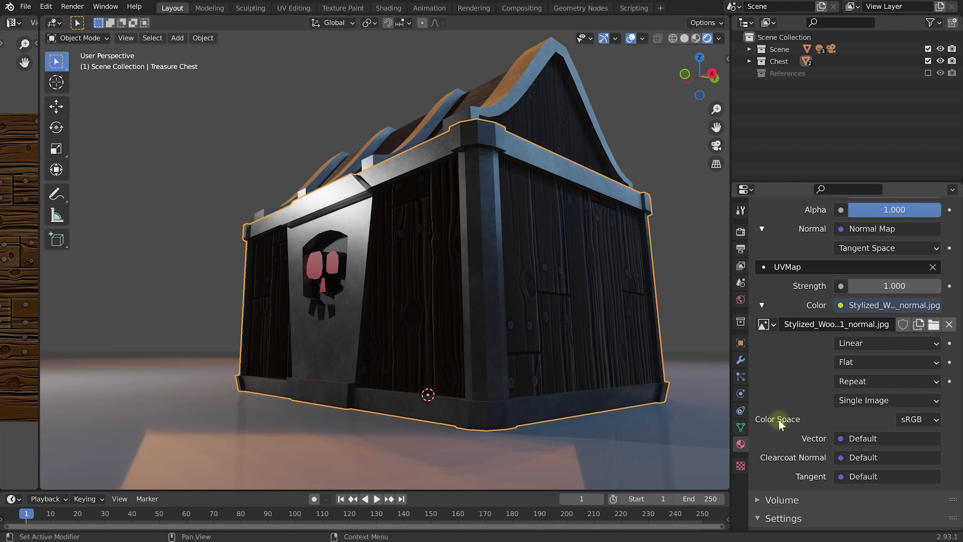
Set the wood normal image's color space to Non-Color and check the planks from a higher angle
left_click(935, 422)
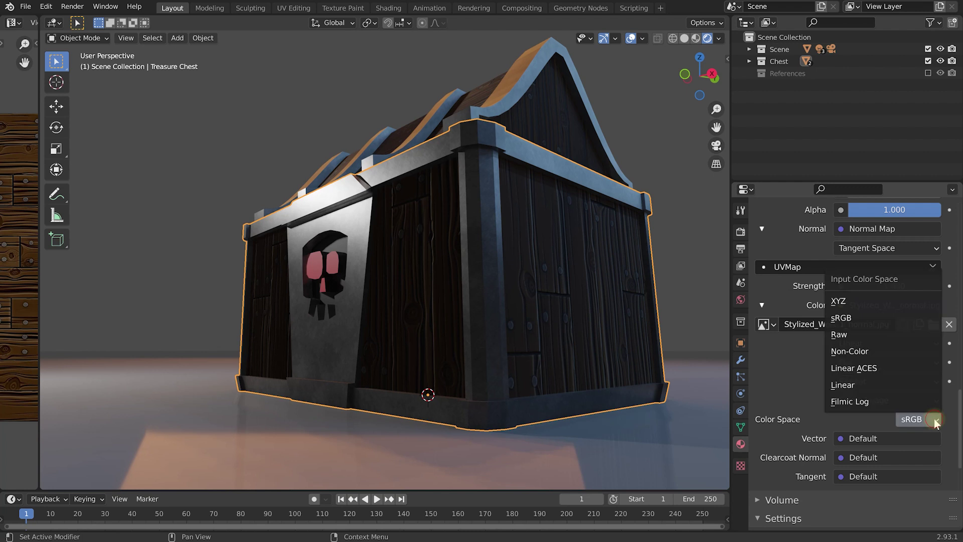
left_click(873, 353)
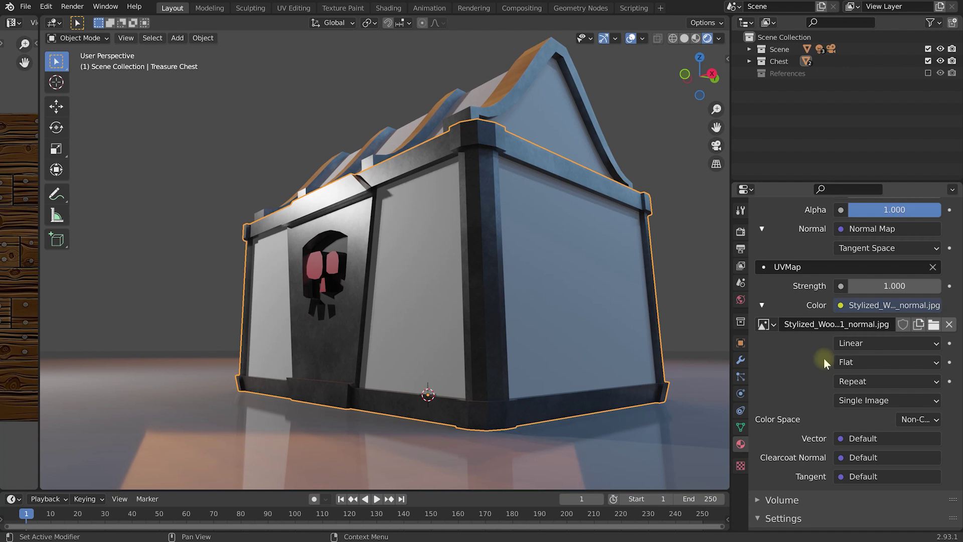
middle_click_drag(474, 211, 466, 273)
middle_click_drag(441, 255, 442, 138)
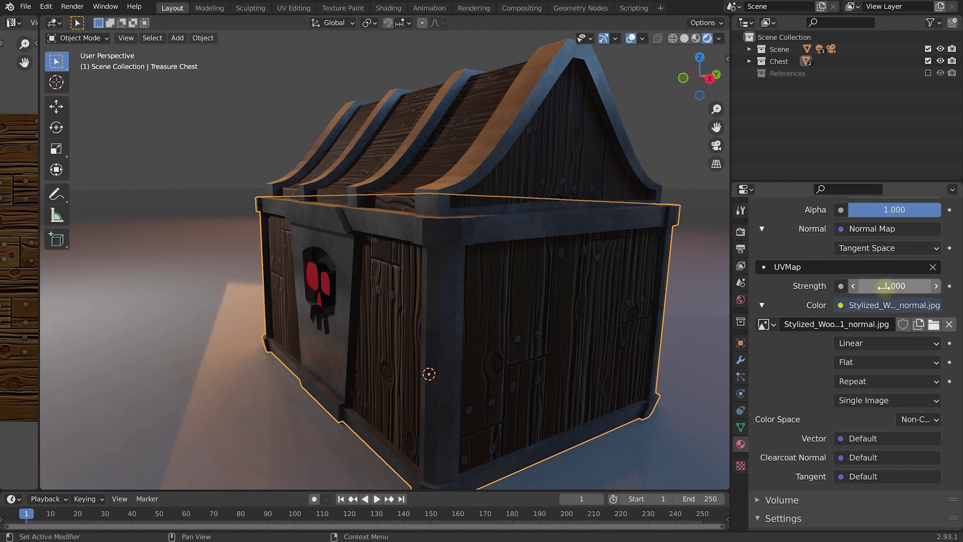
Set the wood normal map's strength to 4.5 and Wood_Mat's roughness to 0.548
mouse_move(878, 287)
left_mouse_down()
mouse_move(943, 287)
mouse_move(871, 287)
mouse_move(904, 286)
left_mouse_up()
middle_click_drag(458, 177, 404, 182)
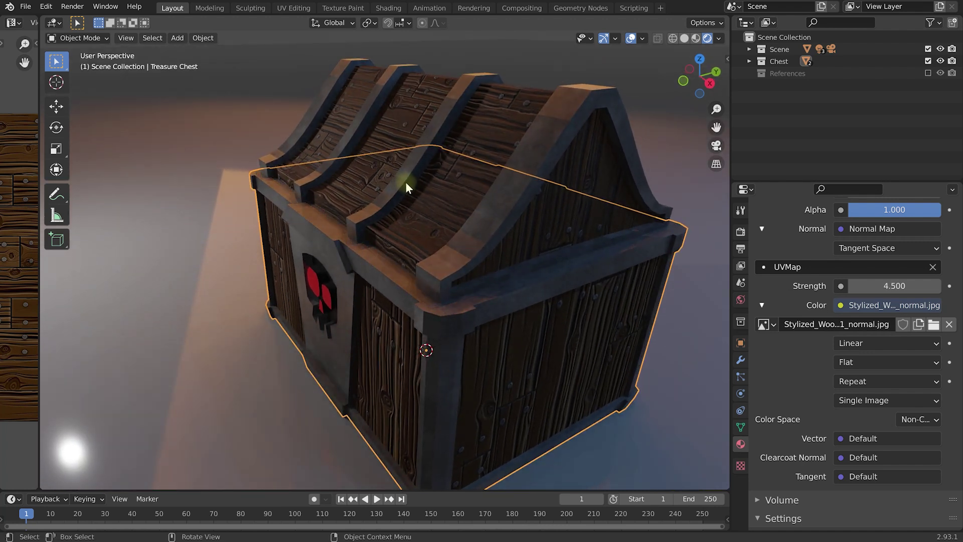
scroll(813, 290, "up", 18)
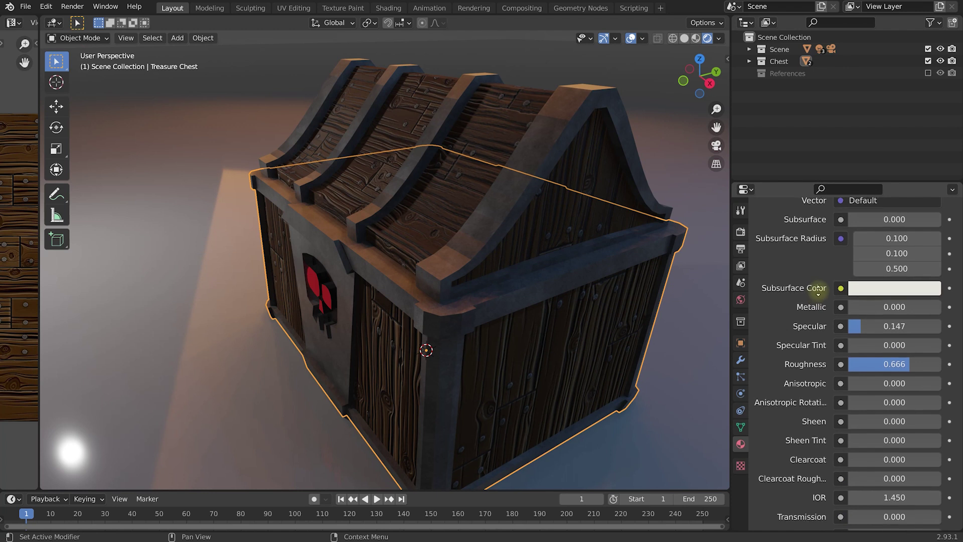
left_click_drag(899, 347, 888, 347)
mouse_move(516, 246)
middle_mouse_down()
mouse_move(538, 231)
mouse_move(509, 248)
mouse_move(518, 244)
middle_mouse_up()
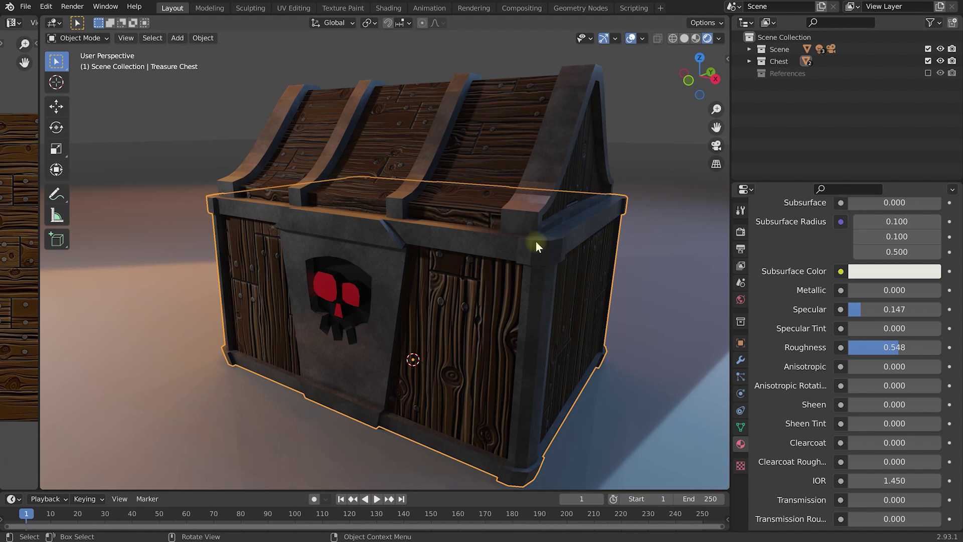
Select Metal_Mat on the chest body and feed its shader's Normal input with a Normal Map node
scroll(798, 484, "up", 15)
scroll(763, 288, "up", 3)
left_click(812, 212)
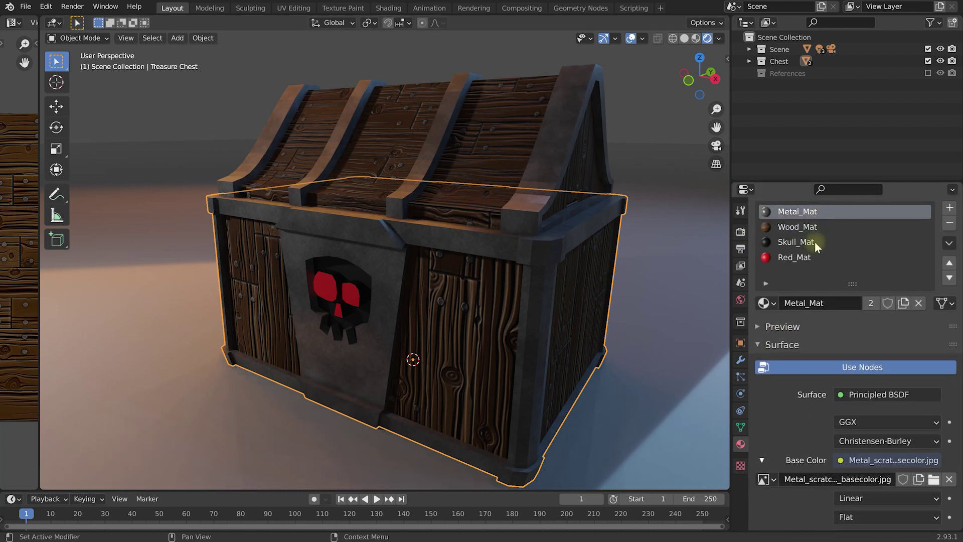
scroll(814, 241, "down", 12)
scroll(821, 394, "down", 10)
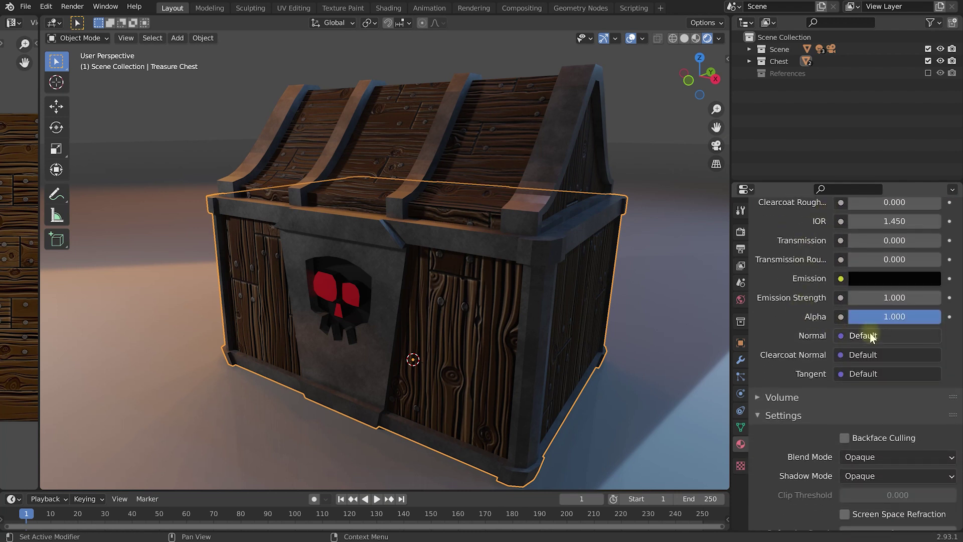
left_click(875, 336)
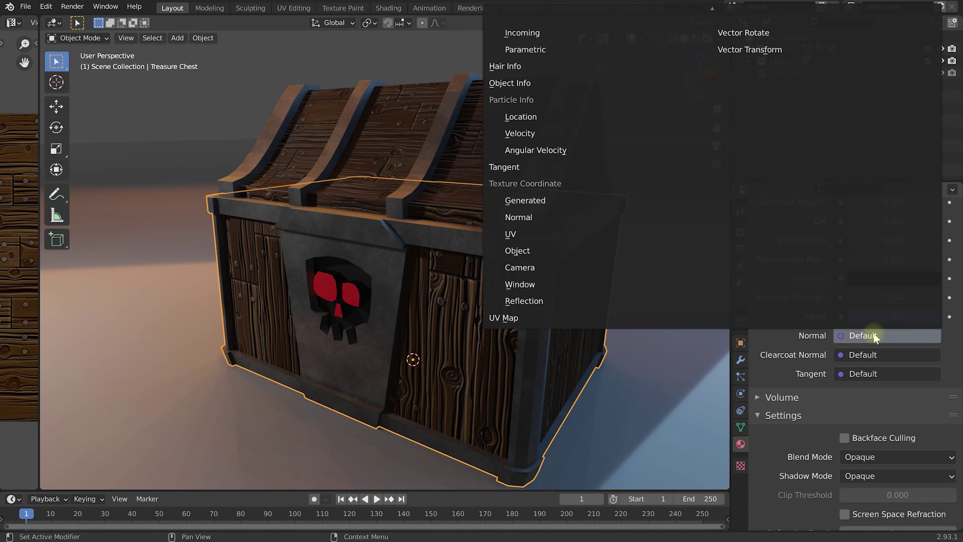
mouse_move(715, 9)
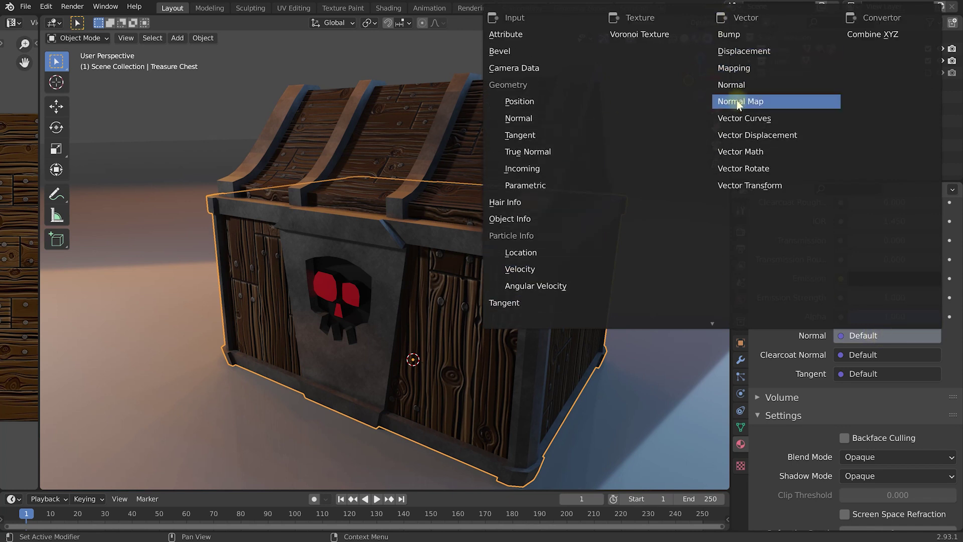
left_click(738, 101)
Assign UVMap as the UV map of the metal's tangent-space Normal Map
scroll(807, 360, "down", 2)
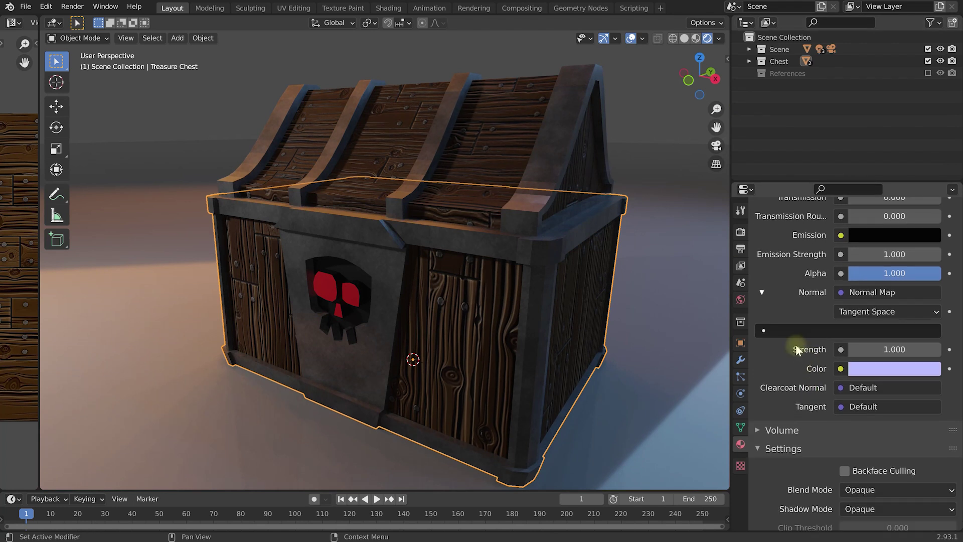
left_click(789, 330)
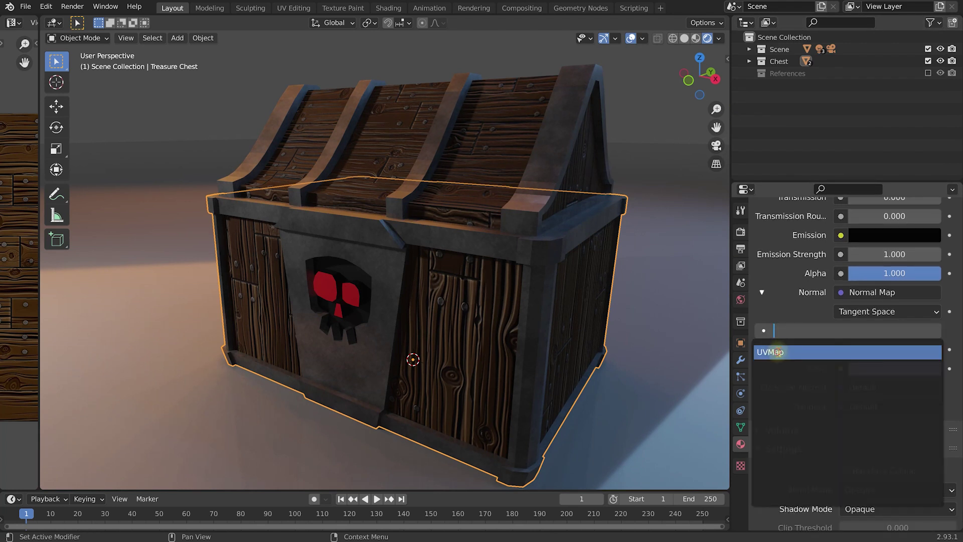
left_click(772, 351)
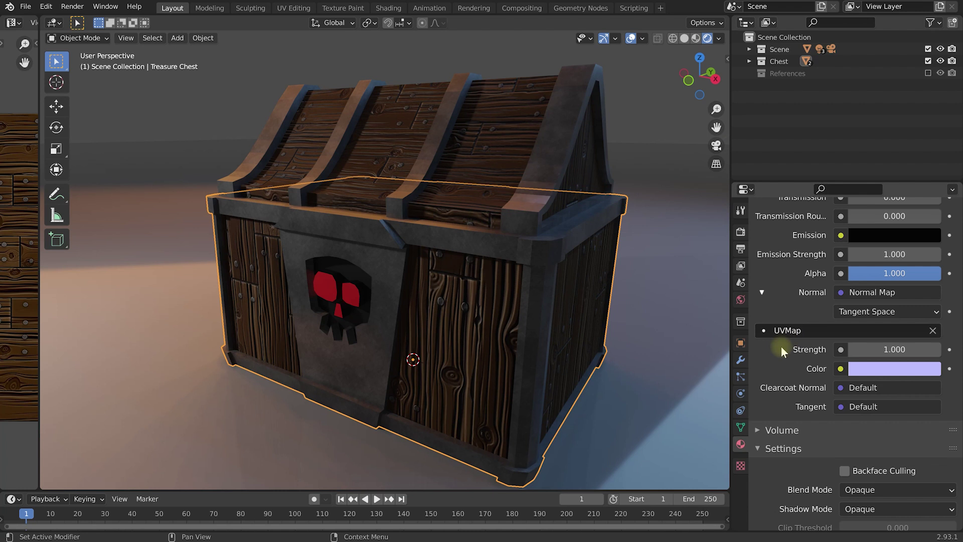
Feed the metal Normal Map's color with an Image Texture using the normal image from the Metal_scratched_008_SD textures folder
left_click(840, 369)
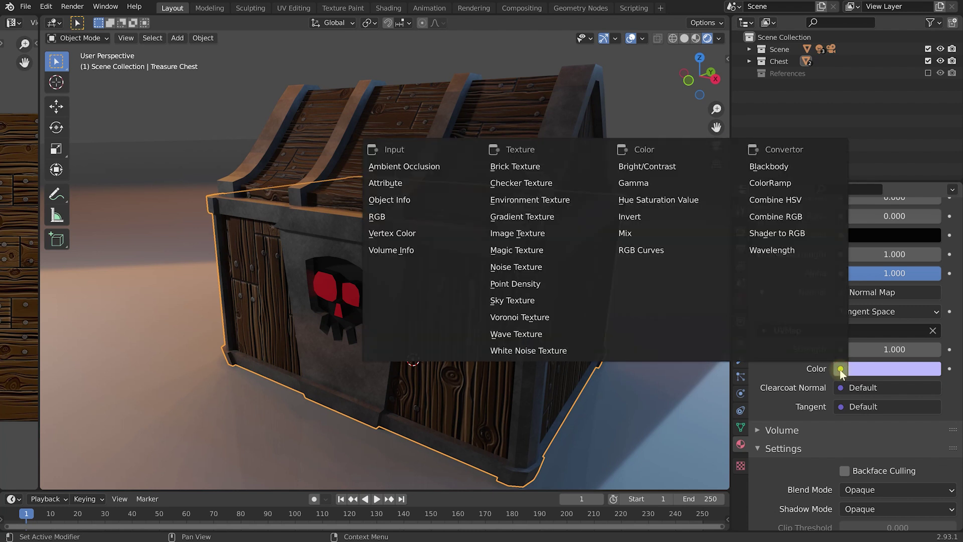
left_click(501, 234)
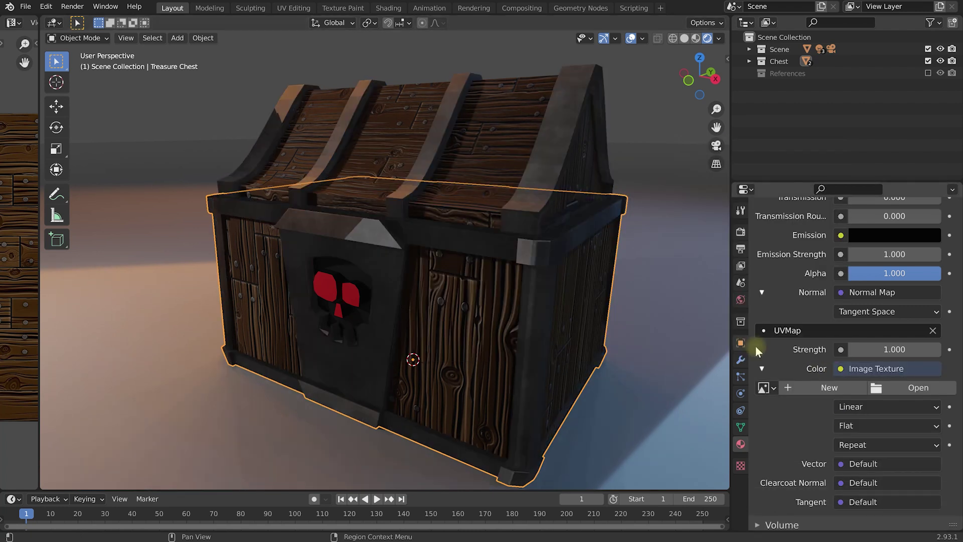
left_click(918, 387)
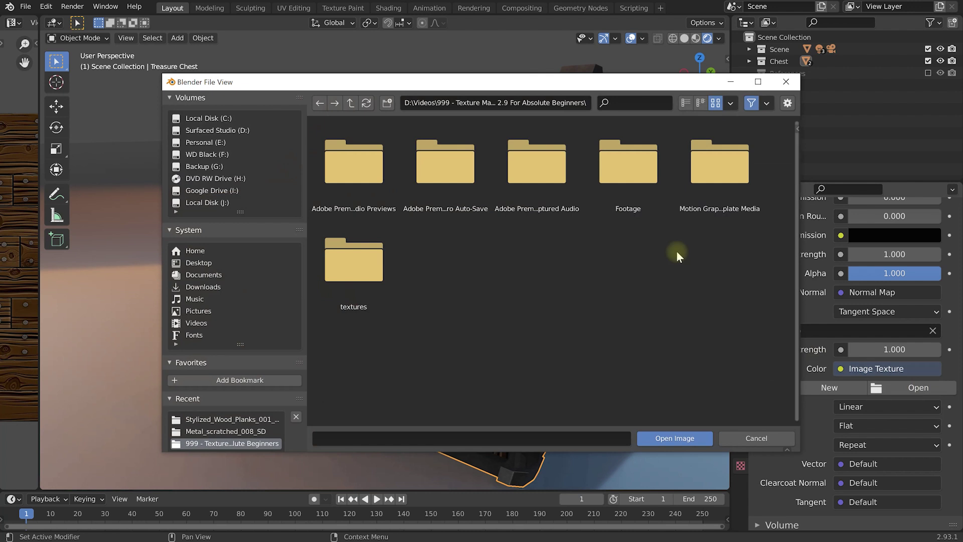
double_click(357, 267)
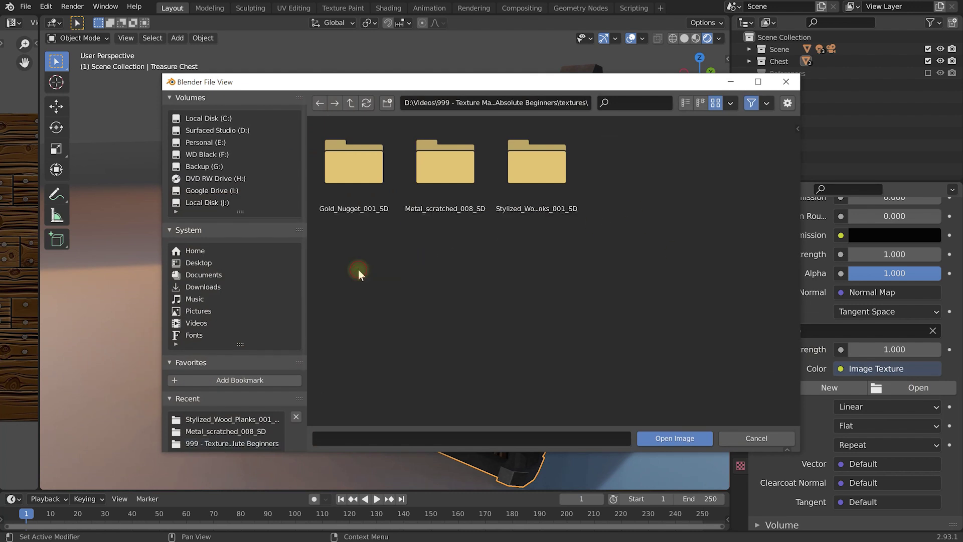
double_click(446, 165)
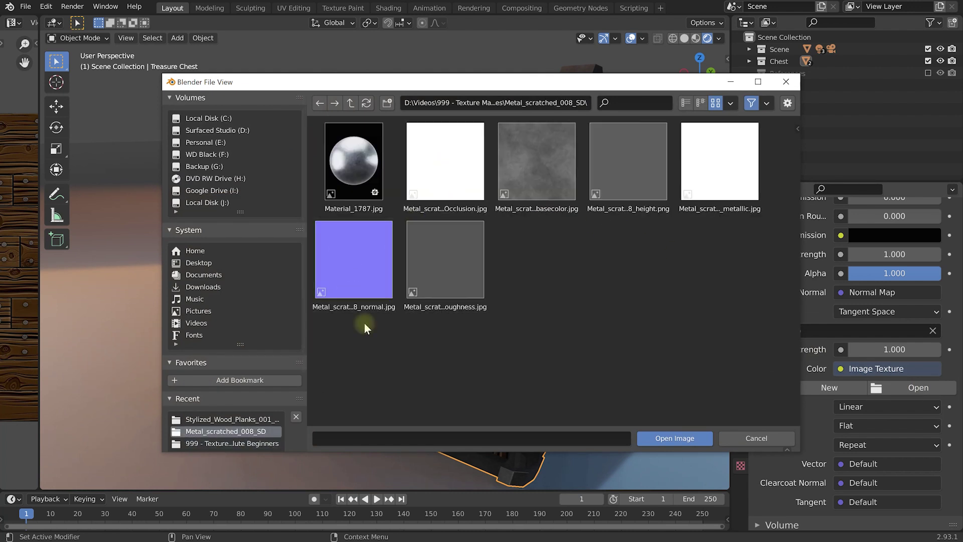
left_click(357, 258)
double_click(355, 259)
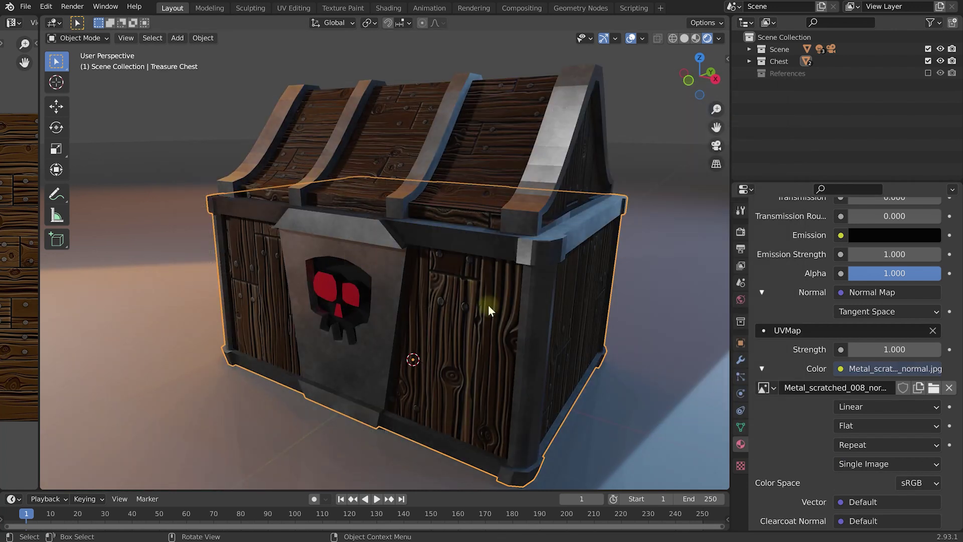
Set the color space of the metal normal image to Non-Color
scroll(895, 441, "down", 2)
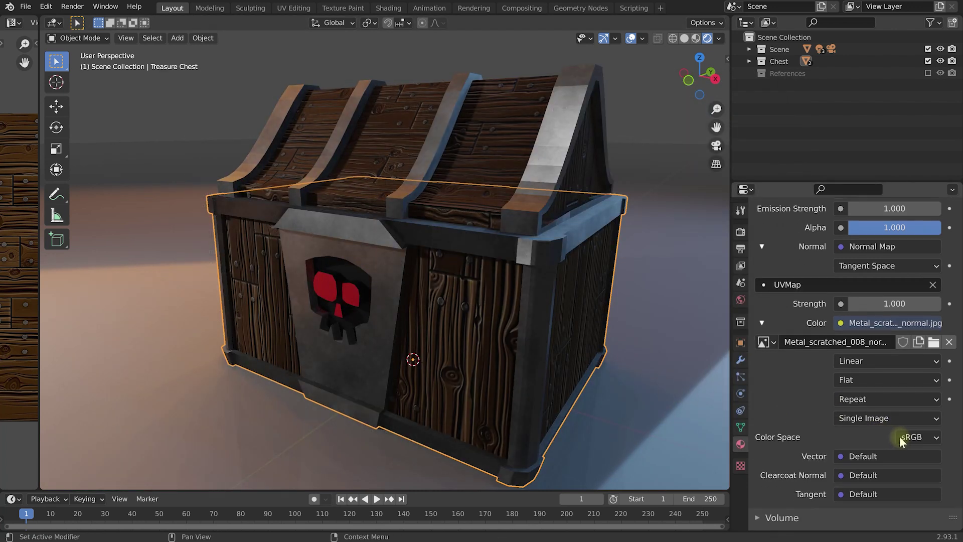
left_click(926, 438)
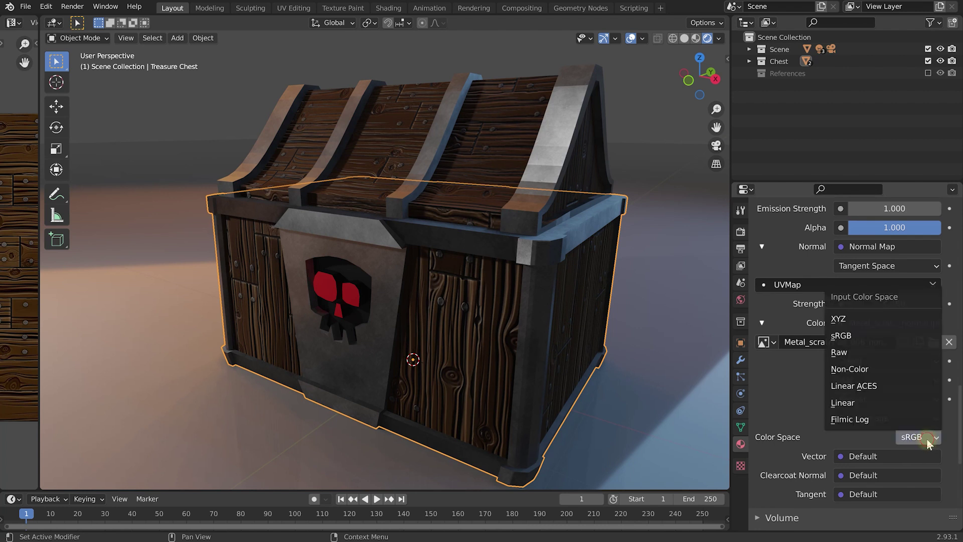
left_click(878, 368)
Set the metal normal map's strength to 2.6 and Metal_Mat's roughness to 0.138
middle_click_drag(590, 258, 498, 208)
scroll(462, 231, "up", 3)
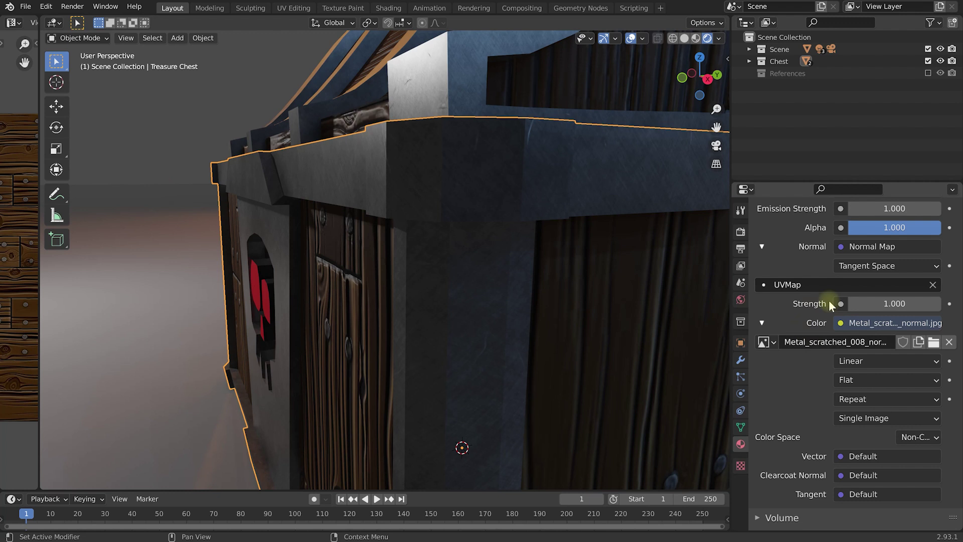
left_click_drag(862, 304, 902, 303)
mouse_move(454, 172)
middle_mouse_down()
mouse_move(443, 187)
mouse_move(453, 174)
middle_mouse_up()
scroll(789, 316, "up", 13)
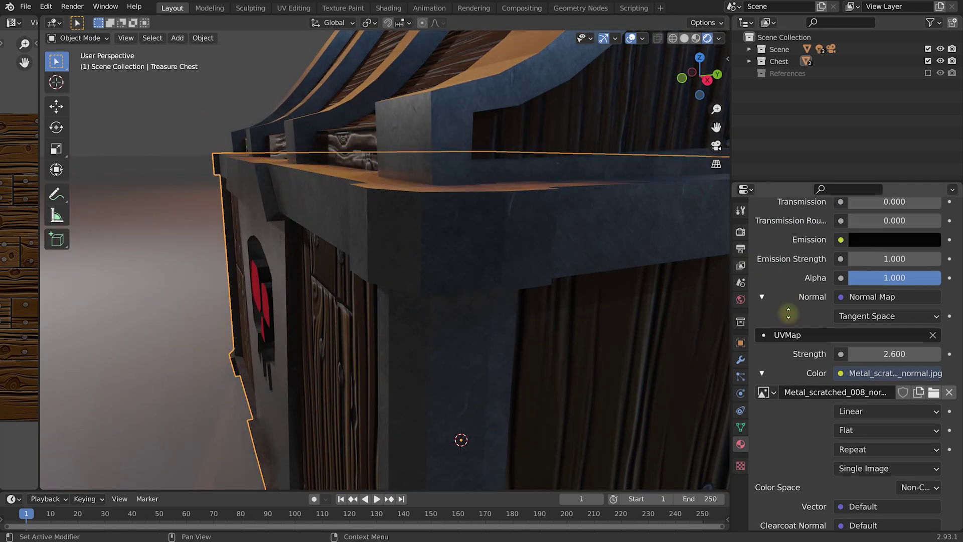
left_click_drag(877, 321, 863, 321)
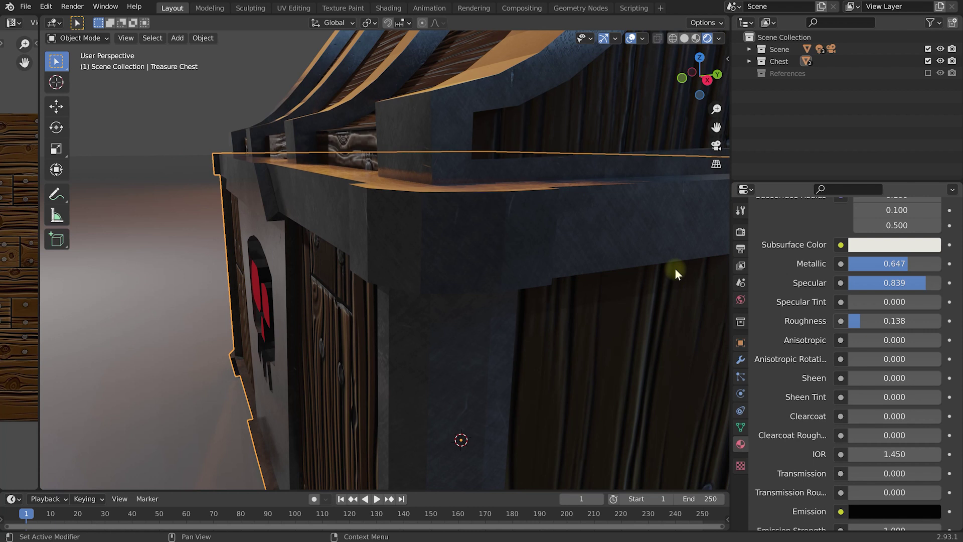
Examine the metal trim and wood planks of the whole chest from low, side and high angles
mouse_move(406, 169)
middle_mouse_down()
mouse_move(397, 167)
mouse_move(417, 165)
middle_mouse_up()
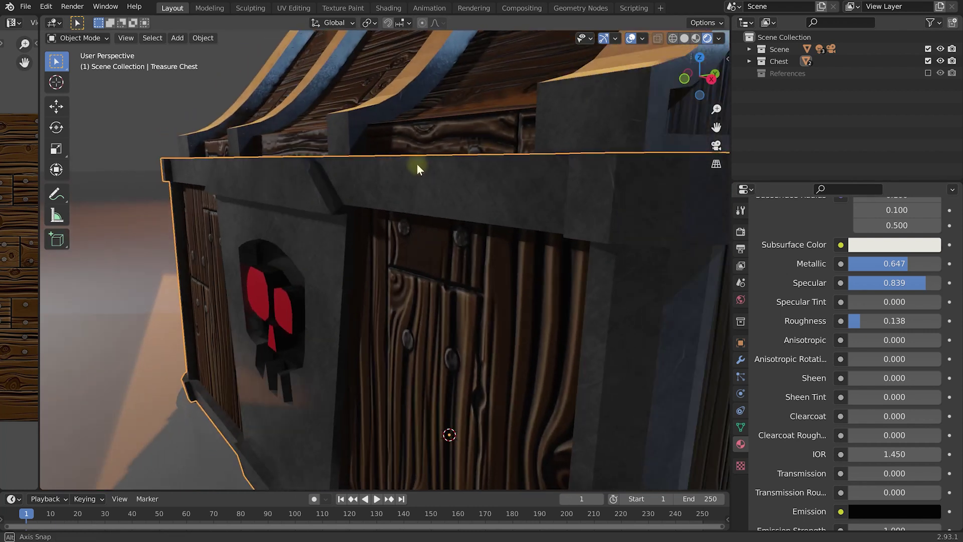
scroll(303, 309, "down", 4)
middle_click_drag(339, 333, 319, 339)
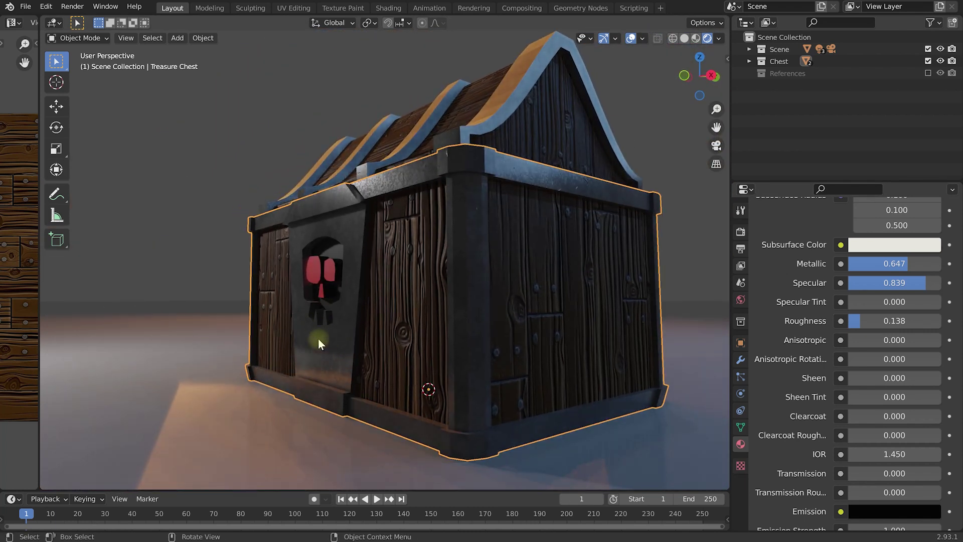
middle_click_drag(398, 179, 428, 254)
scroll(429, 257, "down", 1)
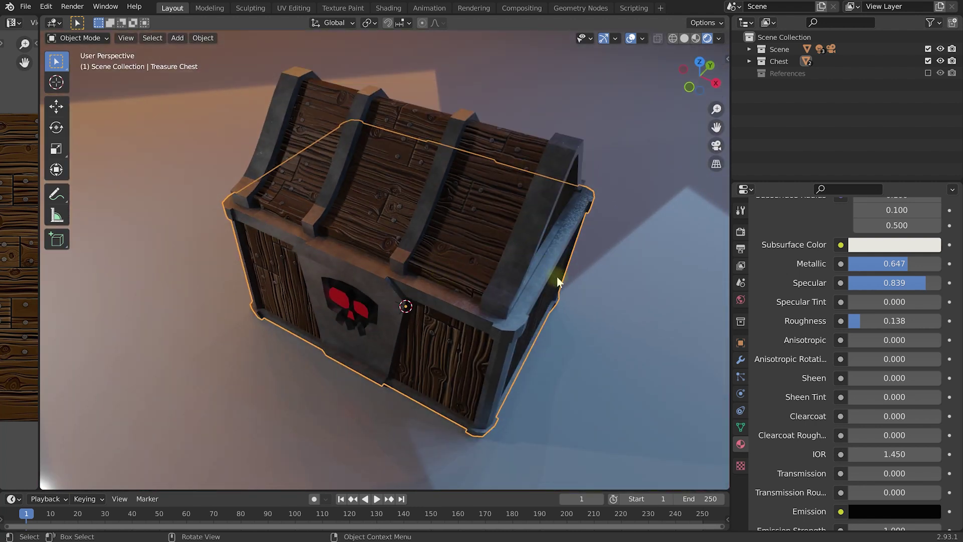
middle_click_drag(556, 277, 558, 285)
middle_click_drag(466, 255, 513, 212)
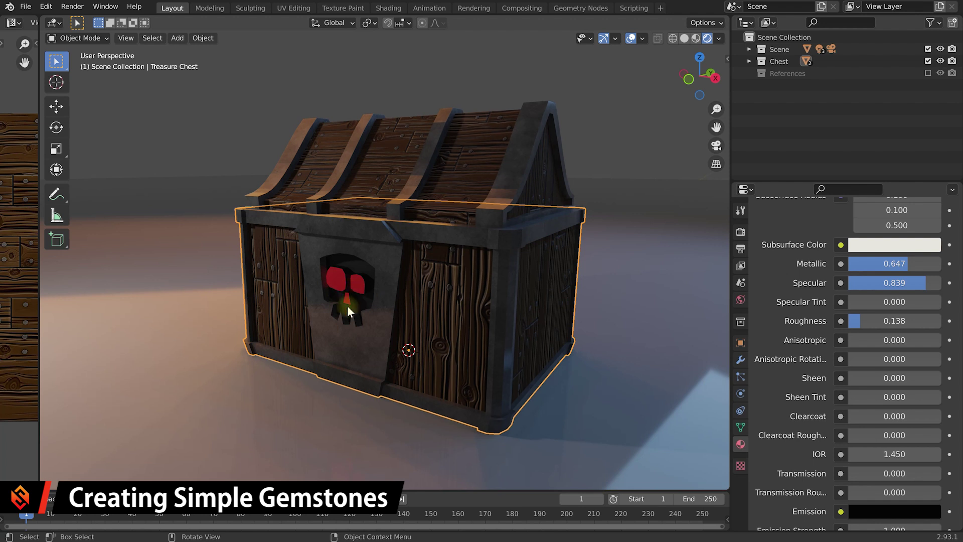
In Edit Mode on the chest body, select the side face loops of the skull's two eyes and nose
middle_click_drag(348, 291, 338, 266)
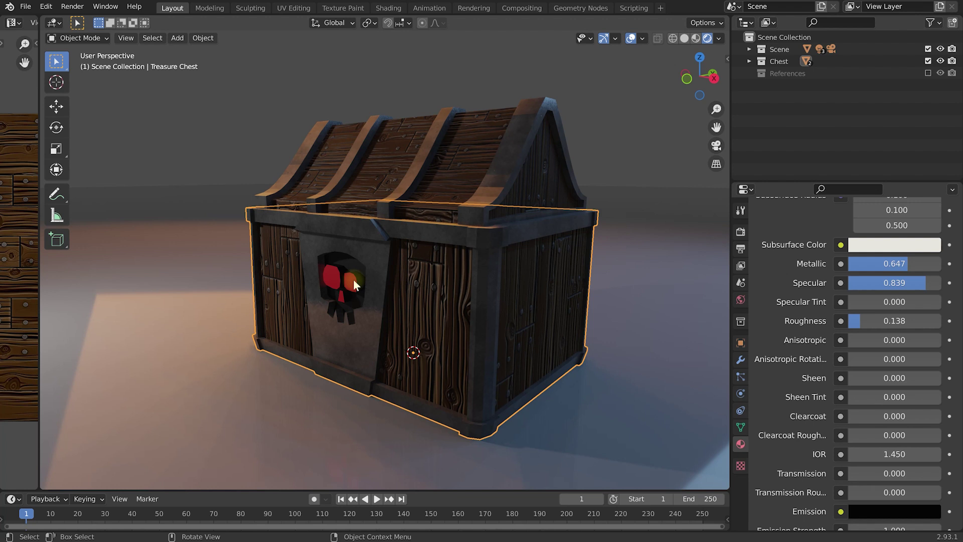
scroll(324, 269, "up", 5)
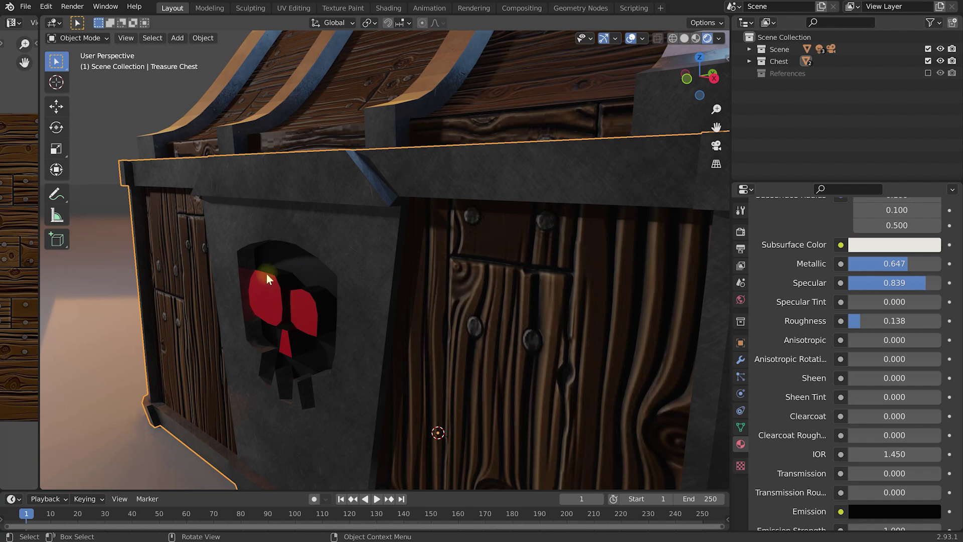
key("Tab")
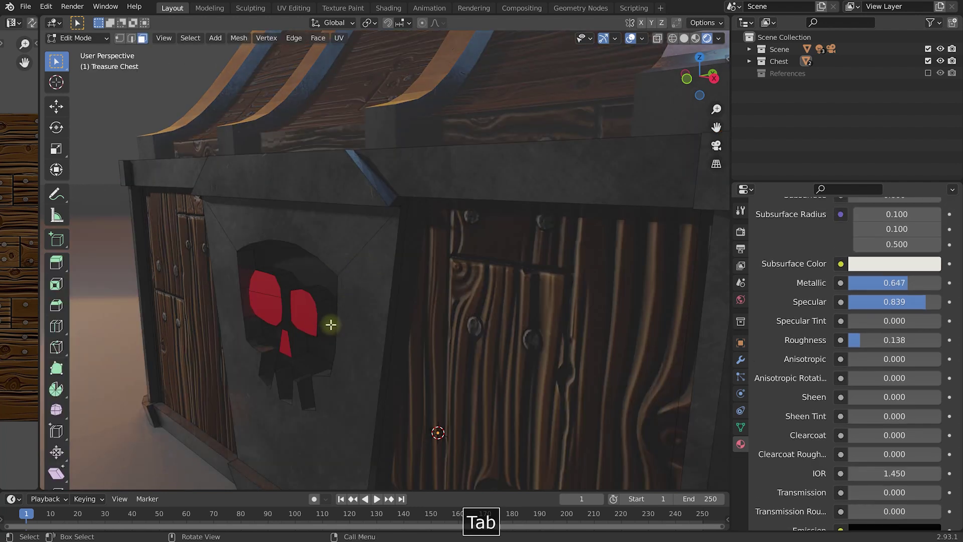
key("a")
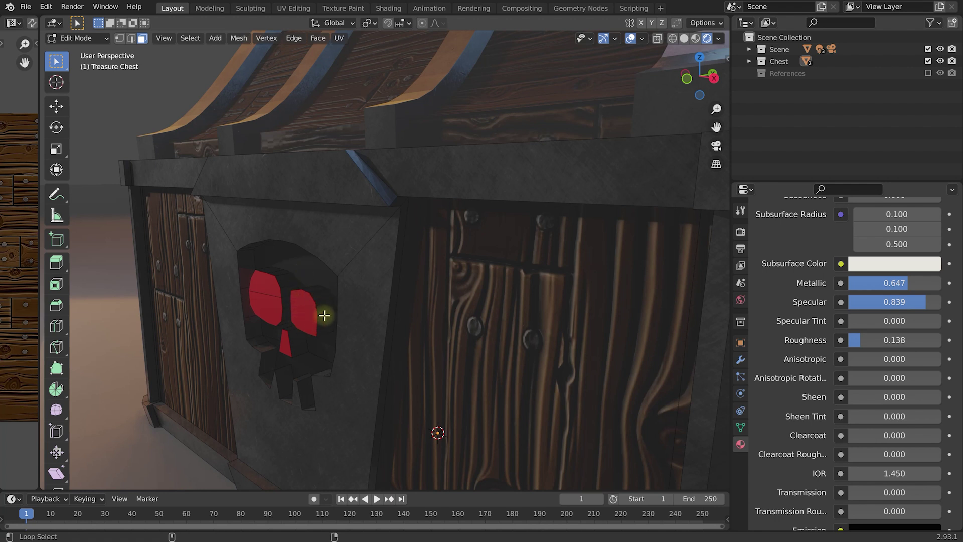
left_click(323, 313, "alt+shift")
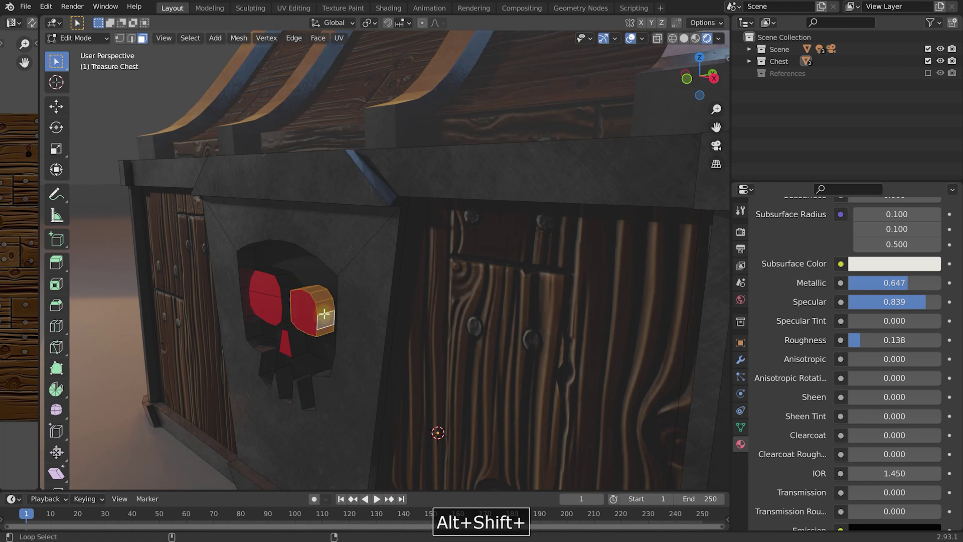
left_click(282, 275, "alt+shift")
left_click(291, 332, "alt+shift")
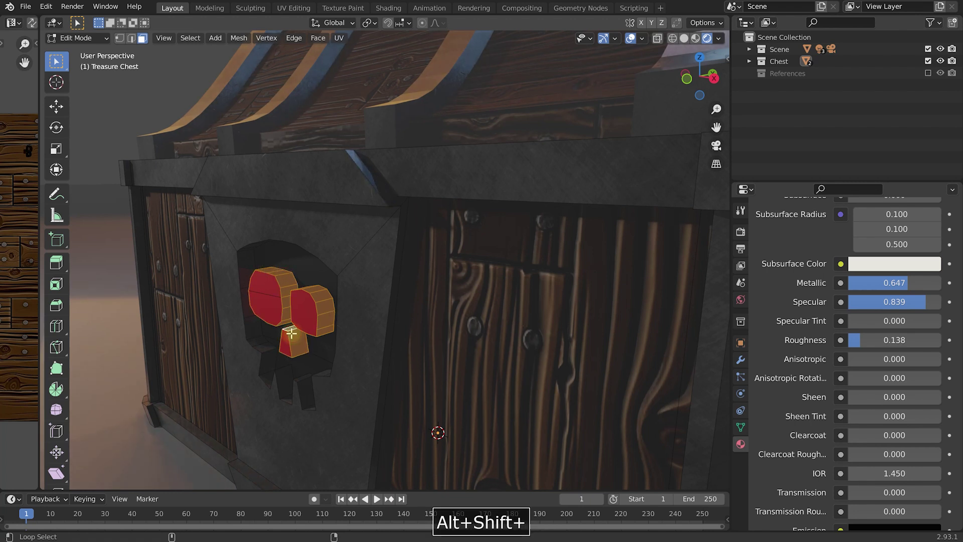
Make Red_Mat the active material and assign it to the selected eye and nose faces
scroll(803, 273, "up", 15)
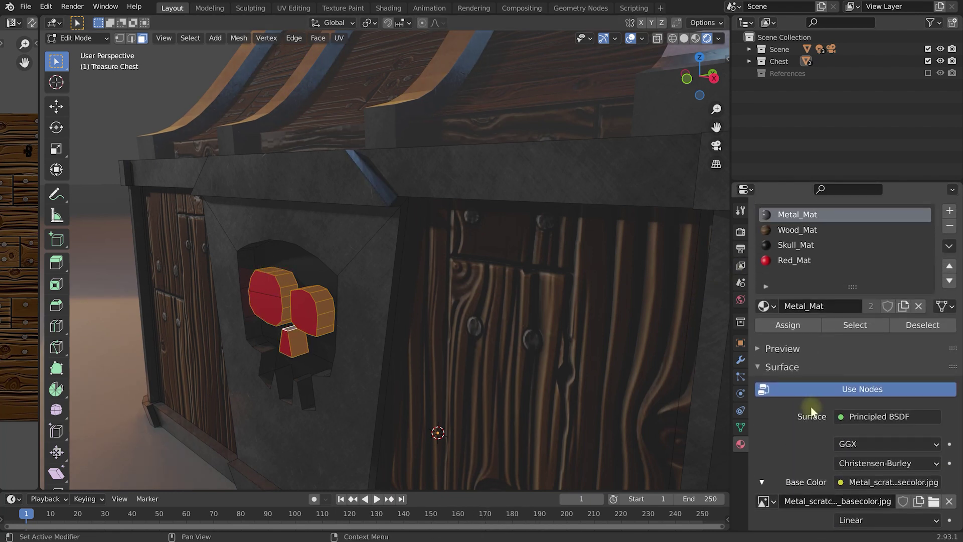
left_click(795, 259)
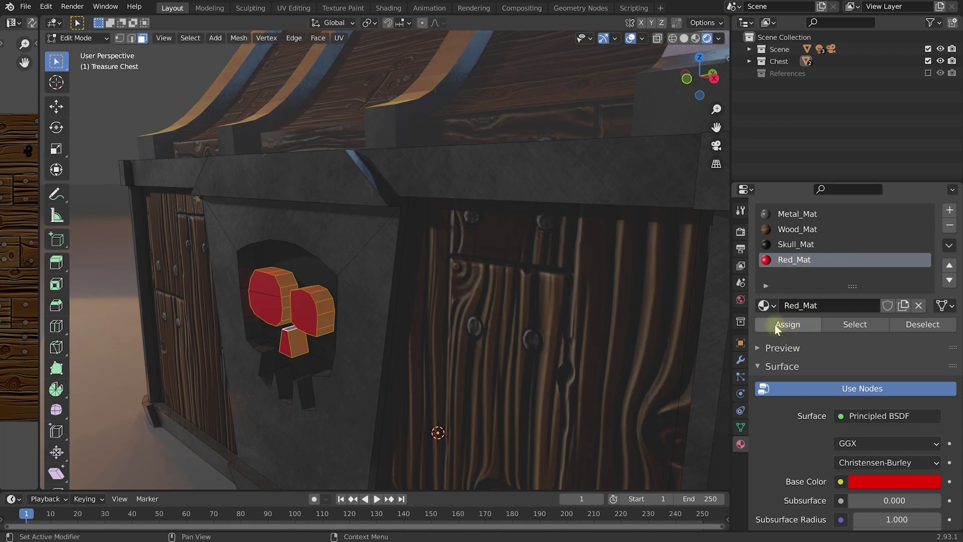
middle_click_drag(370, 279, 390, 256)
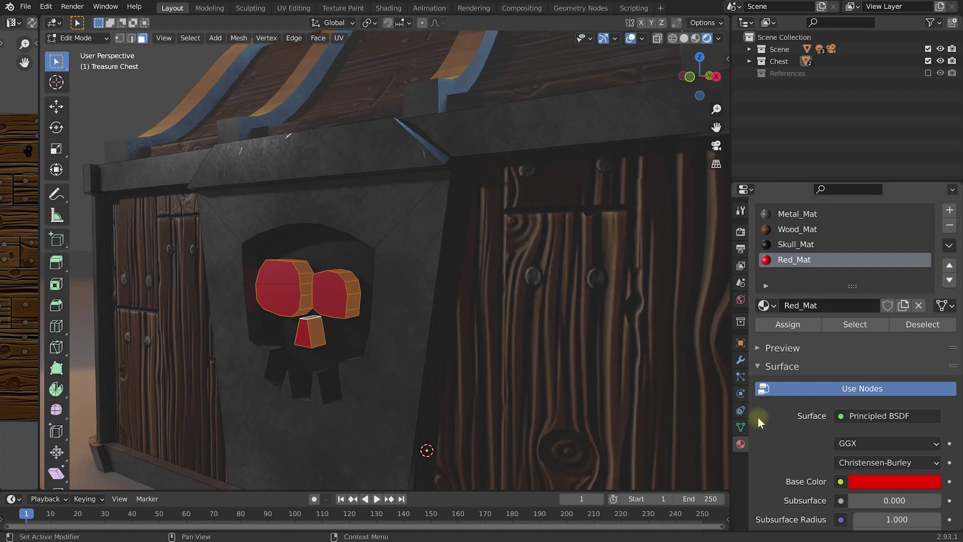
Feed Red_Mat's Normal input with a tangent-space Normal Map node that uses UVMap as its UV map
scroll(848, 381, "down", 5)
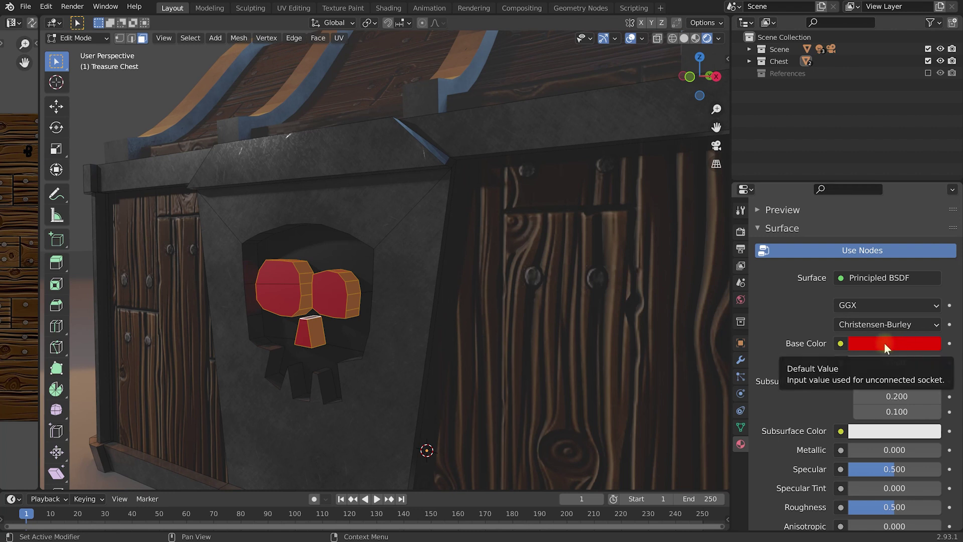
scroll(831, 292, "down", 6)
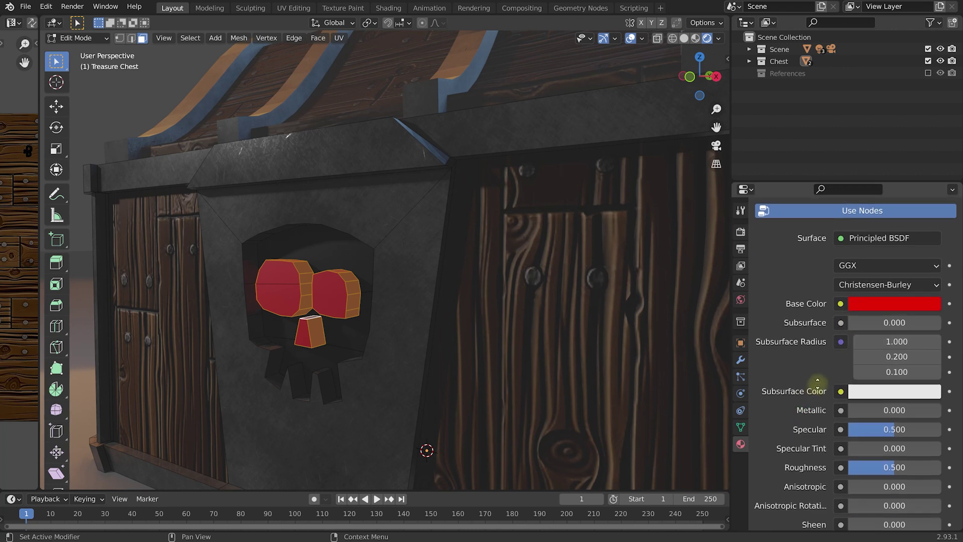
scroll(831, 292, "down", 12)
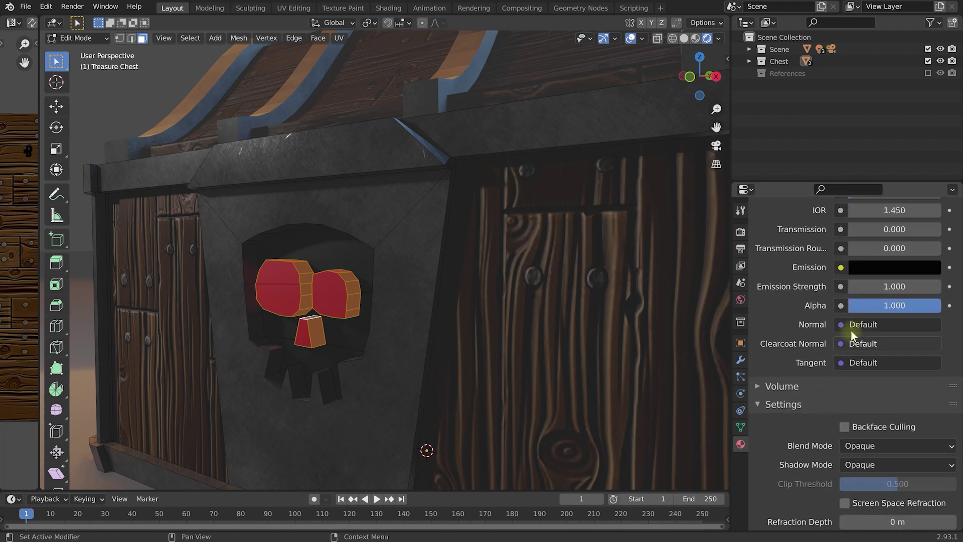
left_click(863, 324)
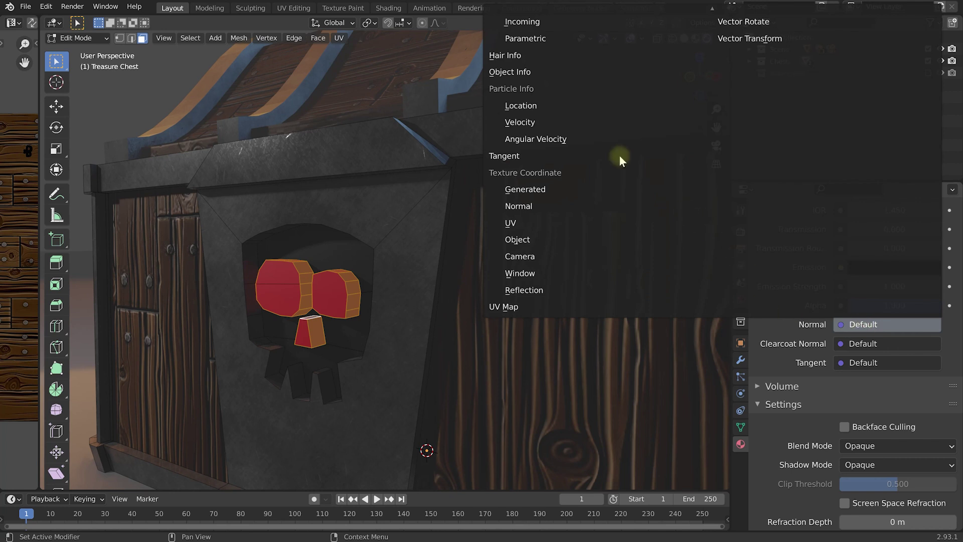
mouse_move(713, 7)
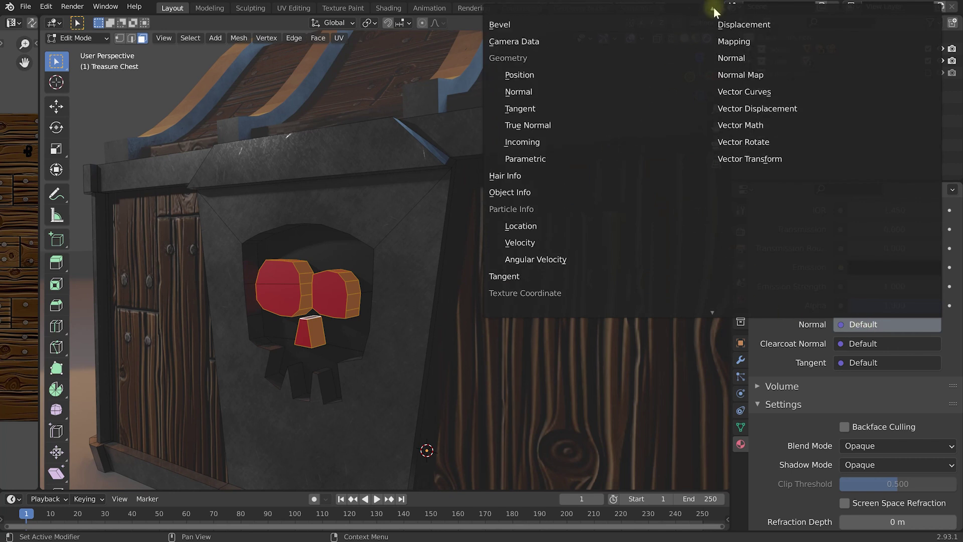
left_click(741, 75)
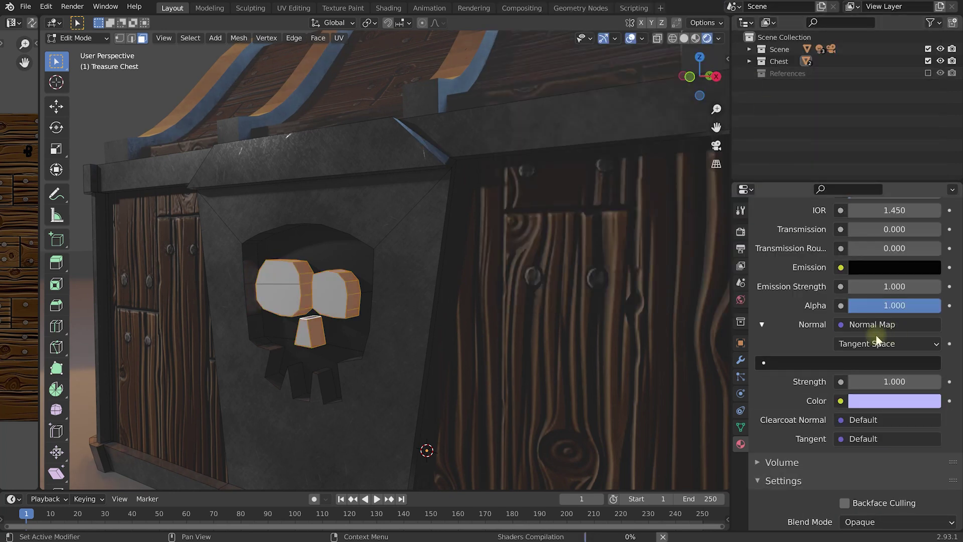
left_click(800, 362)
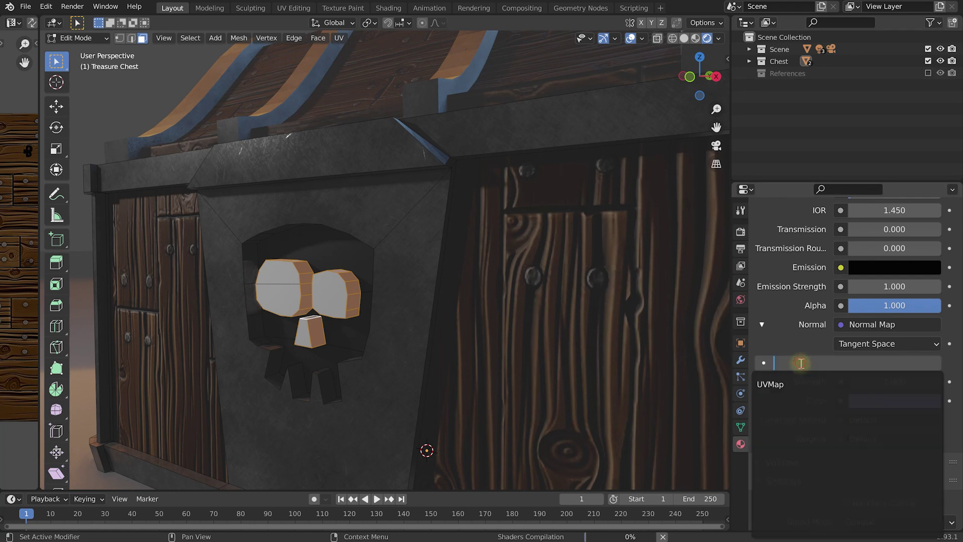
left_click(772, 385)
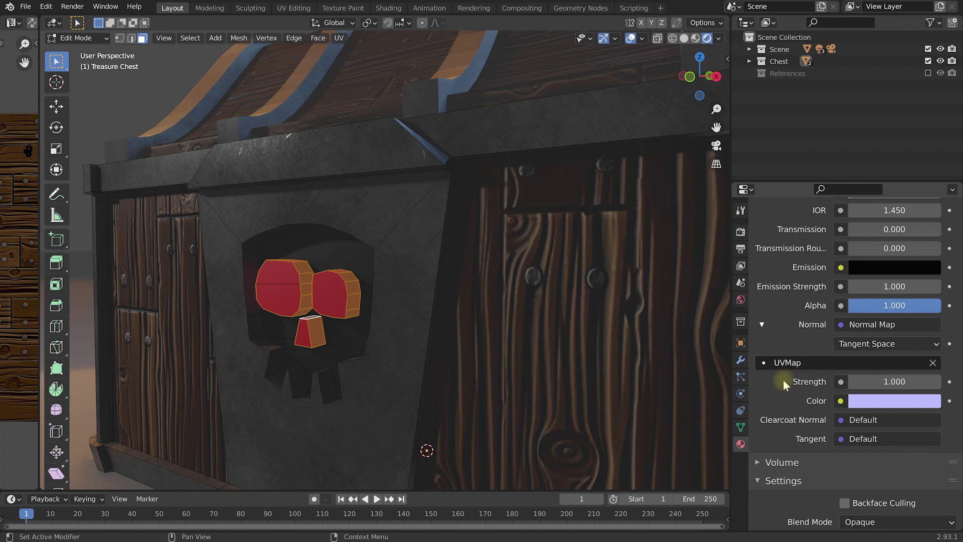
Feed the Normal Map node's Color with an Image Texture using Gold_Nugget_001_NORM.jpg from the textures\Gold_Nugget_001_SD folder
left_click(841, 400)
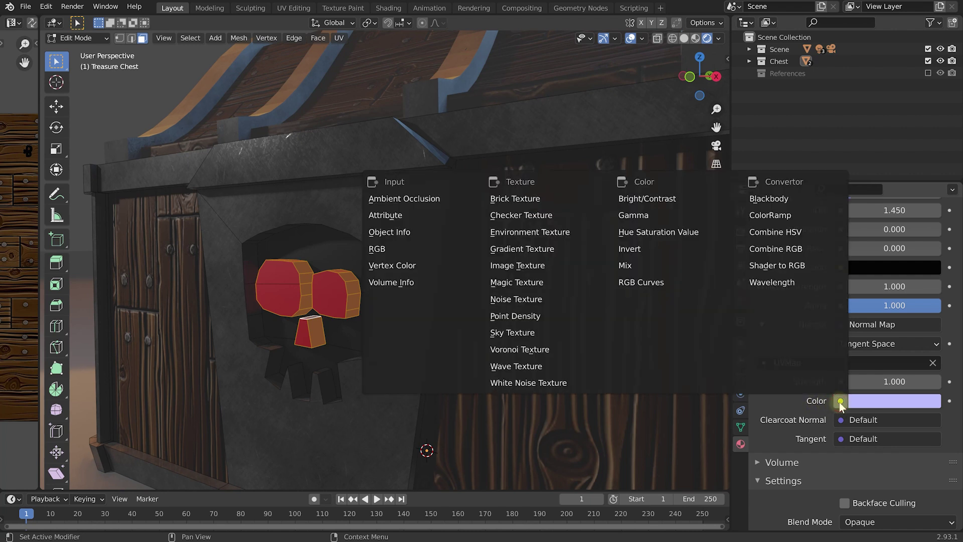
left_click(529, 270)
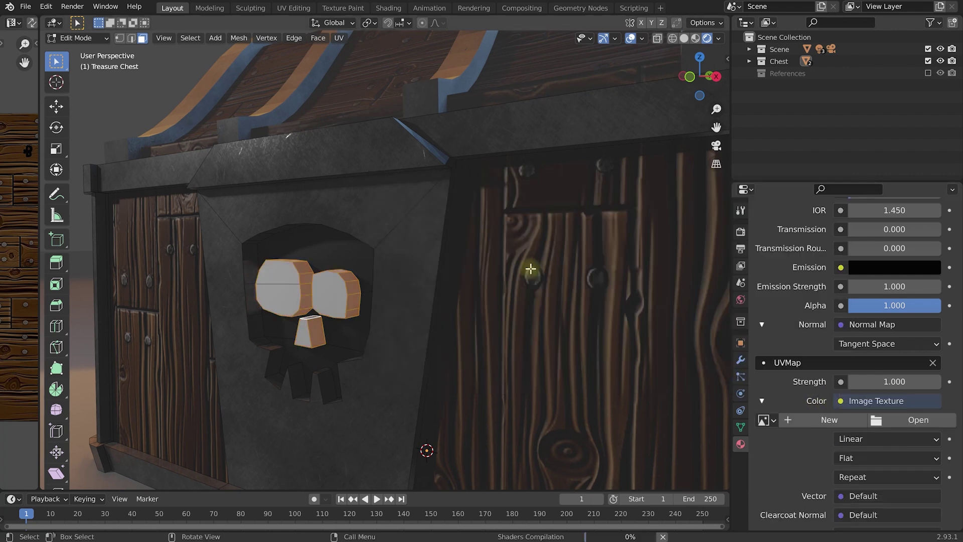
left_click(915, 421)
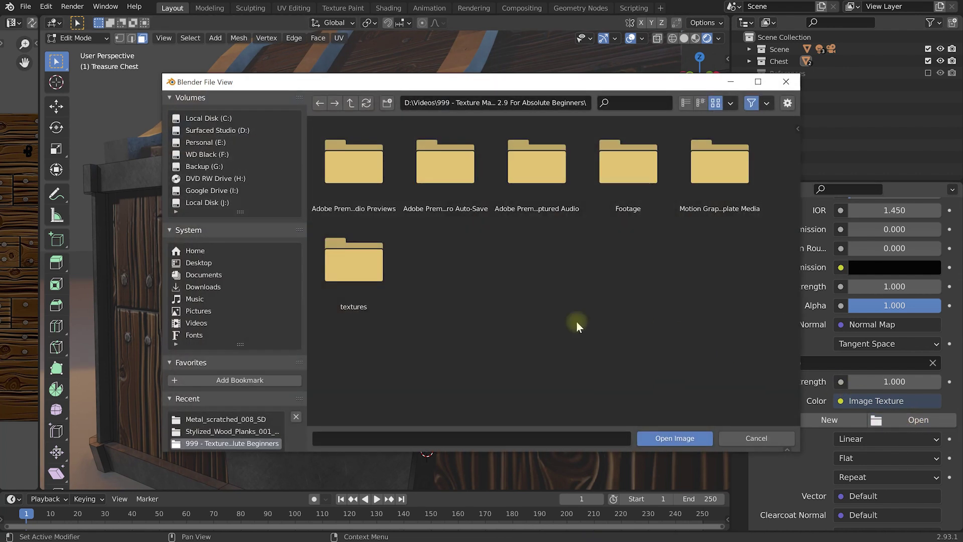
double_click(356, 257)
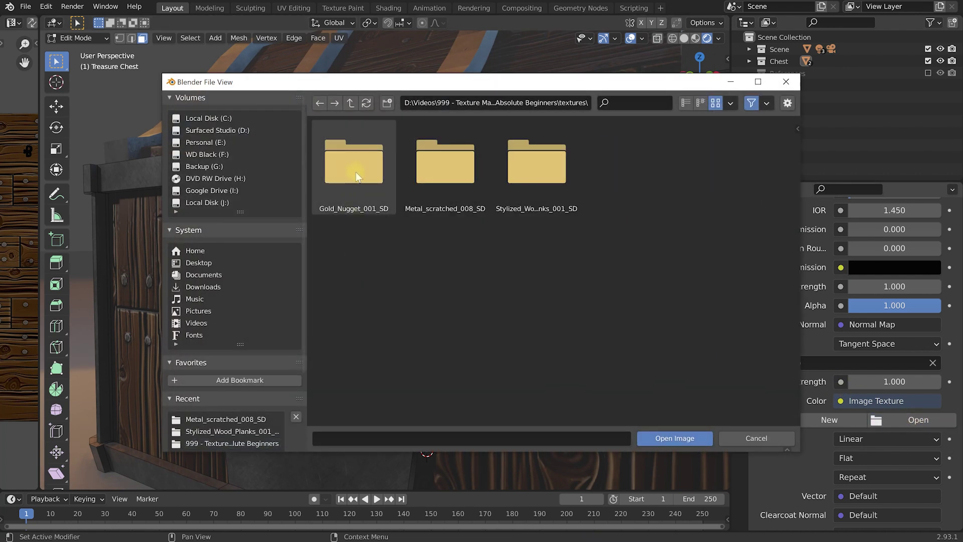
double_click(356, 171)
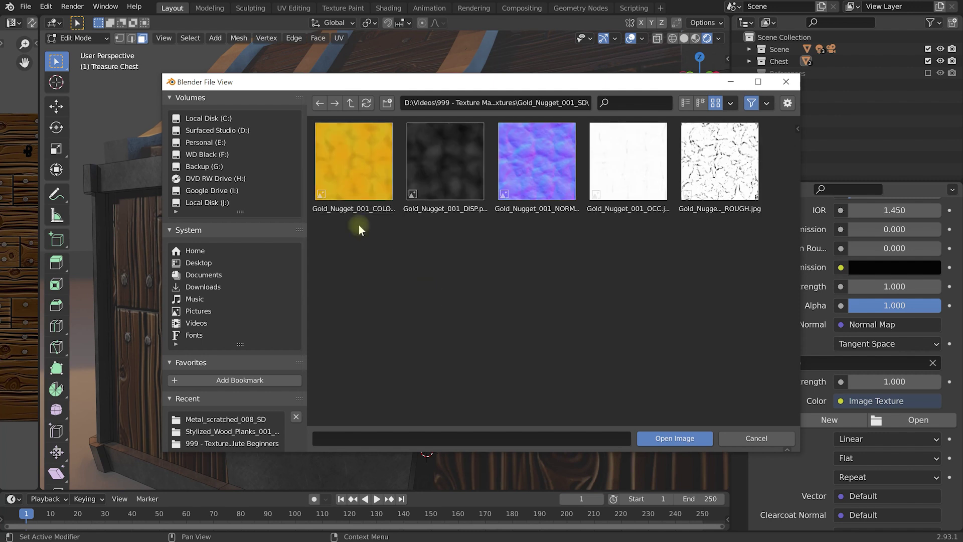
left_click(531, 172)
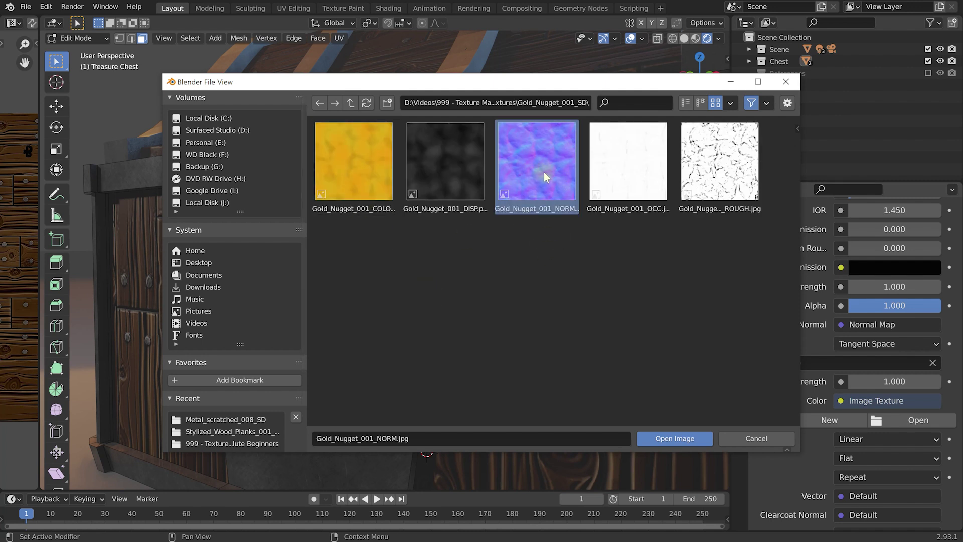
left_click(670, 437)
Set the gold nugget normal image's color space to Non-Color and the Normal Map strength to 5
middle_click_drag(359, 311, 424, 293, "shift")
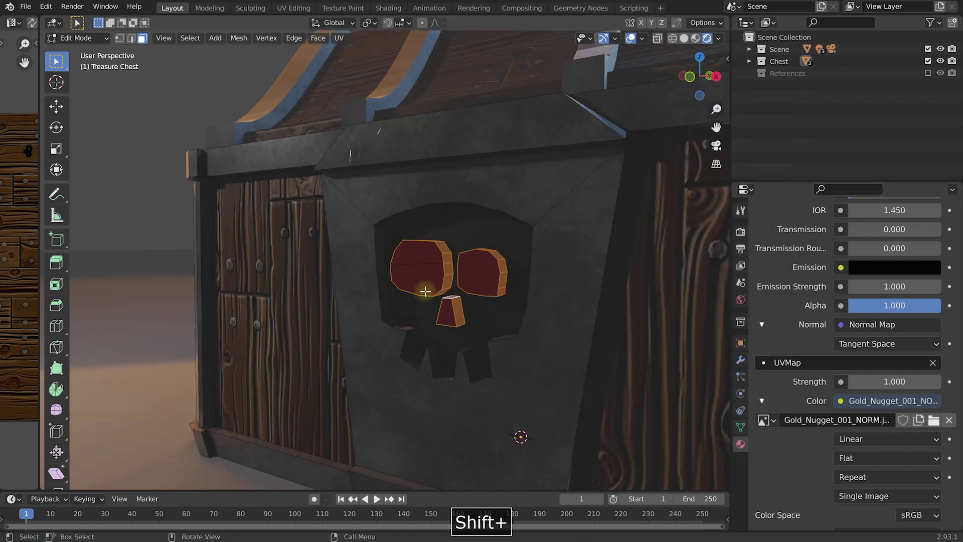
scroll(423, 293, "up", 3)
scroll(809, 395, "down", 4)
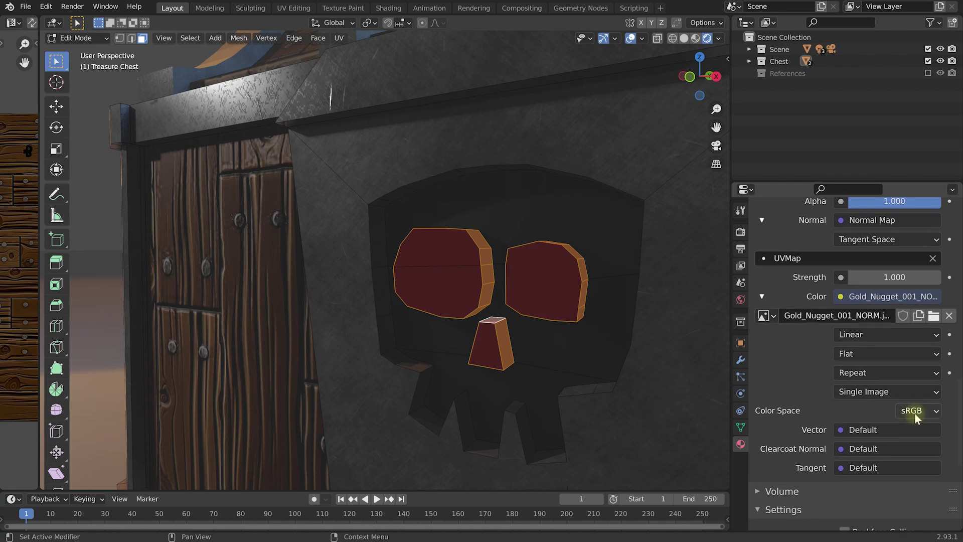
left_click(917, 410)
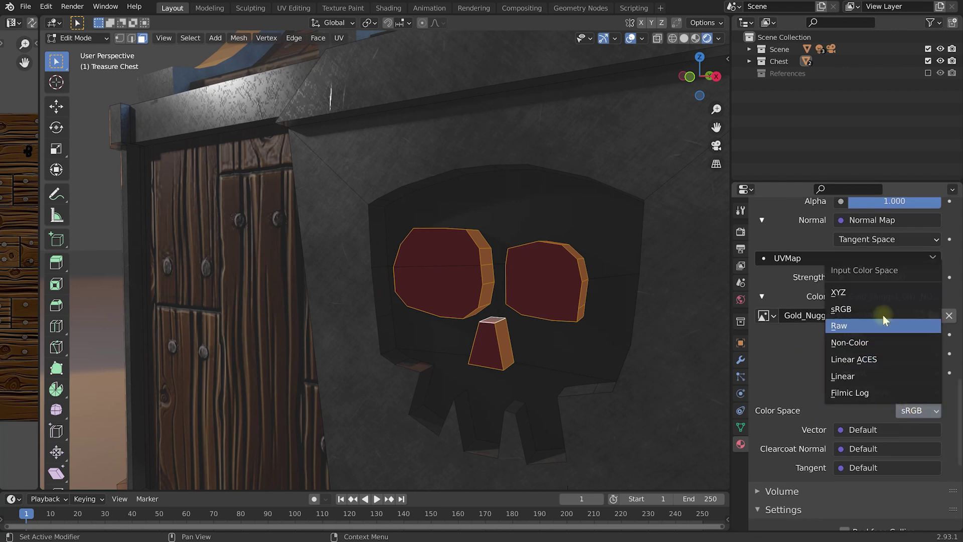
left_click(871, 346)
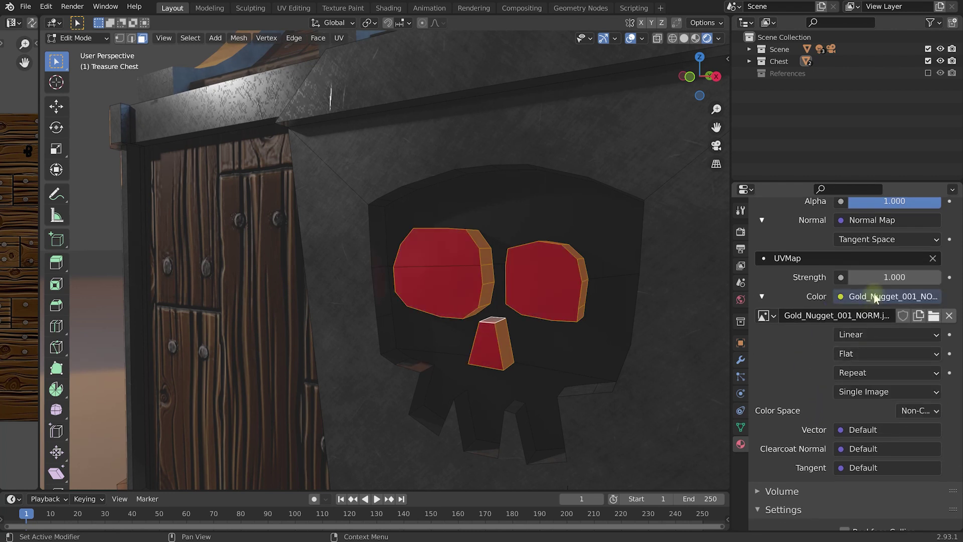
mouse_move(884, 277)
left_mouse_down()
mouse_move(917, 277)
mouse_move(873, 276)
left_mouse_up()
middle_click_drag(531, 291, 413, 269)
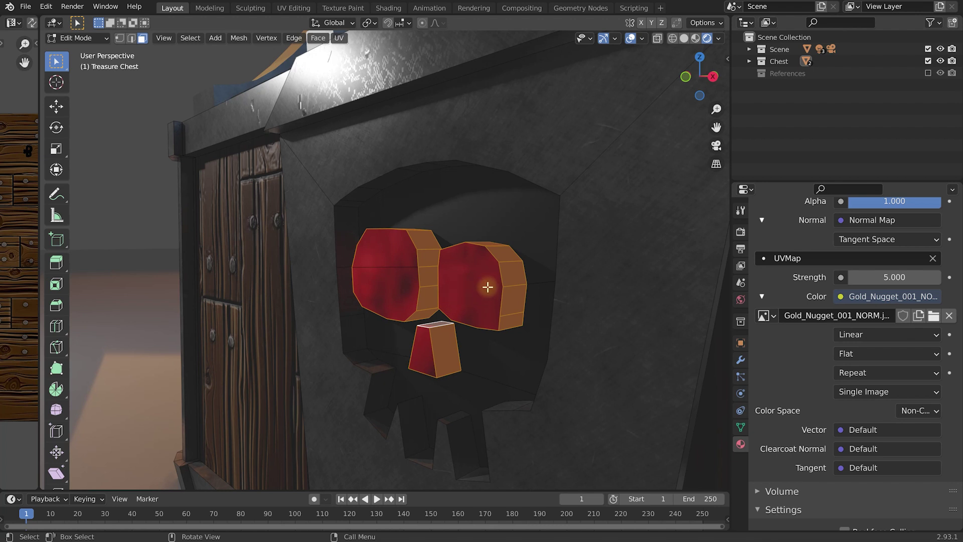
Enlarge the UV editor and show Gold_Nugget_001_NORM.jpg in it as the background image
left_click_drag(40, 195, 403, 196)
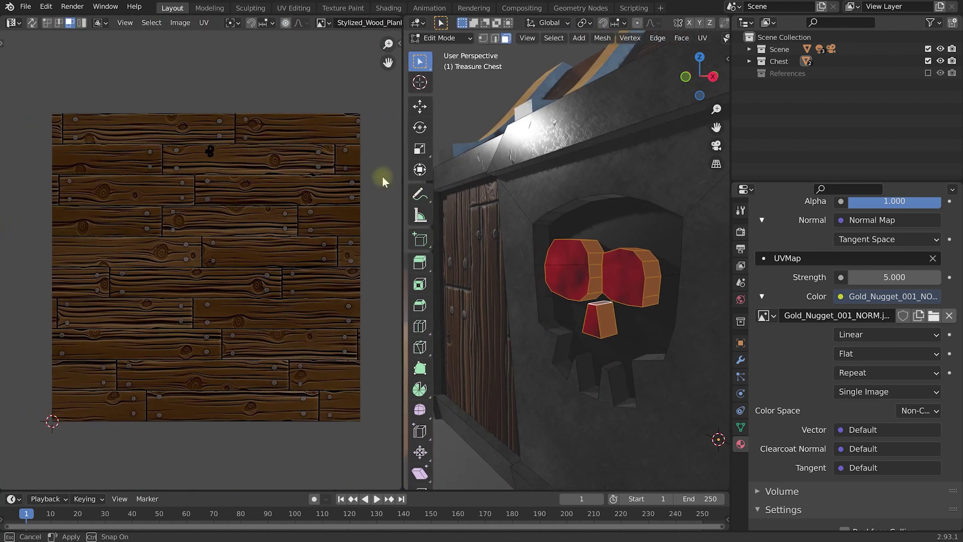
left_click(329, 23)
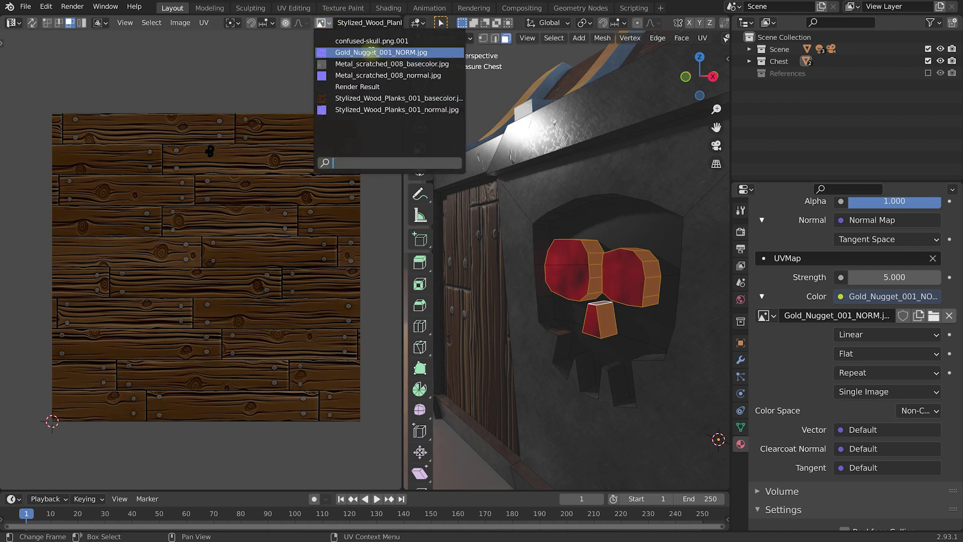
left_click(371, 52)
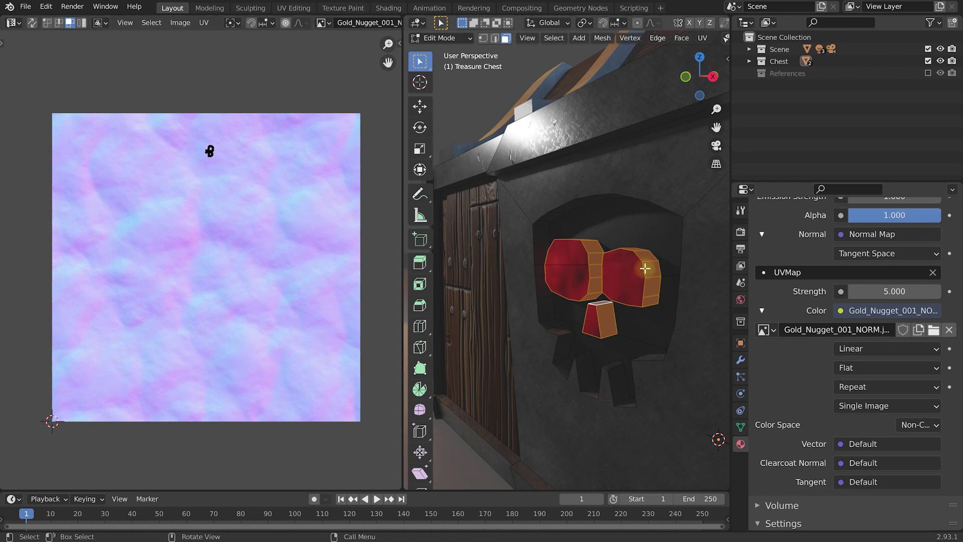
Add the front faces of the skull's eyes and nose to the selection and unwrap everything with Smart UV Project at its default settings
left_click(568, 250, "shift")
left_click(567, 278, "shift")
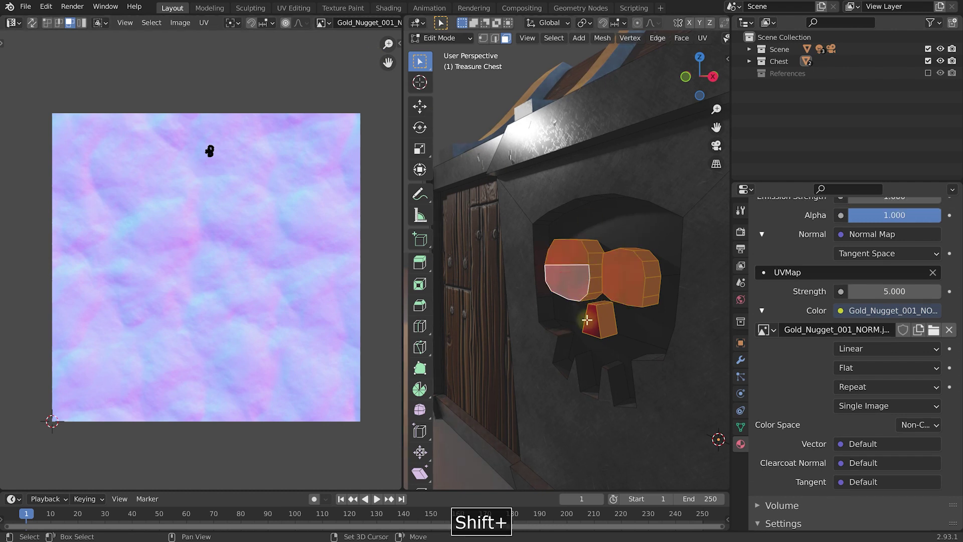
scroll(817, 317, "up", 20)
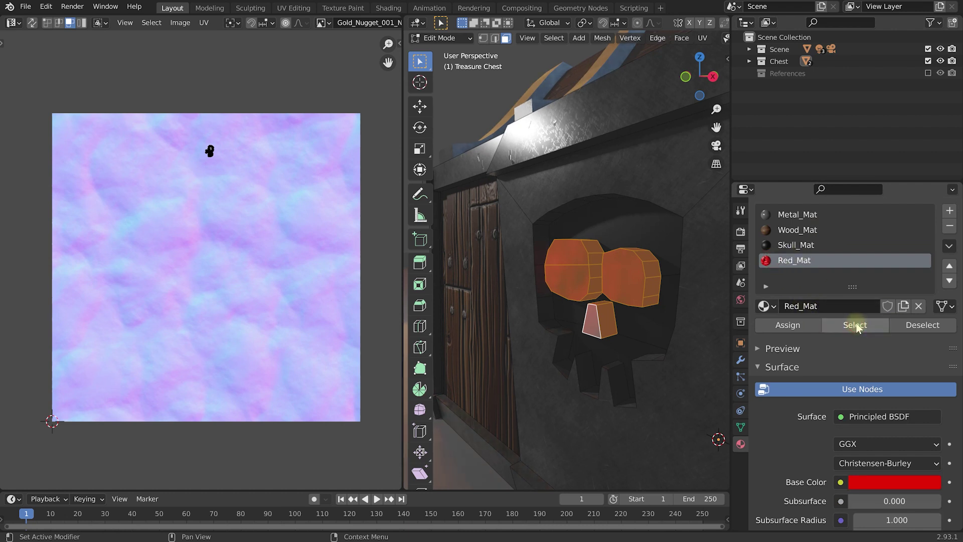
left_click(702, 38)
left_click(728, 67)
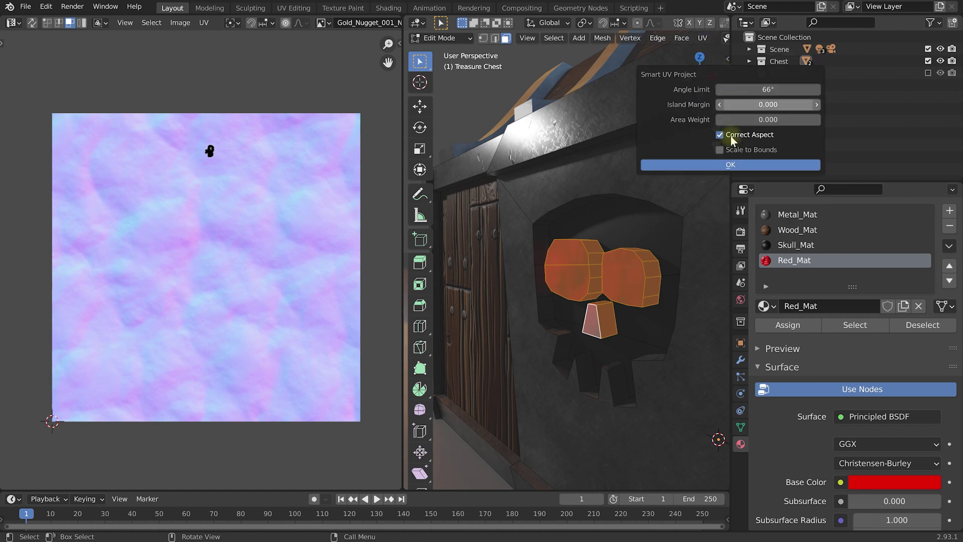
left_click(732, 165)
middle_click_drag(622, 264, 631, 265)
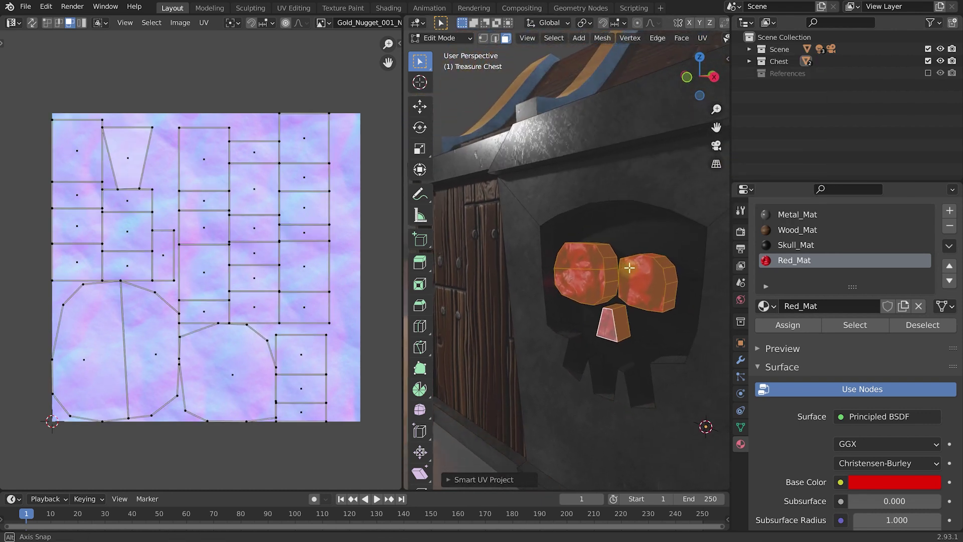
Select all the gem UV islands, scale them down to about a third, and place them near the middle of the normal map
left_click_drag(371, 448, 381, 462)
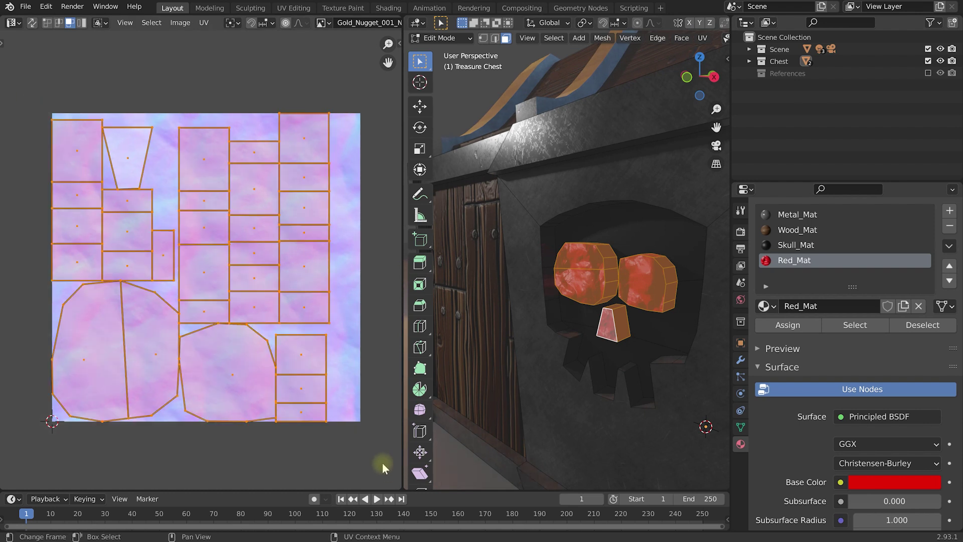
key("s")
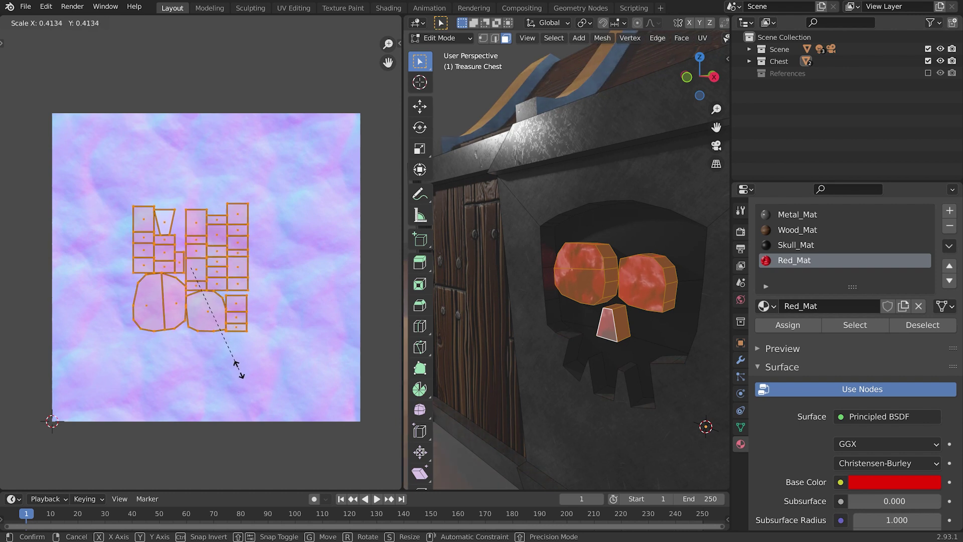
left_click(205, 328)
key("g")
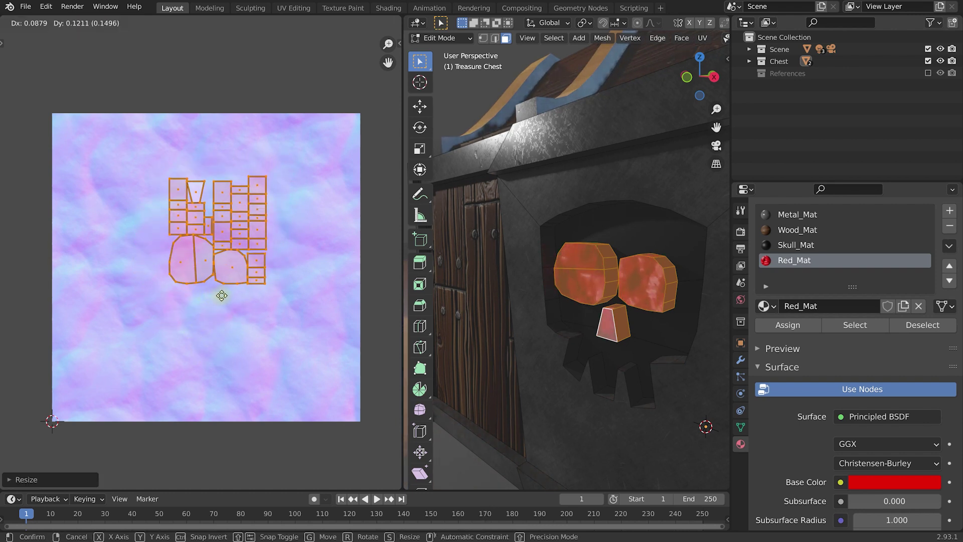
left_click(224, 307)
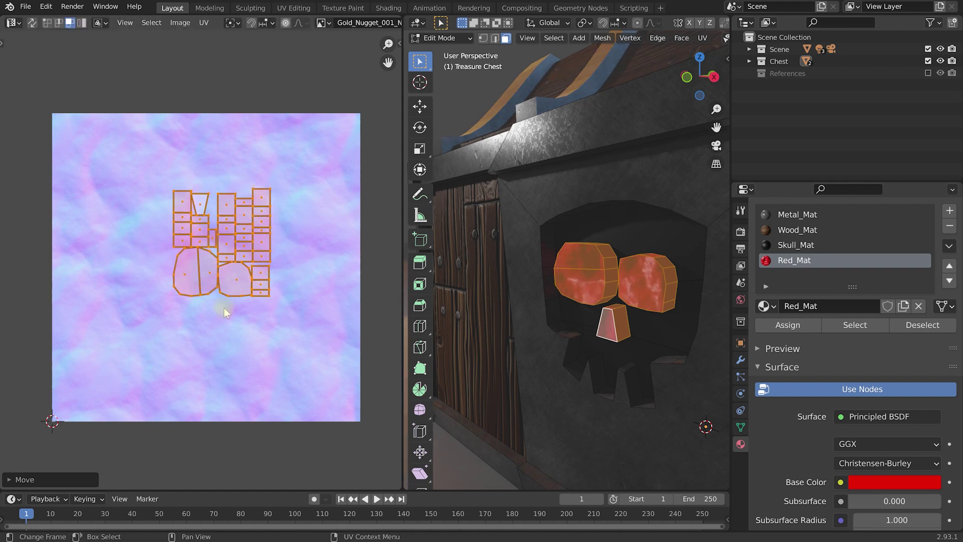
Shrink the UV editor, return to Object Mode, and examine the red eyes and nose from several angles
left_click_drag(401, 221, 52, 221)
middle_click_drag(503, 260, 526, 259)
scroll(525, 260, "down", 8)
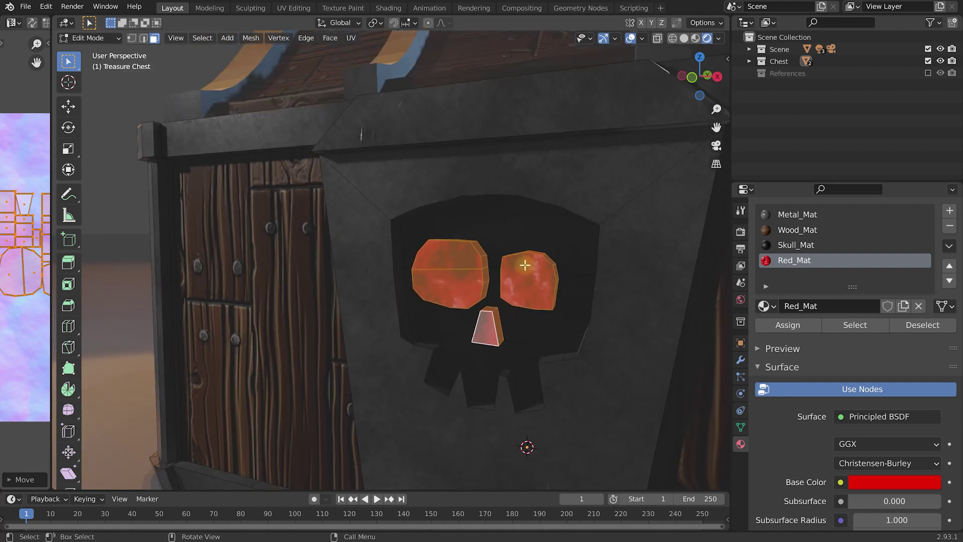
key("Tab")
middle_click_drag(594, 260, 536, 278)
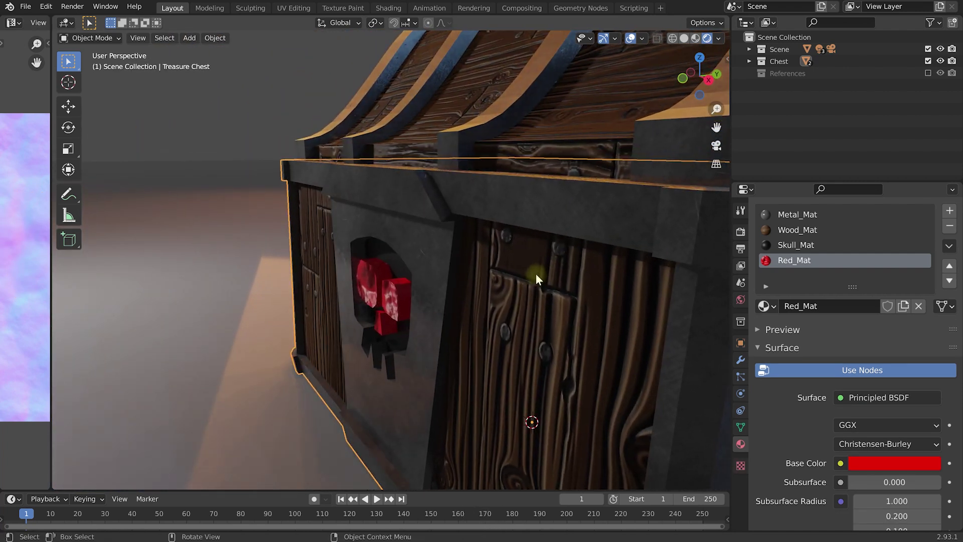
middle_click_drag(419, 306, 476, 299)
scroll(442, 286, "up", 5)
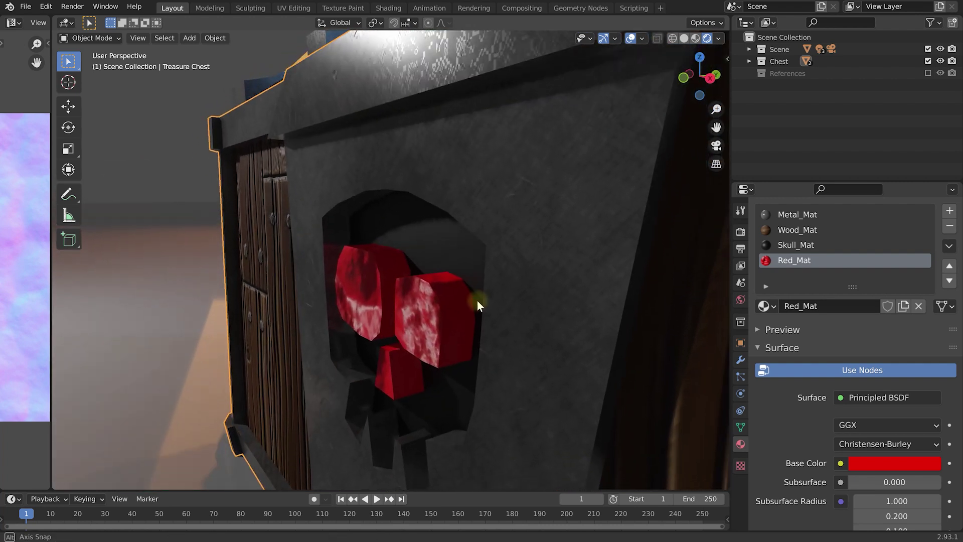
Set Red_Mat's Subsurface to 0.082
middle_click_drag(782, 428, 818, 350)
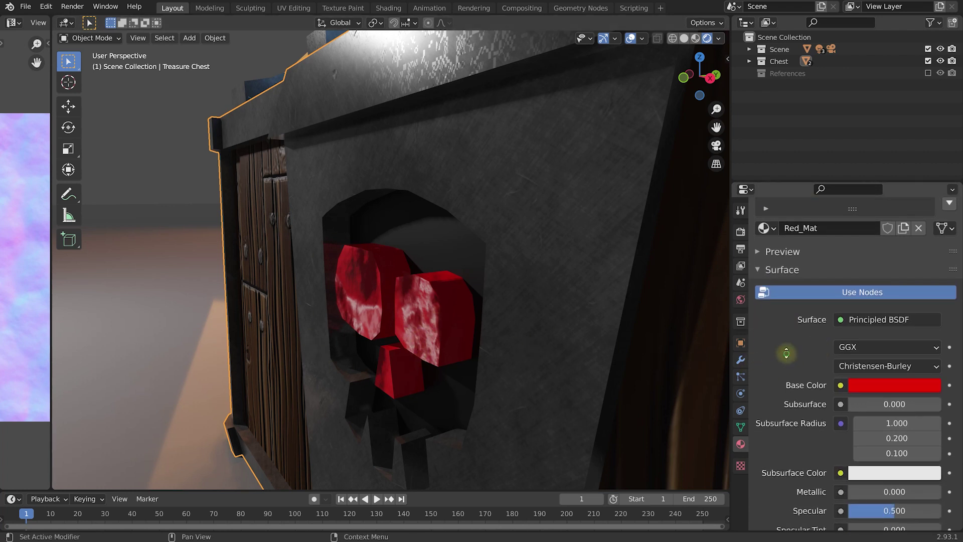
scroll(827, 284, "down", 5)
left_click_drag(871, 308, 878, 308)
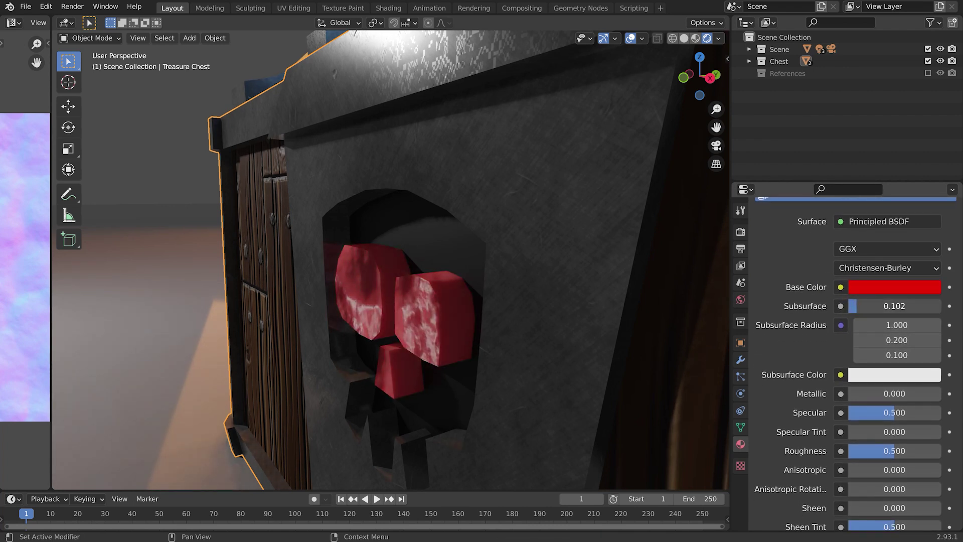
left_click_drag(880, 308, 880, 308)
middle_click_drag(471, 299, 527, 285)
scroll(527, 285, "down", 3)
middle_click_drag(588, 293, 621, 388)
Set Red_Mat's Roughness to 0.231, Specular to 0.680 and Metallic to 0.478
left_click_drag(890, 454, 869, 453)
left_click_drag(879, 414, 894, 414)
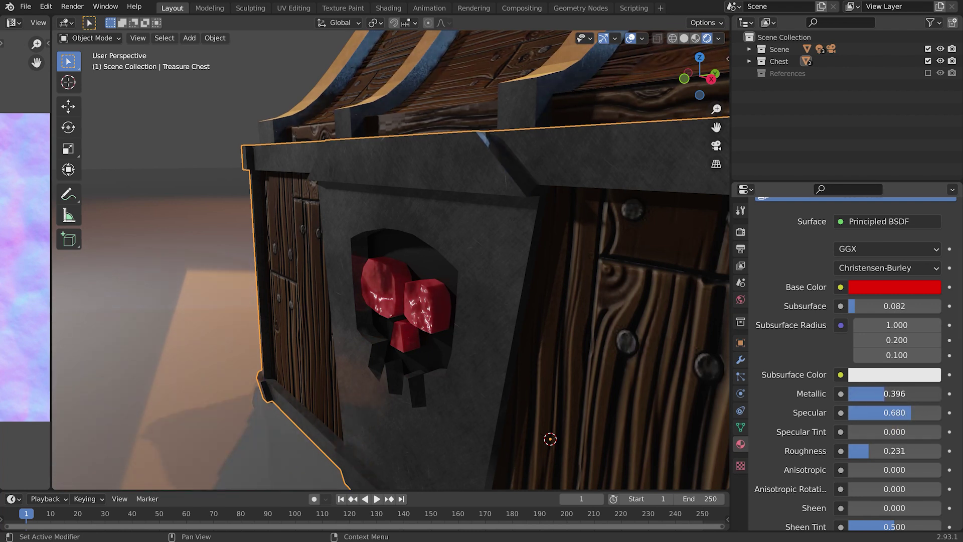
left_click_drag(887, 393, 892, 393)
middle_click_drag(444, 311, 604, 294)
Adjust Red_Mat's base color on the color wheel, keeping it a saturated red
left_click(892, 287)
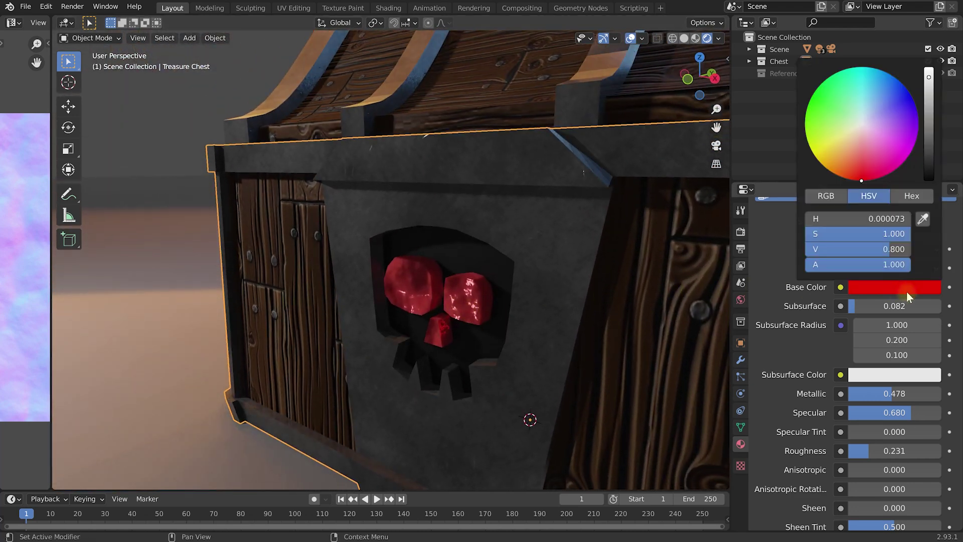
mouse_move(862, 146)
left_mouse_down()
mouse_move(869, 75)
mouse_move(814, 111)
mouse_move(872, 179)
left_mouse_up()
middle_click_drag(521, 263, 488, 275)
Add a point light to the scene and move it along Y and Z to a position in front of the chest
scroll(549, 216, "down", 3)
key("shift+a")
mouse_move(500, 450)
left_click(577, 449)
key("g")
key("y")
left_click(291, 399)
key("g")
key("z")
left_click(306, 261)
Set the point light's power to 286.1 W and shift it along the global X axis
left_click_drag(882, 233, 927, 233)
key("g")
key("x")
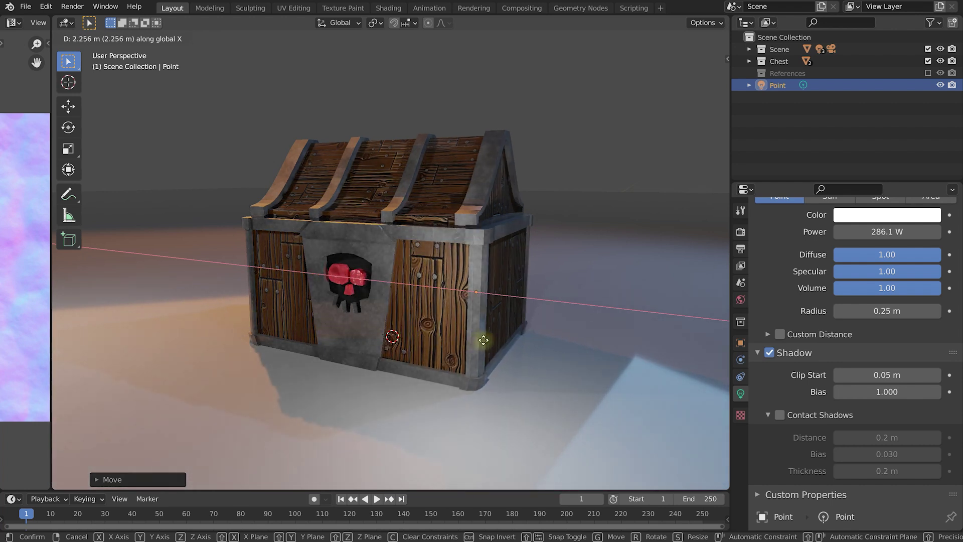
left_click(718, 305)
mouse_move(646, 265)
middle_mouse_down()
mouse_move(633, 274)
mouse_move(645, 277)
middle_mouse_up()
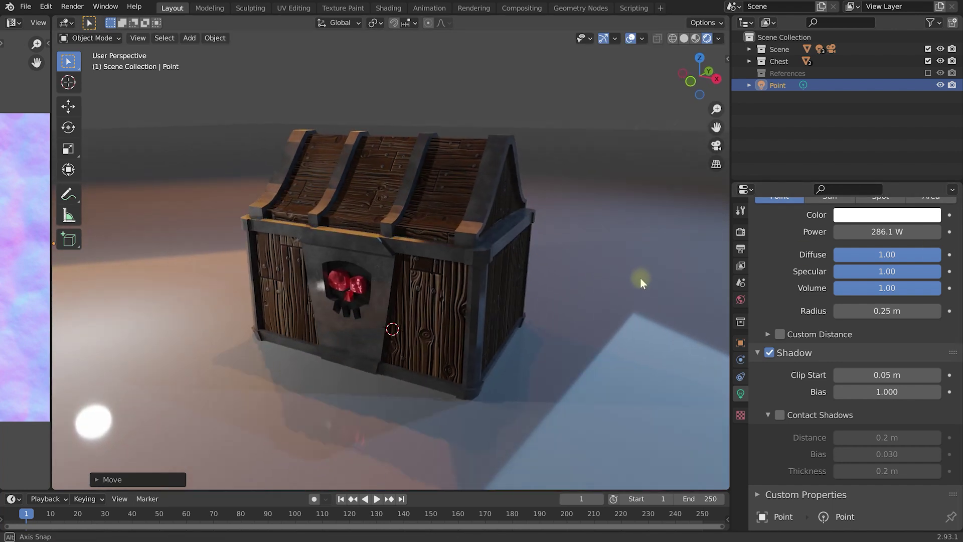